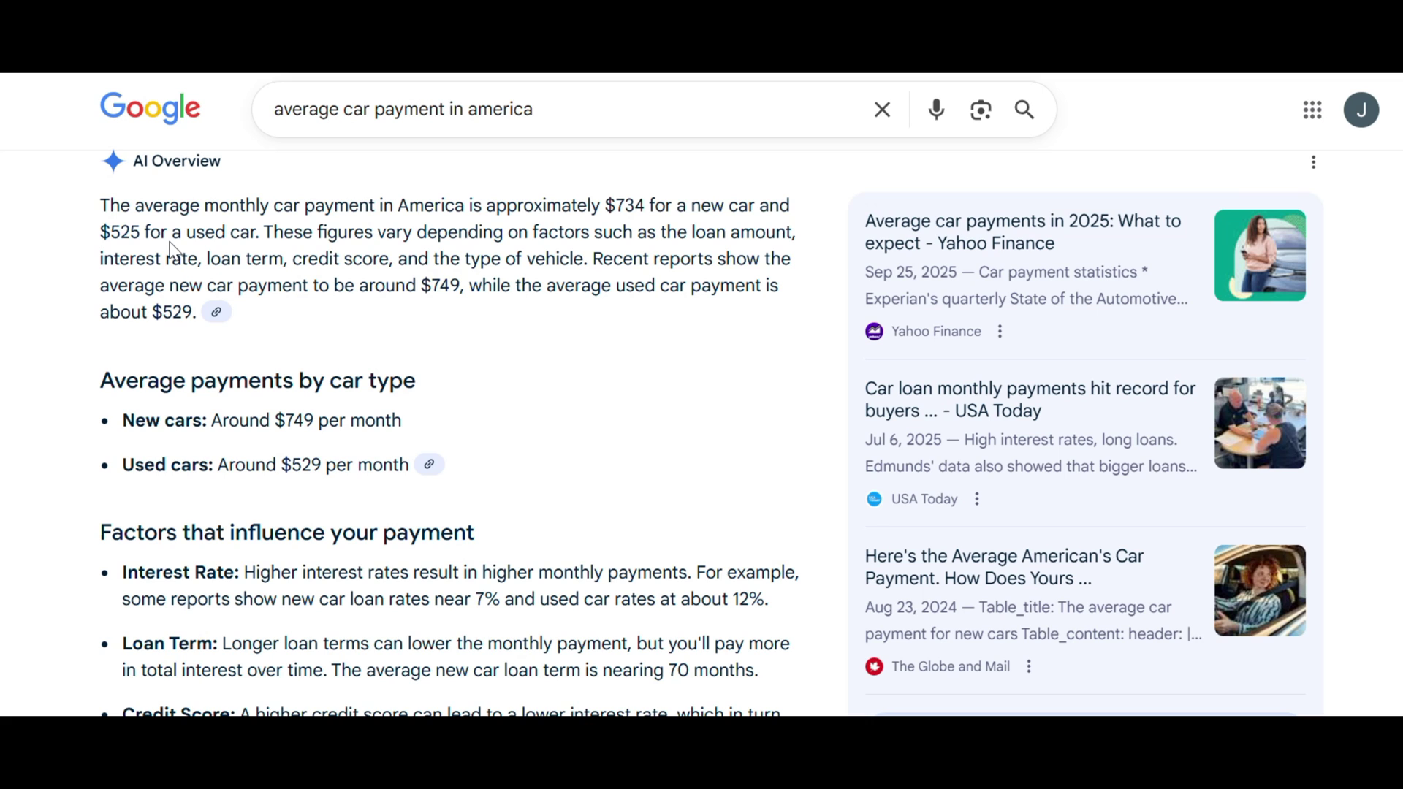
Scroll through the AI Overview's average payment figures: about $749 for new cars and $529 for used.
scroll(146, 232, "down", 2)
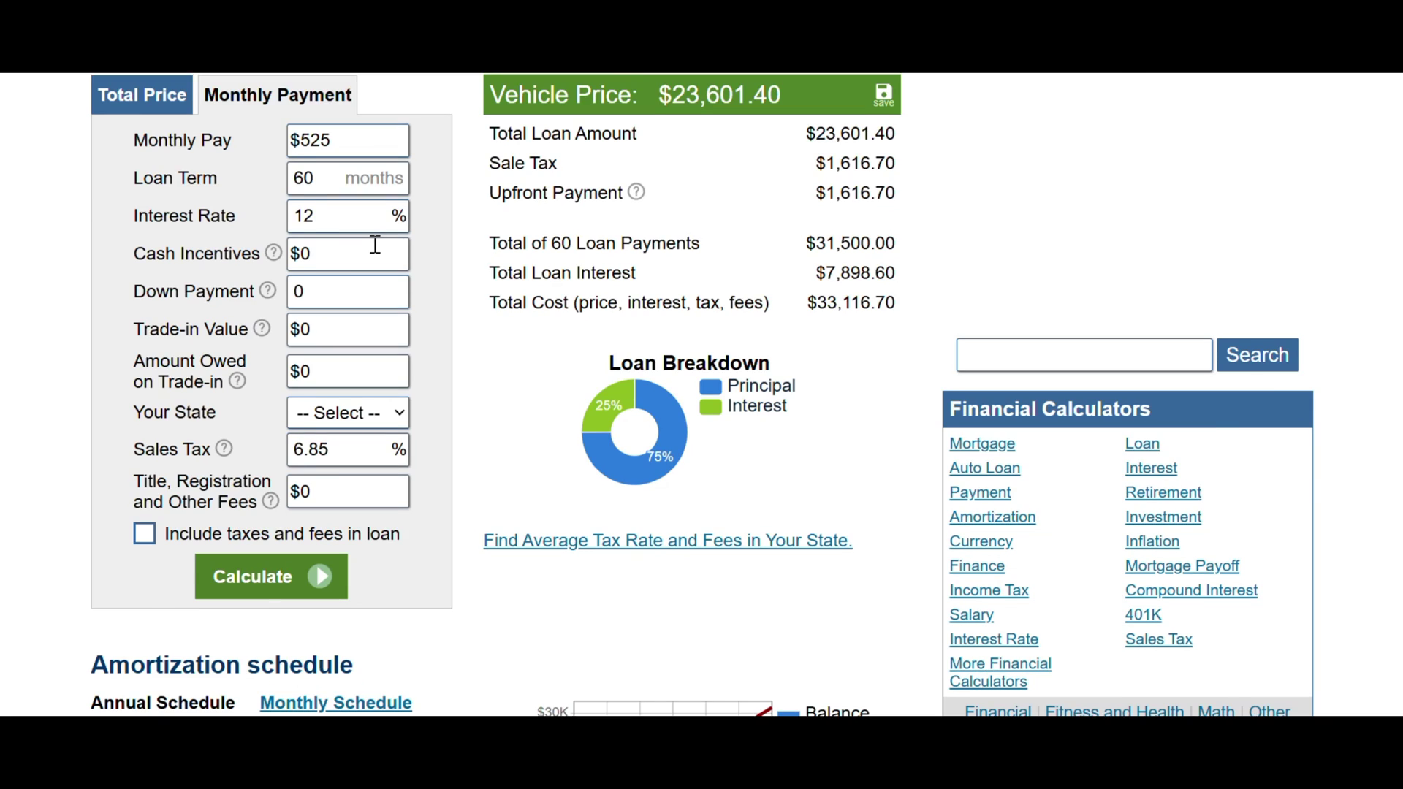
scroll(376, 241, "up", 2)
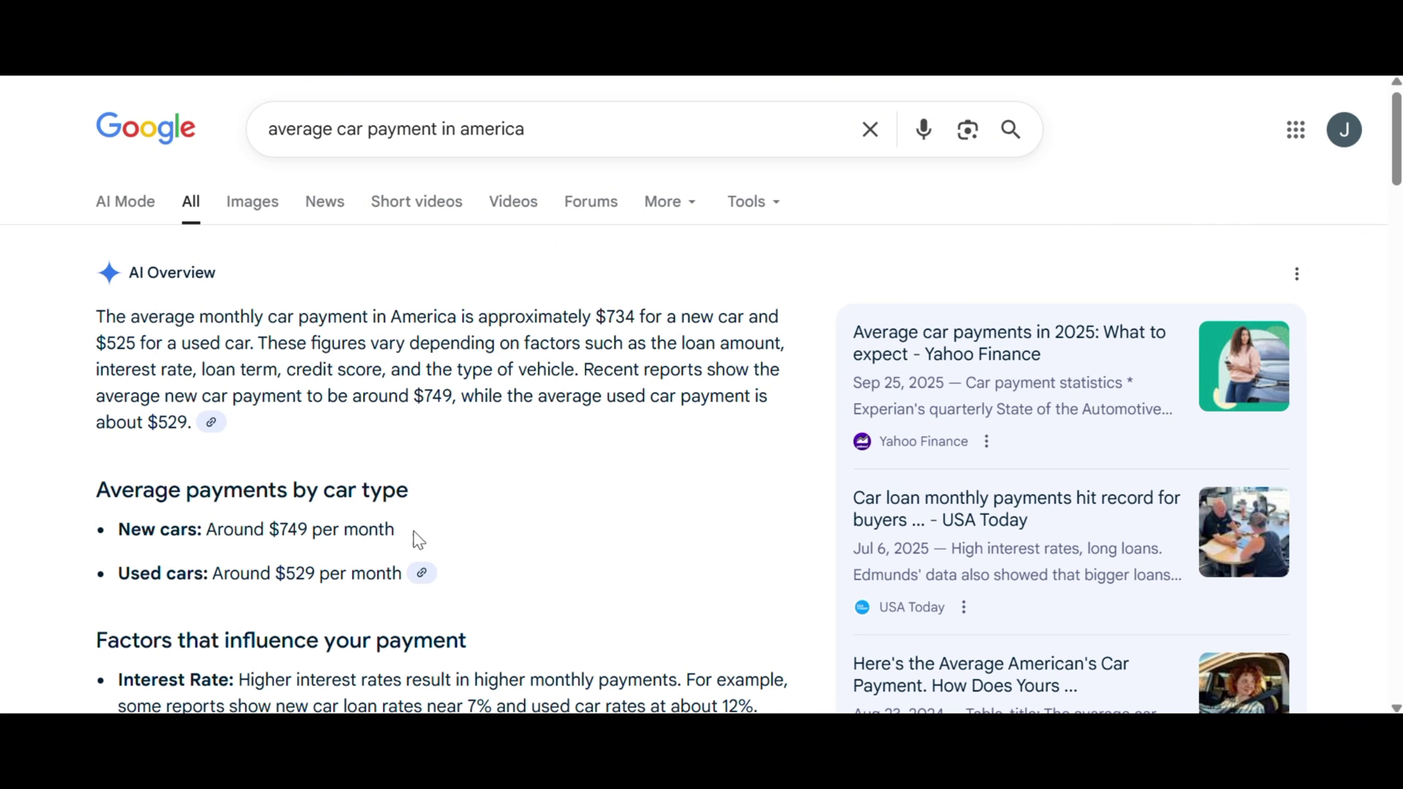
Scroll down the Google results on average car payments.
scroll(356, 470, "down", 2)
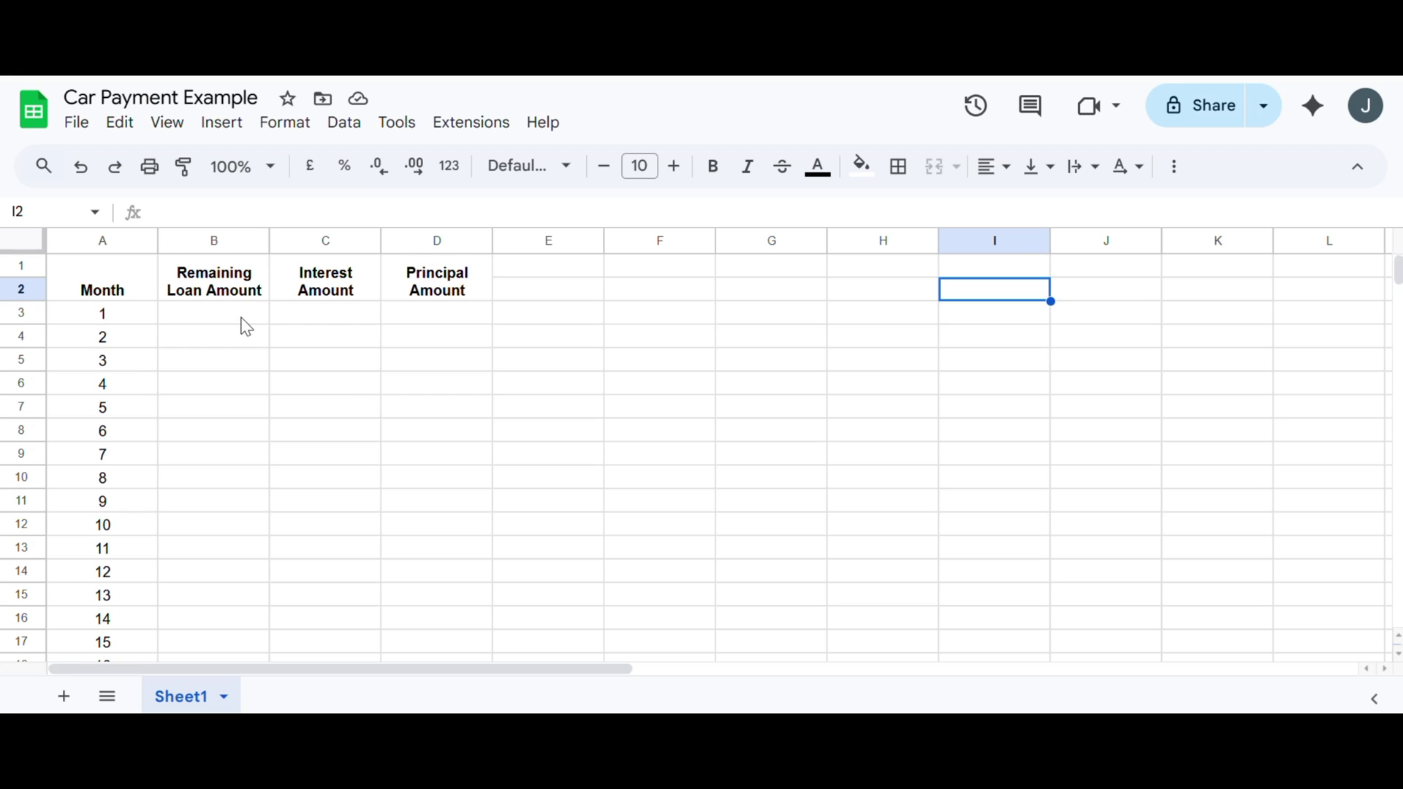
Enter 23,600 as month 1's remaining loan in B3.
left_click(241, 319)
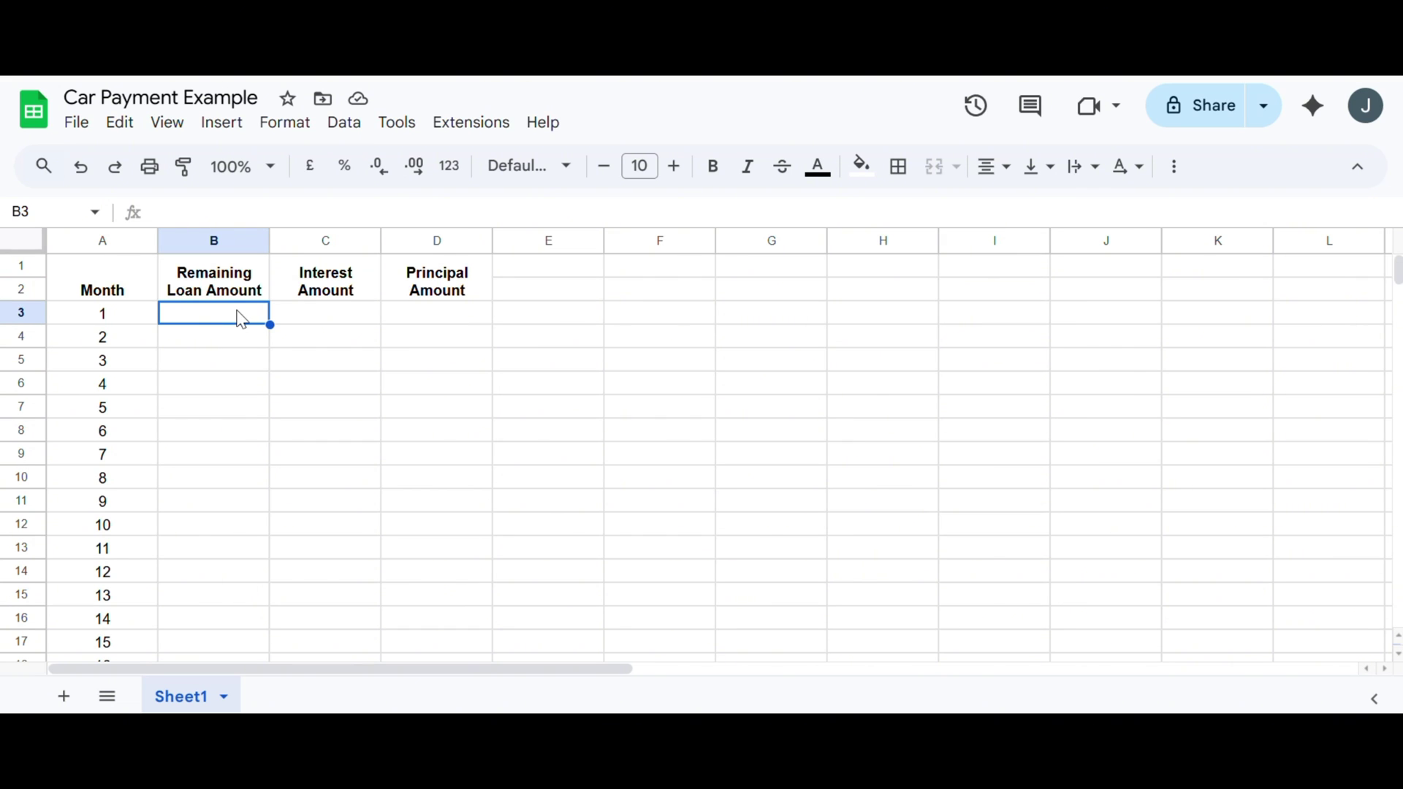
type("23,6")
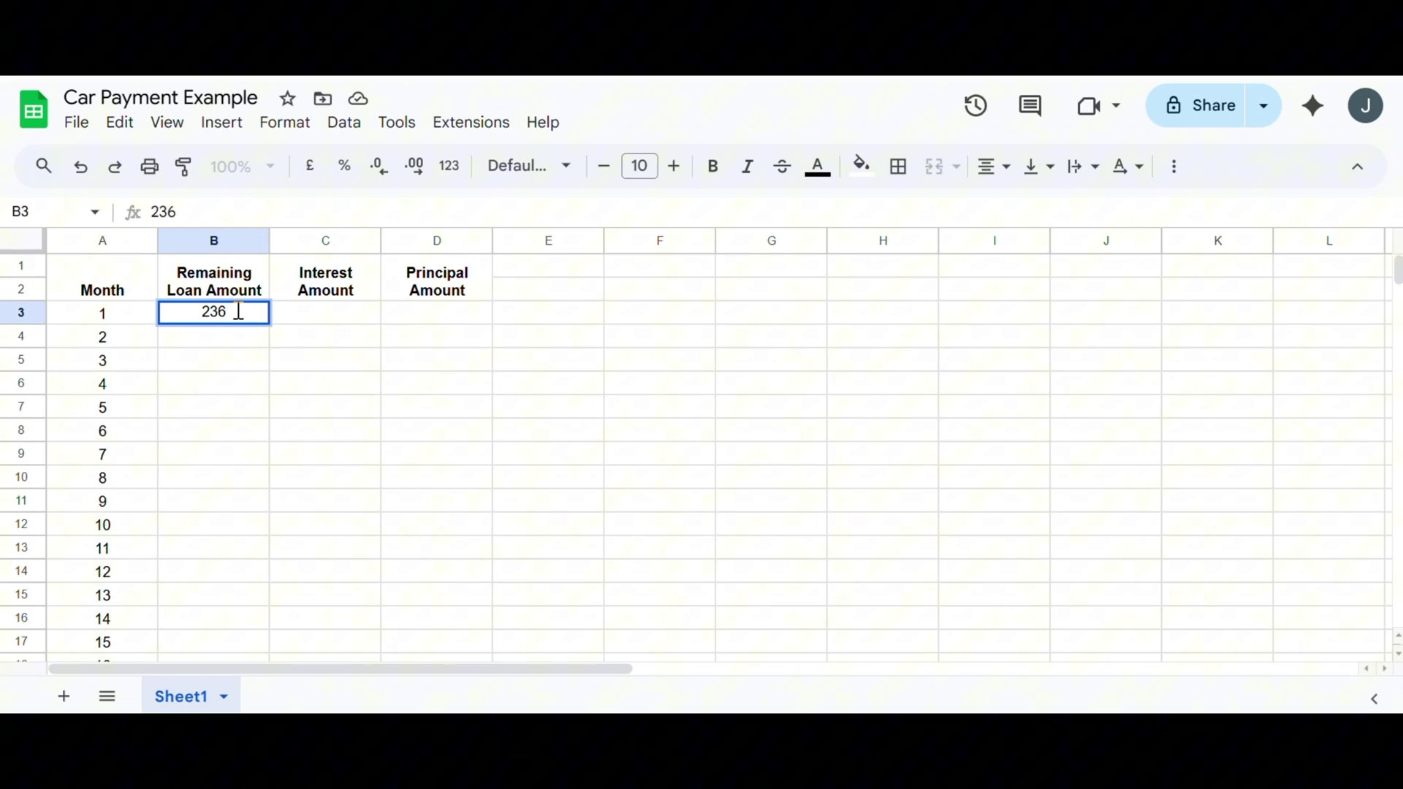
type("00")
key("Return")
Set month 1's interest in C3 to =1/100*B3, giving $236.00.
key("Right")
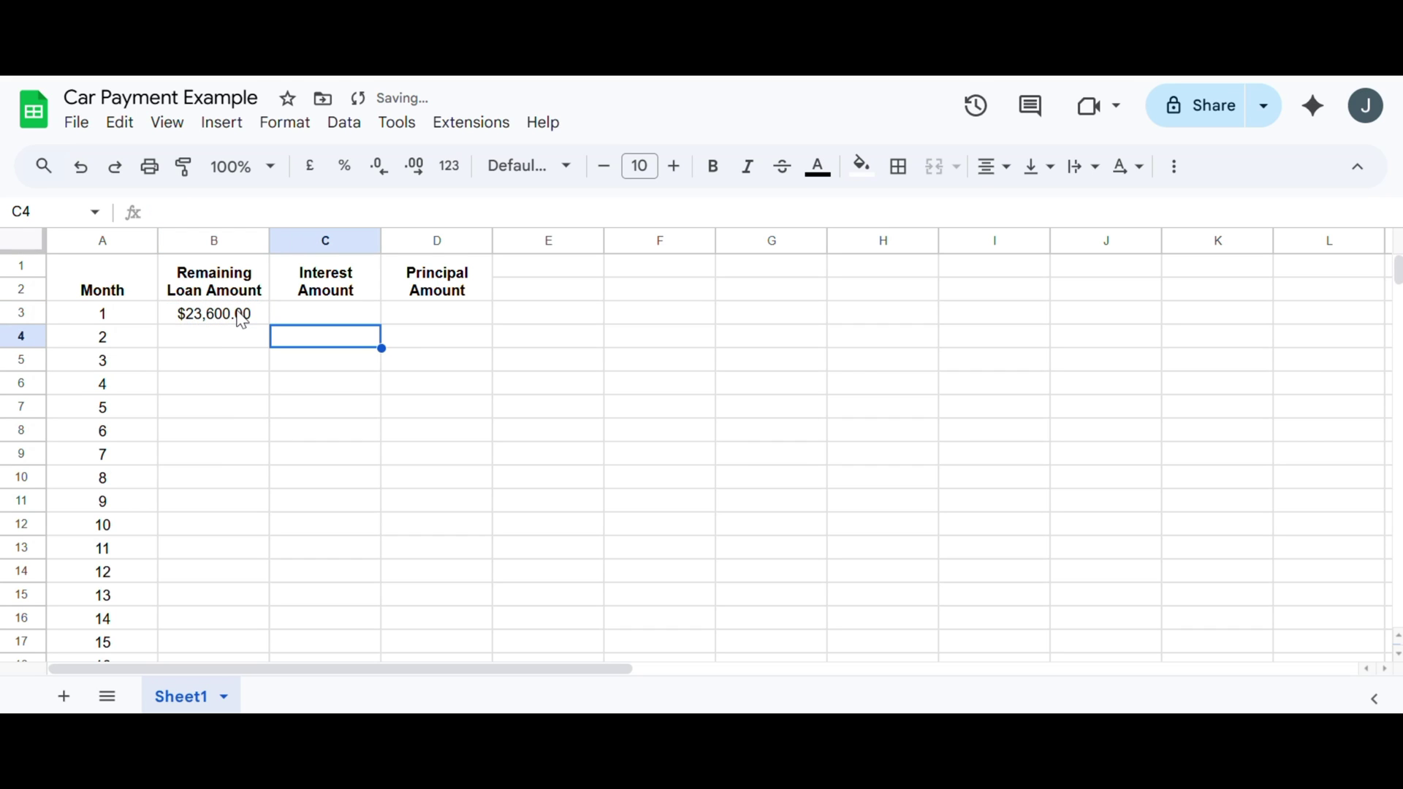
key("Up")
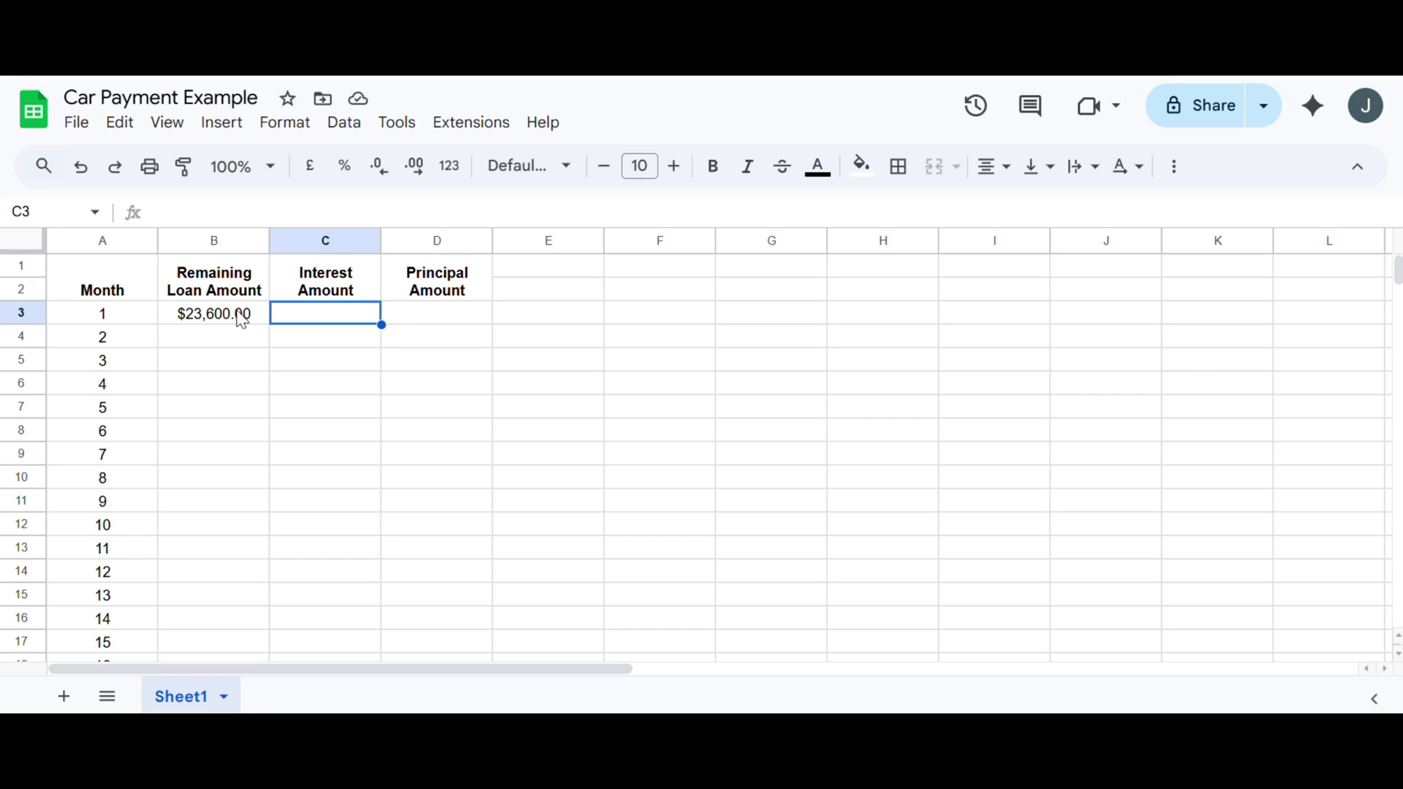
type("=(1")
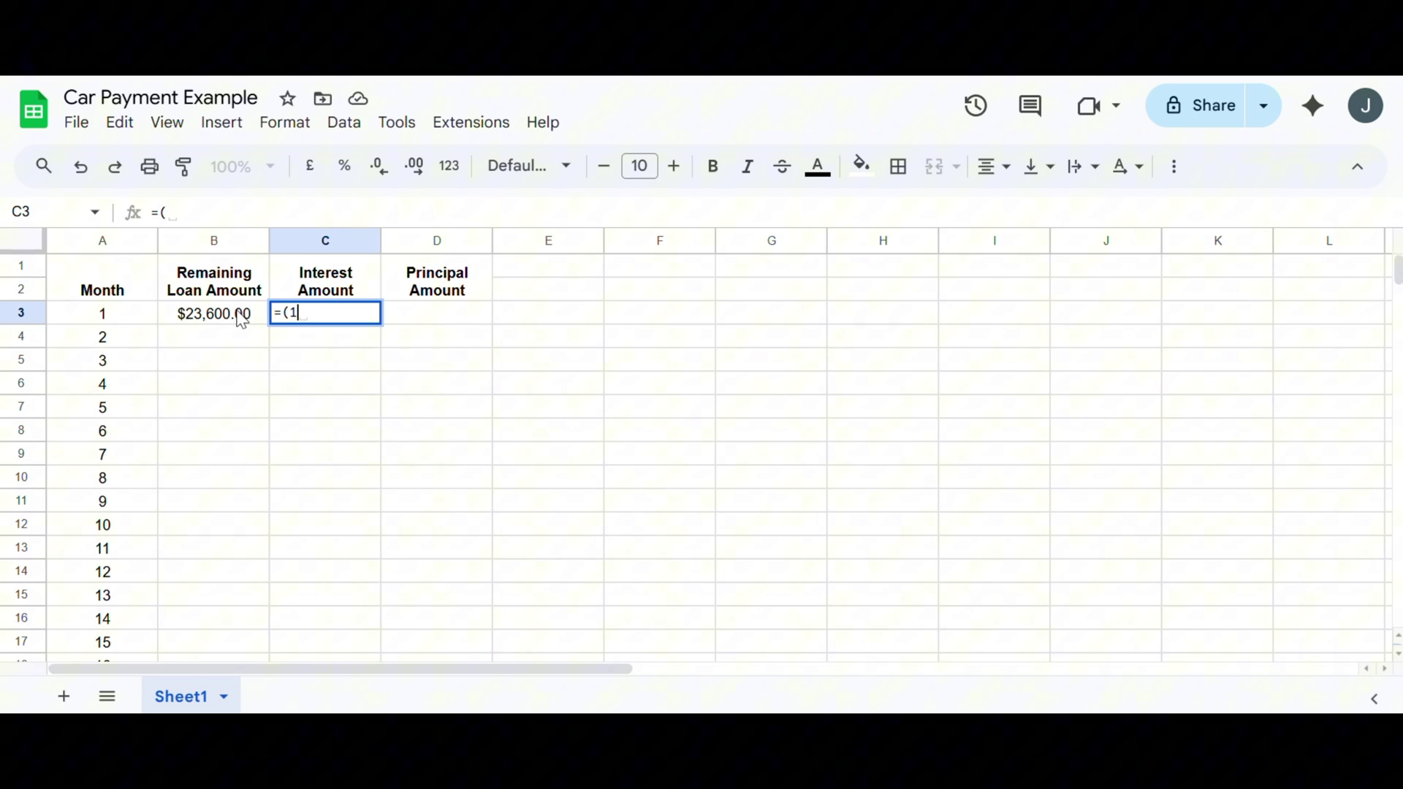
type("2/")
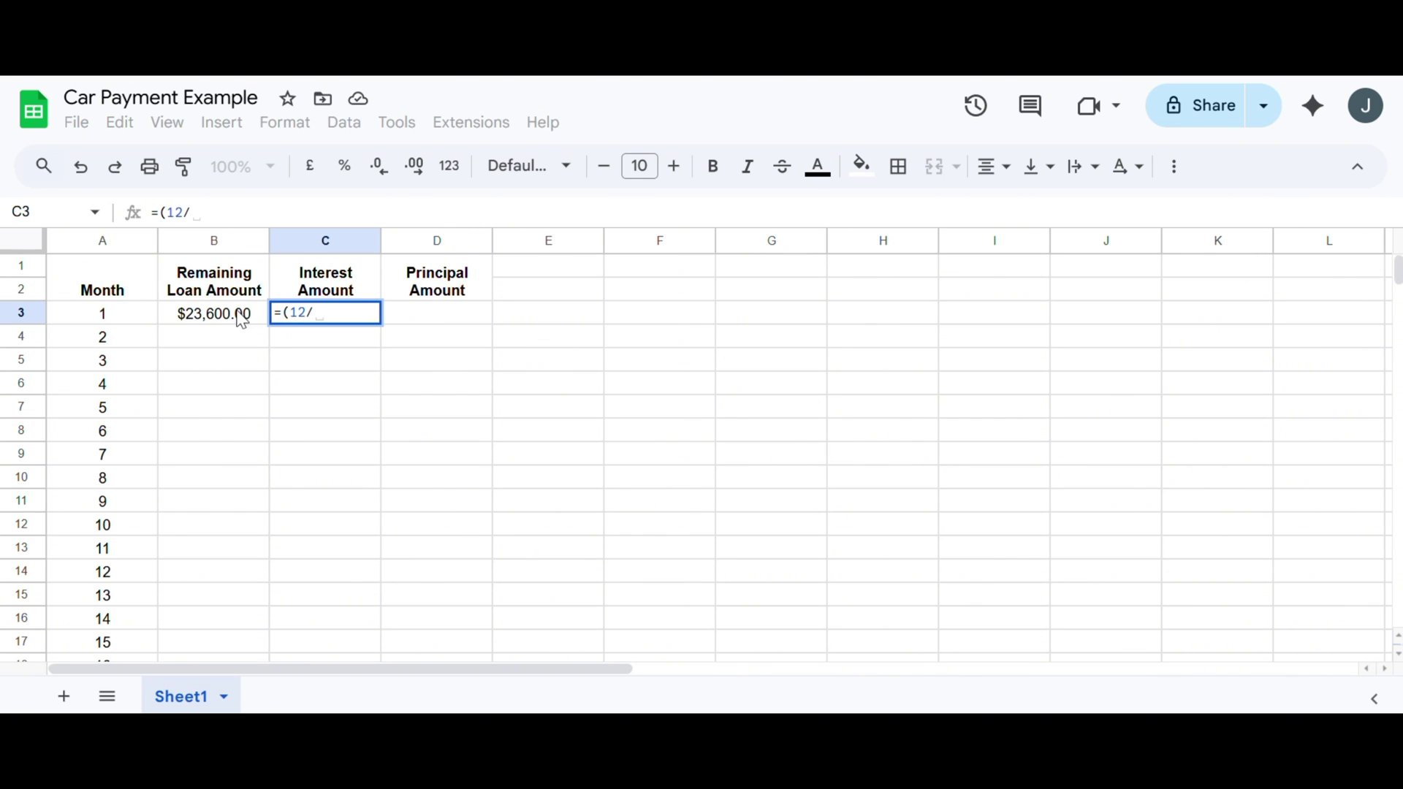
type("12")
key("BackSpace")
key("BackSpace")
key("BackSpace")
key("BackSpace")
key("BackSpace")
key("BackSpace")
type("1")
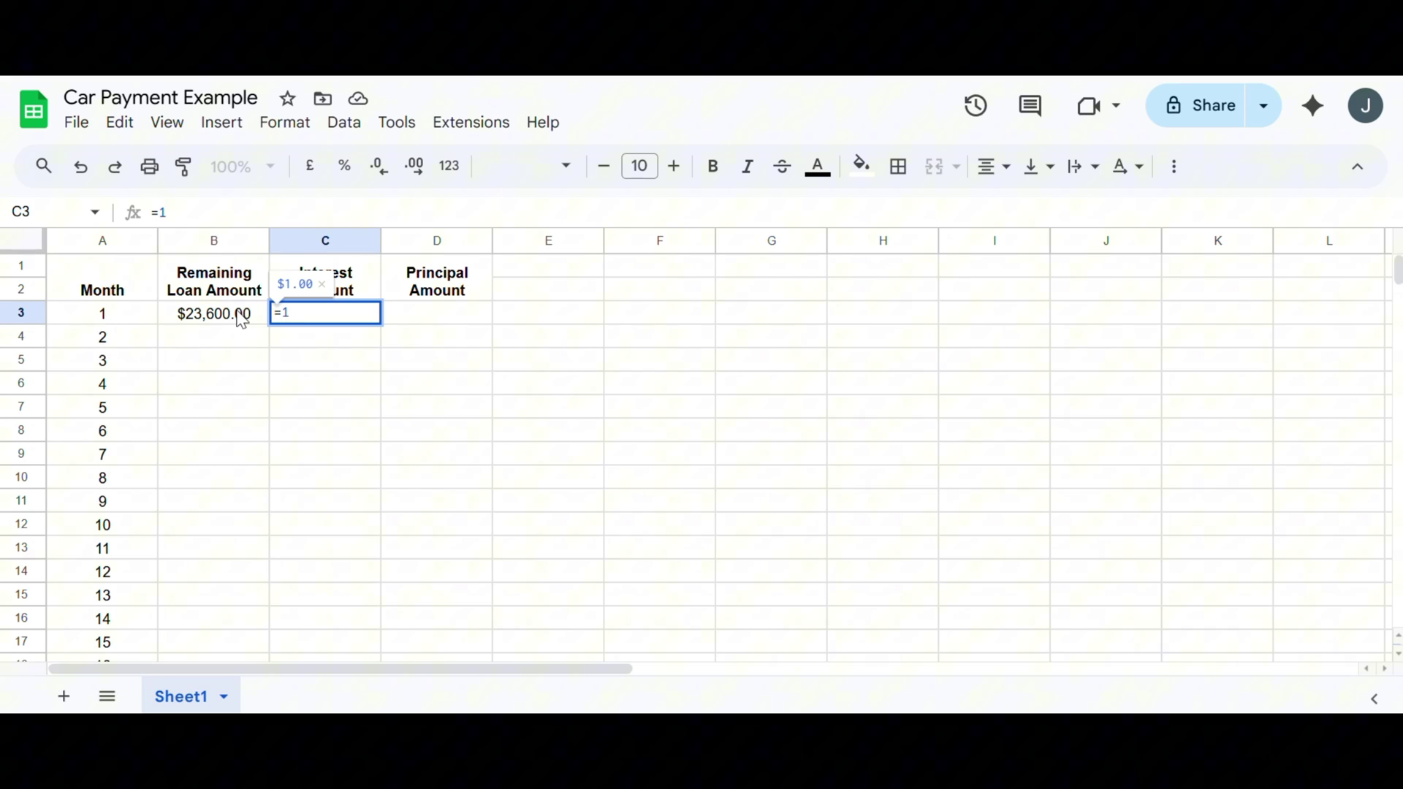
type("/100*")
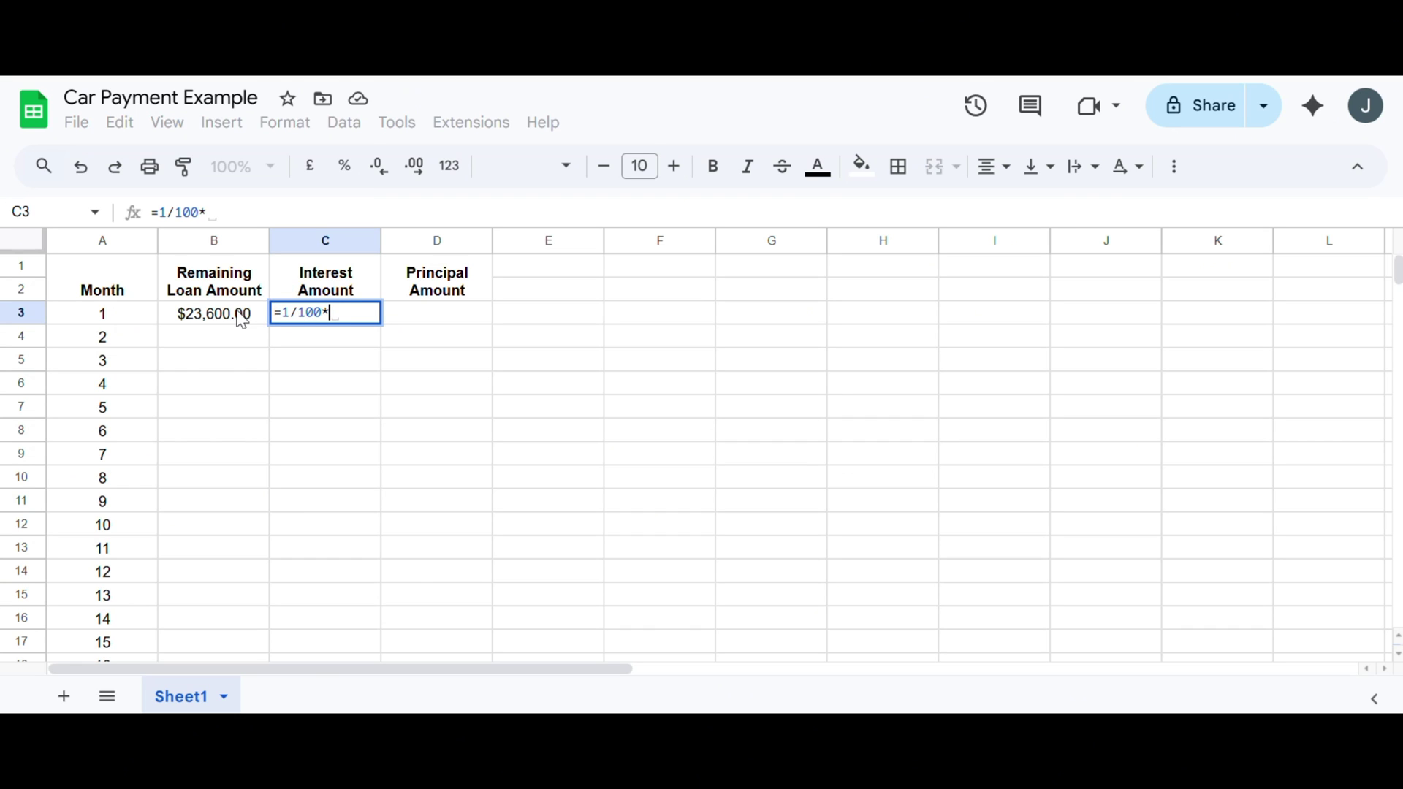
left_click(241, 320)
key("Return")
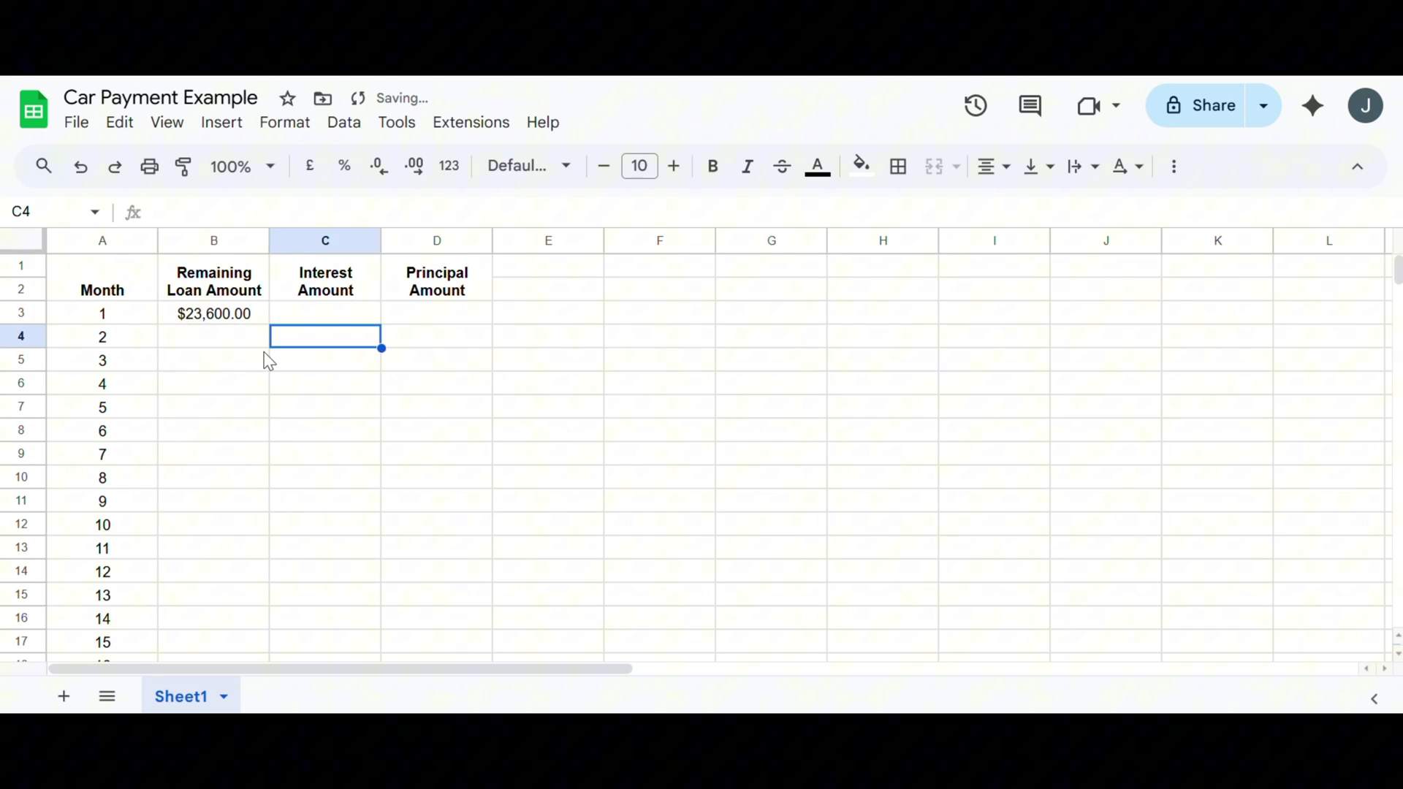
left_click(348, 316)
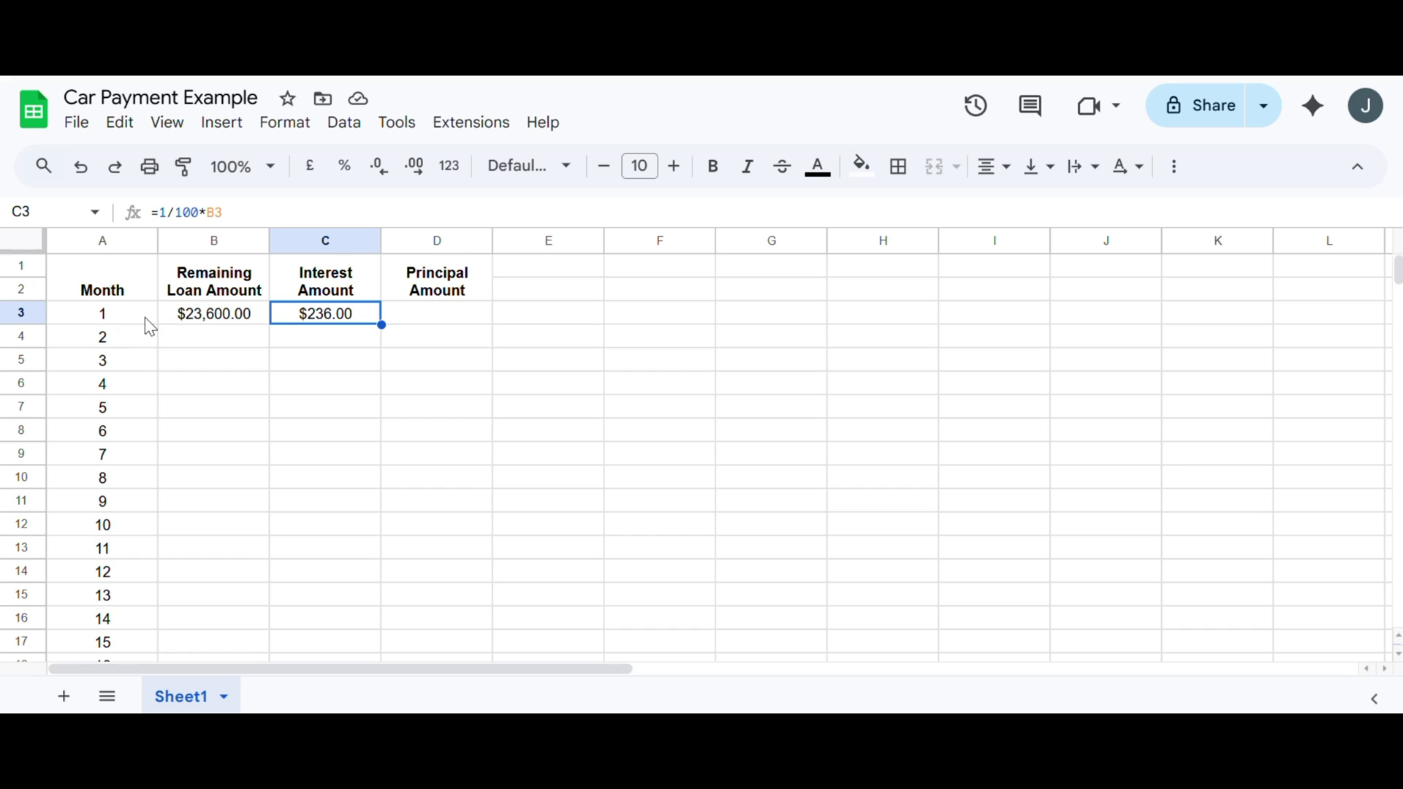
left_click(437, 314)
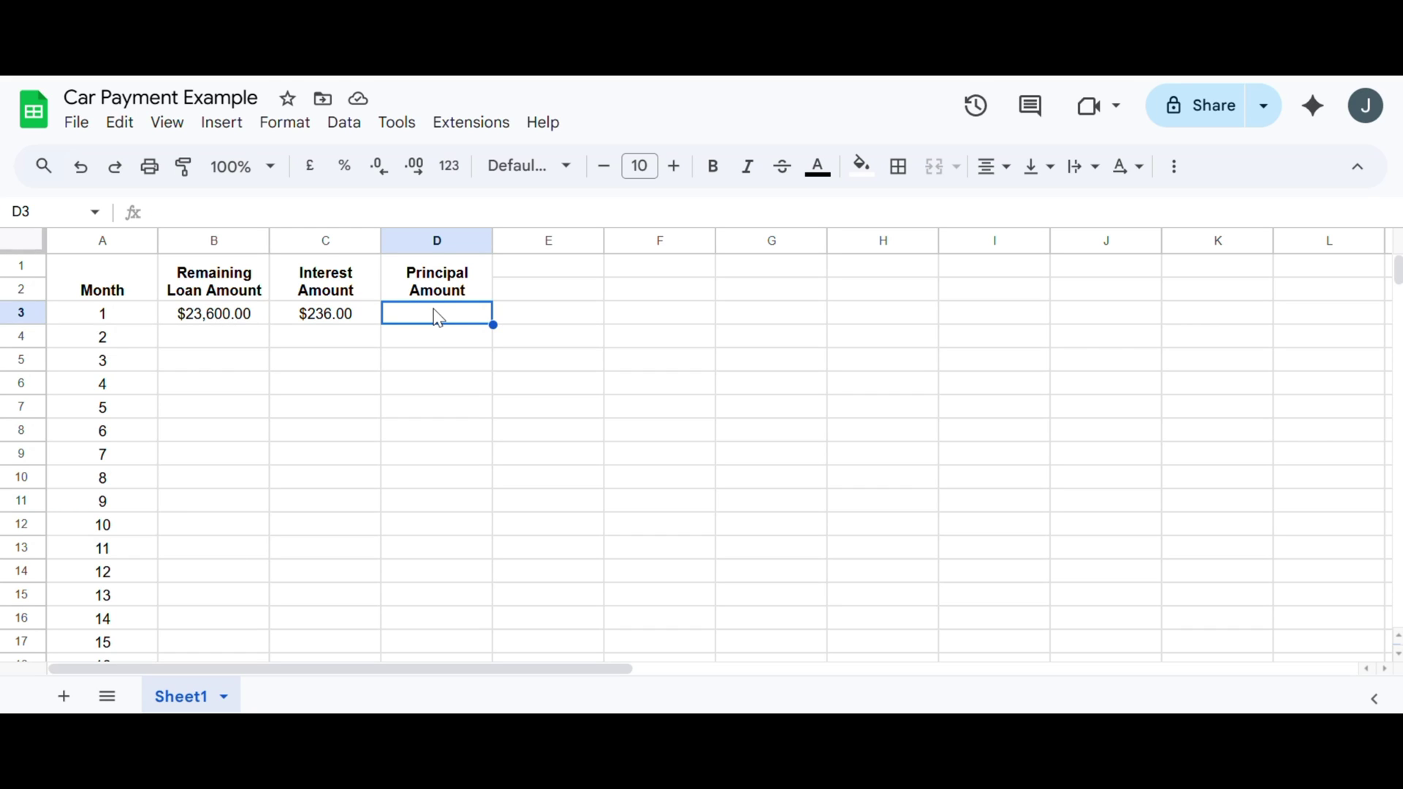
Make month 1's principal =525-C3, giving $289.00.
type("=52")
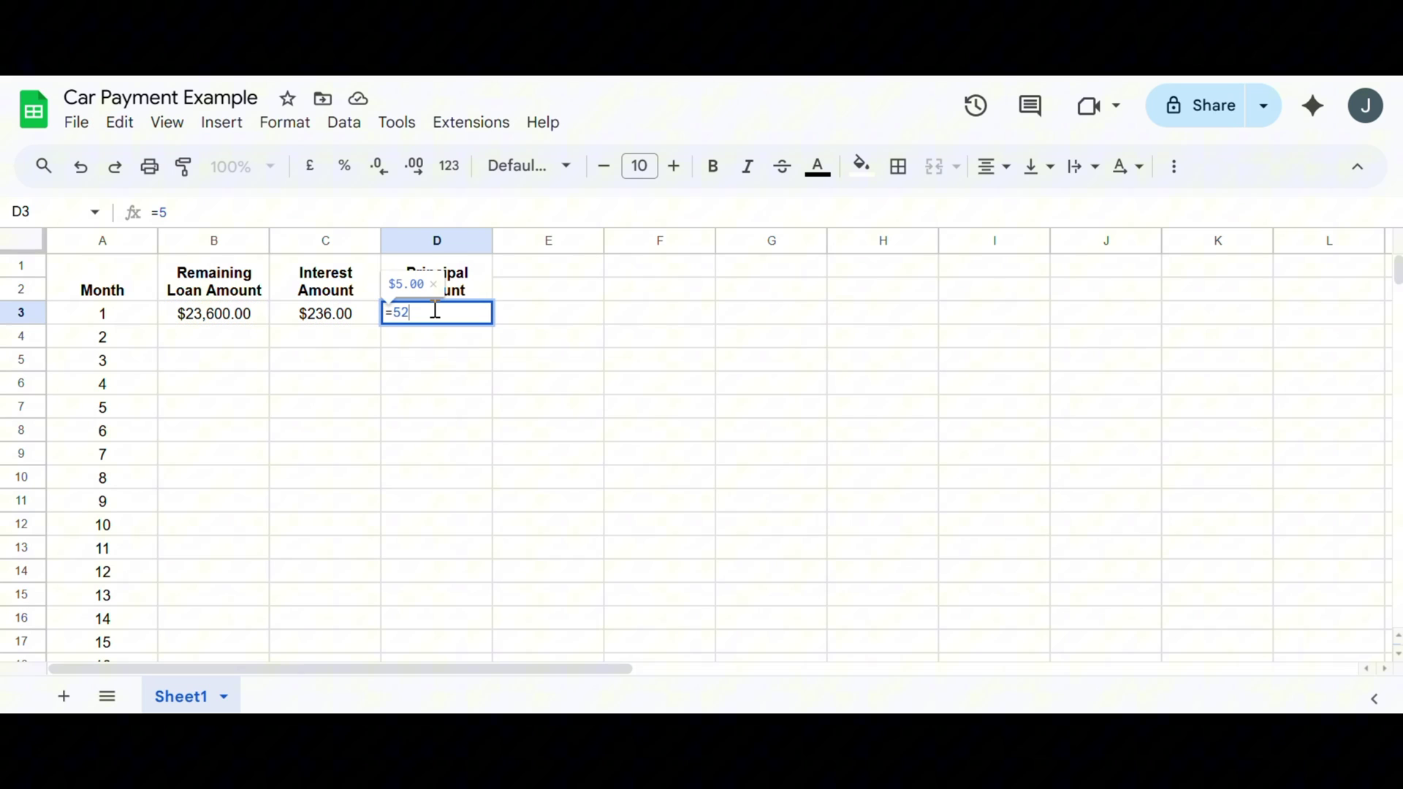
type("5")
type("-")
left_click(346, 321)
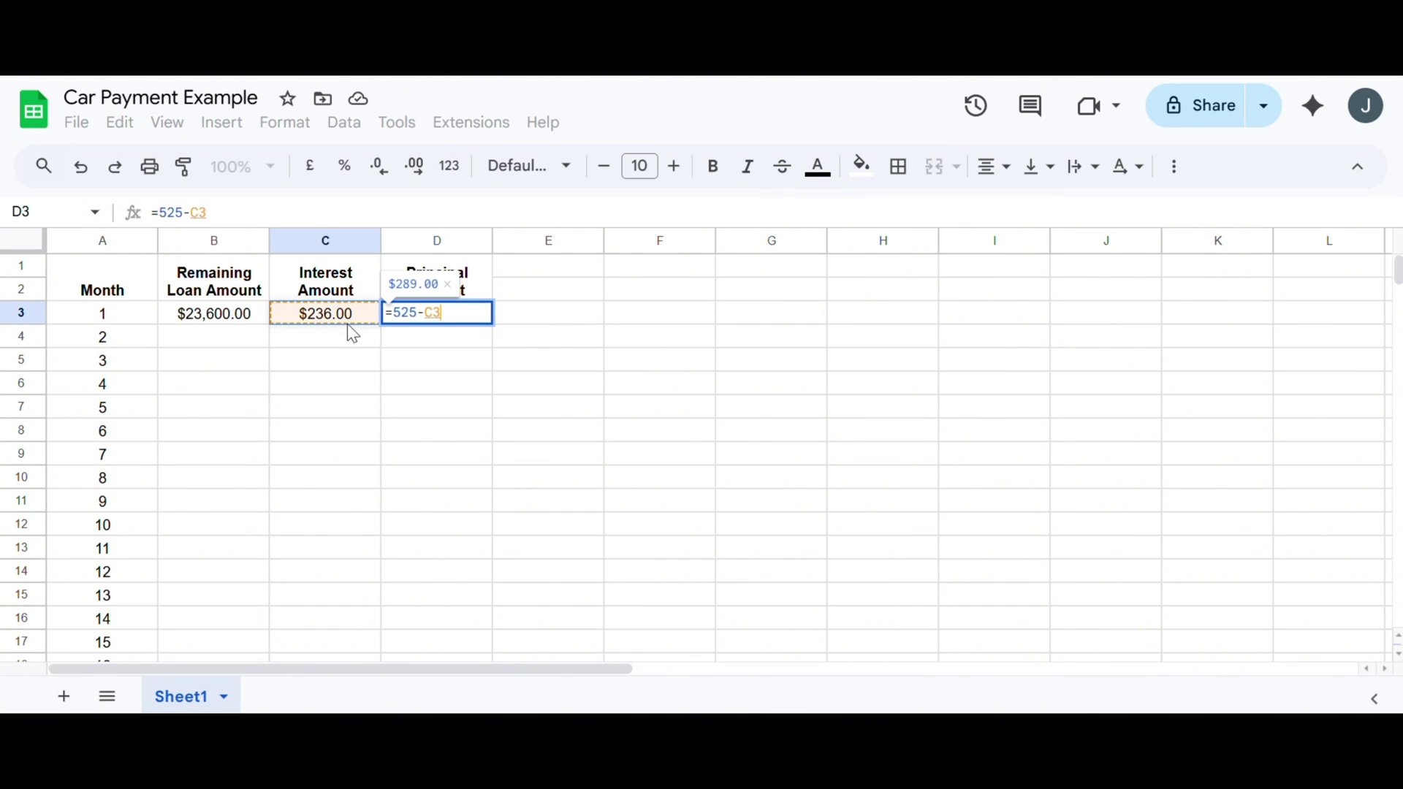
key("Return")
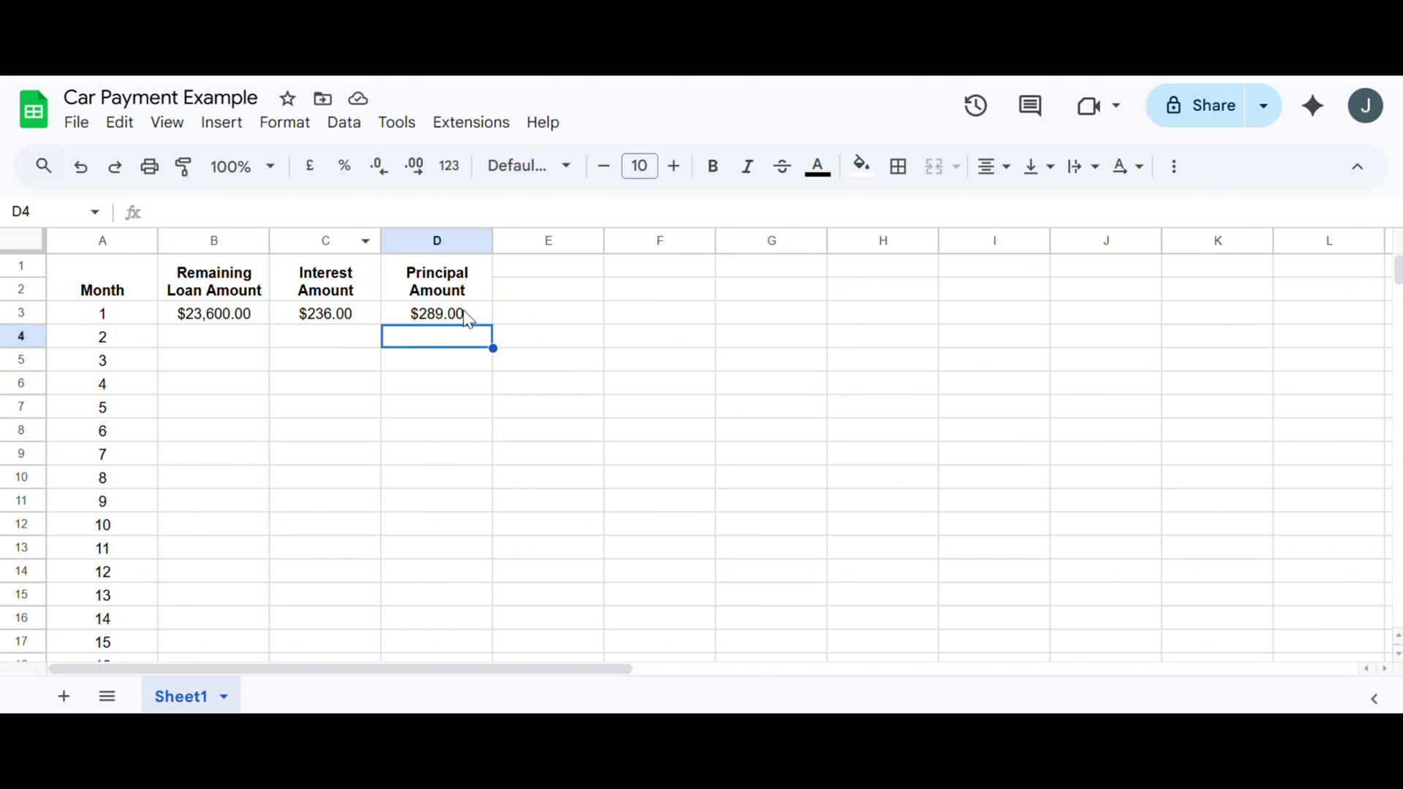
Compute month 2's remaining loan in B4 as =B3-D3, giving $23,311.00.
left_click(244, 322)
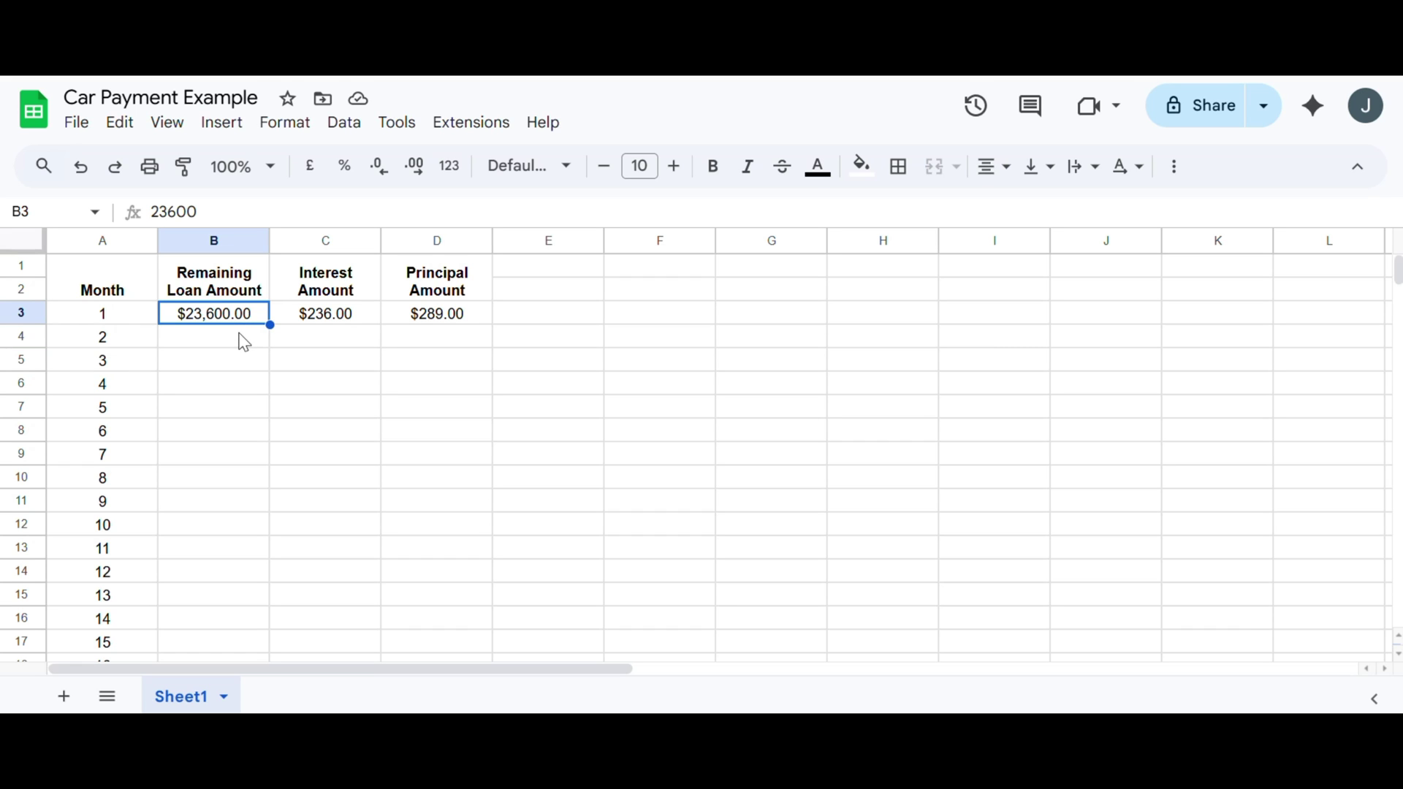
left_click(244, 339)
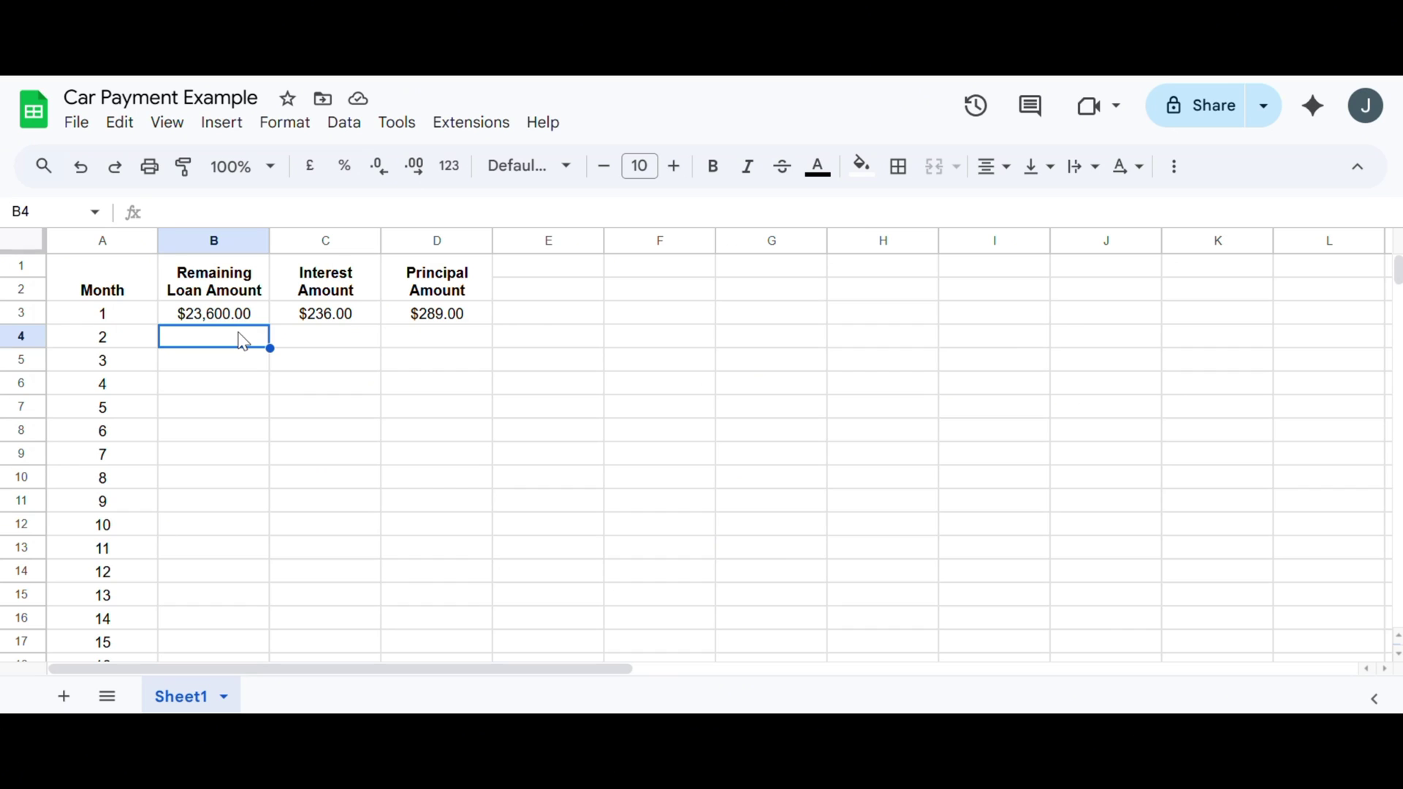
type("=")
left_click(241, 316)
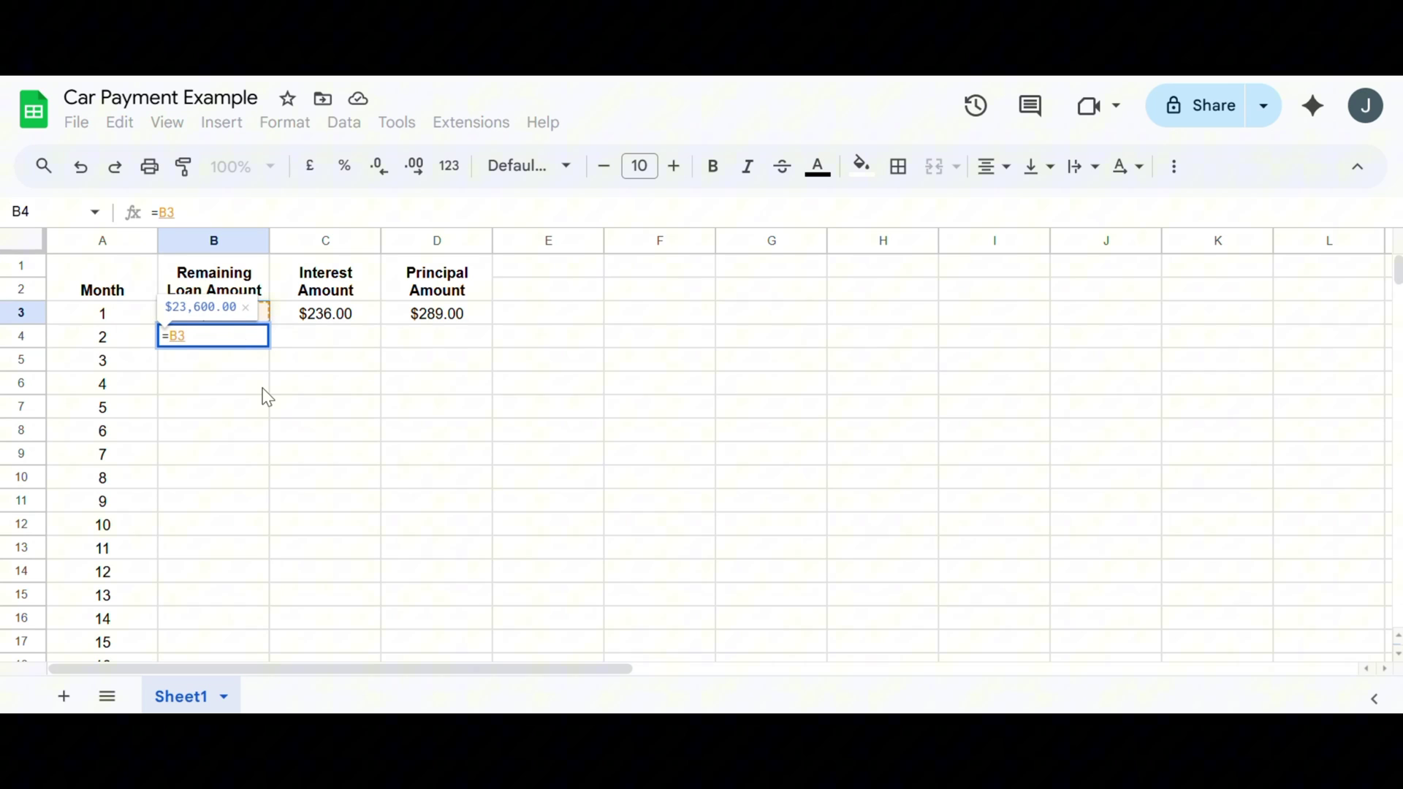
type("-")
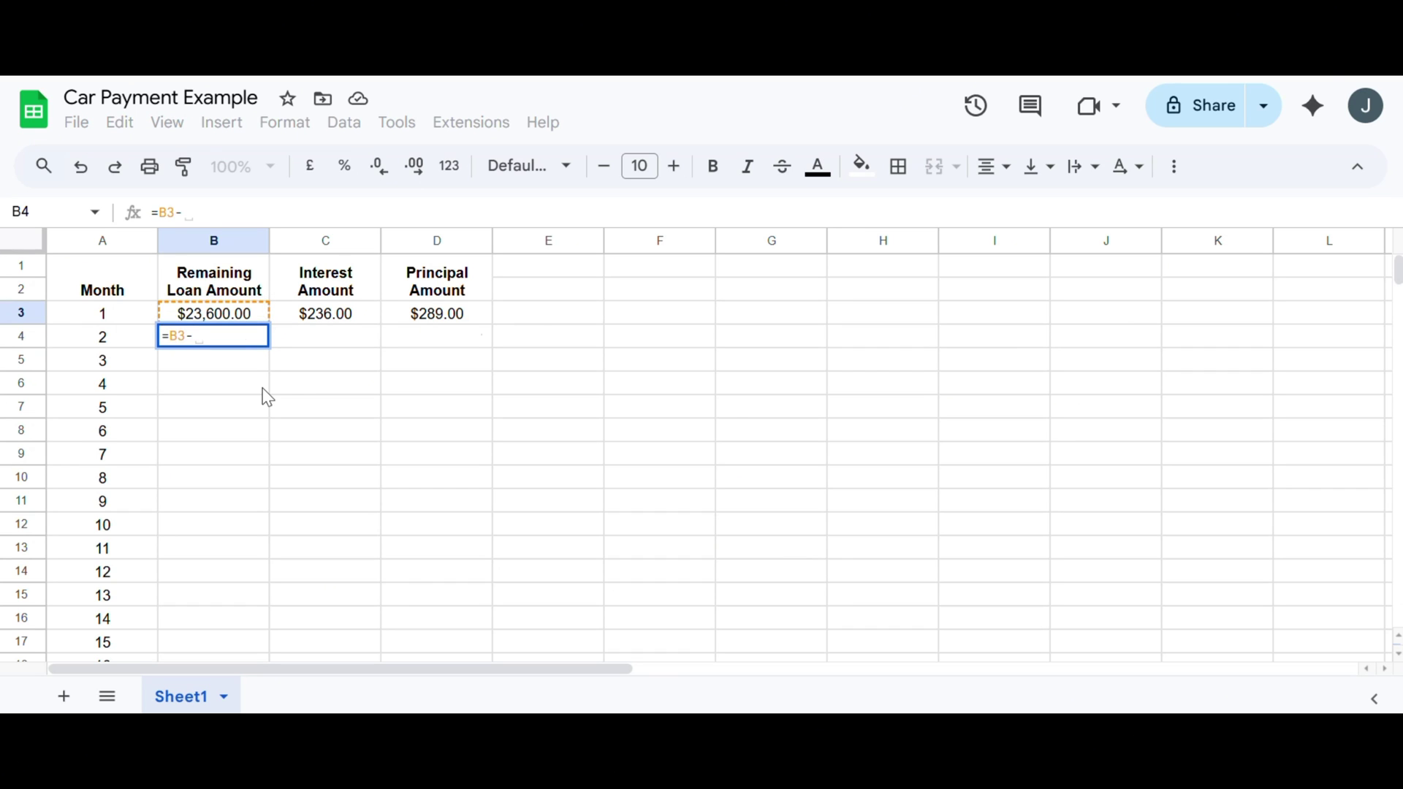
left_click(464, 328)
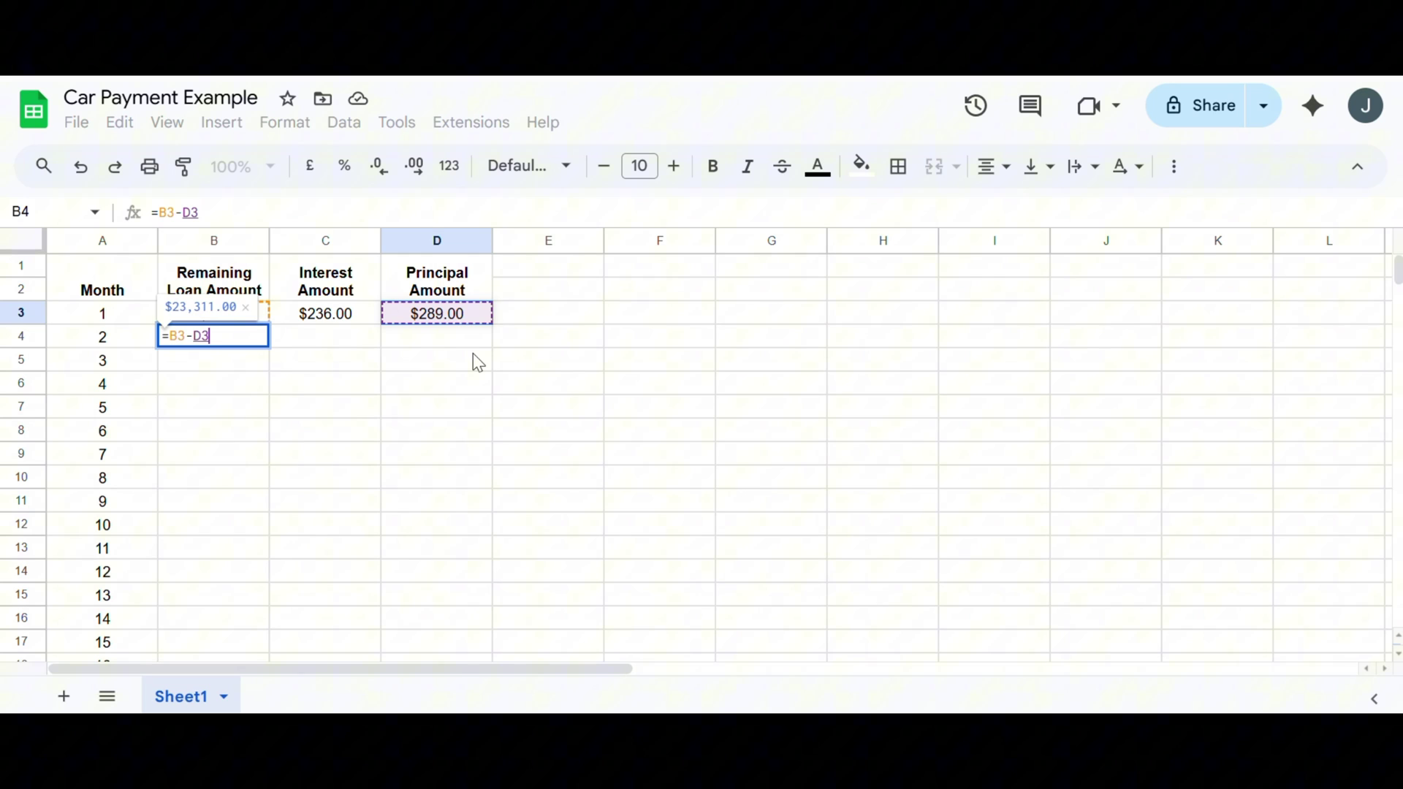
key("Return")
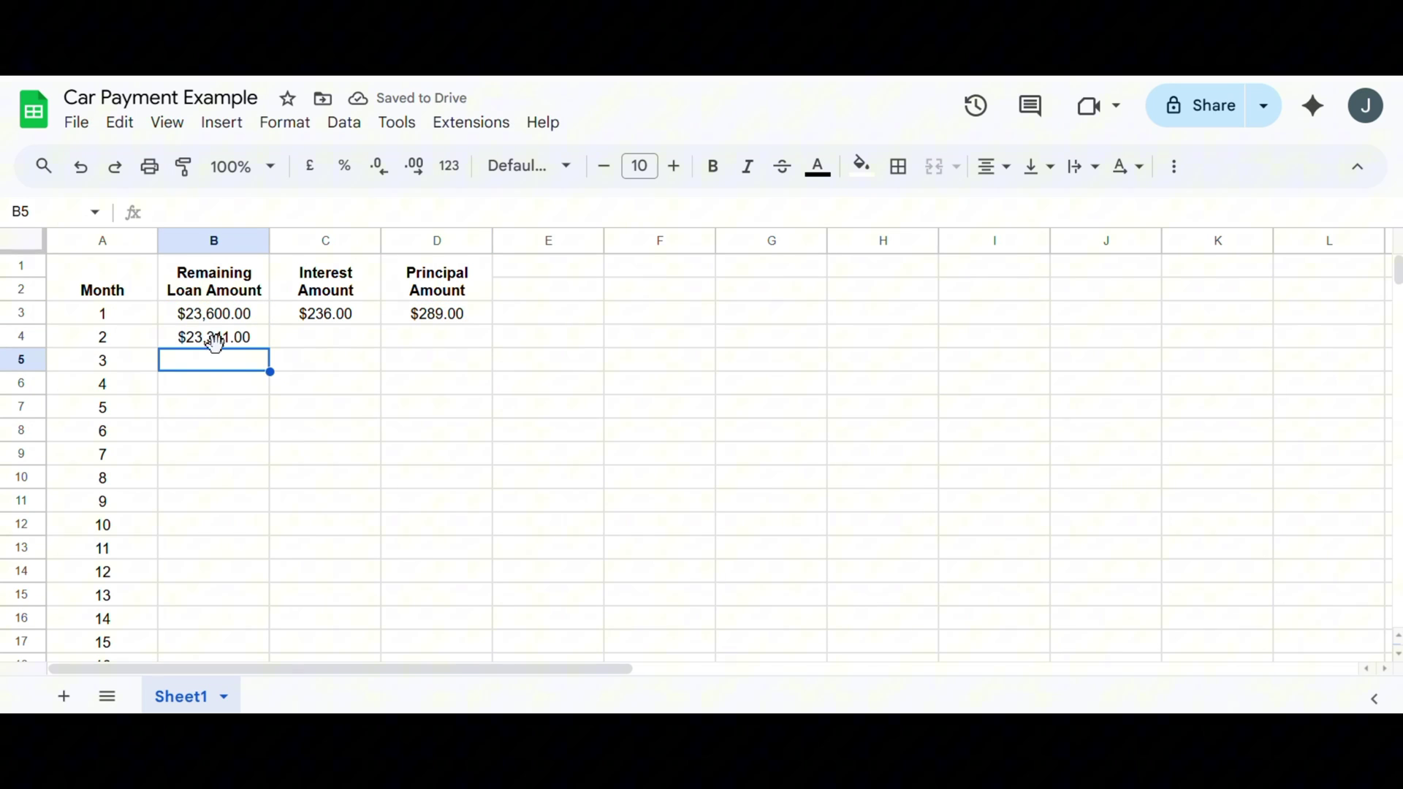
Copy month 1's interest and principal formulas down to month 2, giving $233.11 and $291.89.
left_click(360, 313)
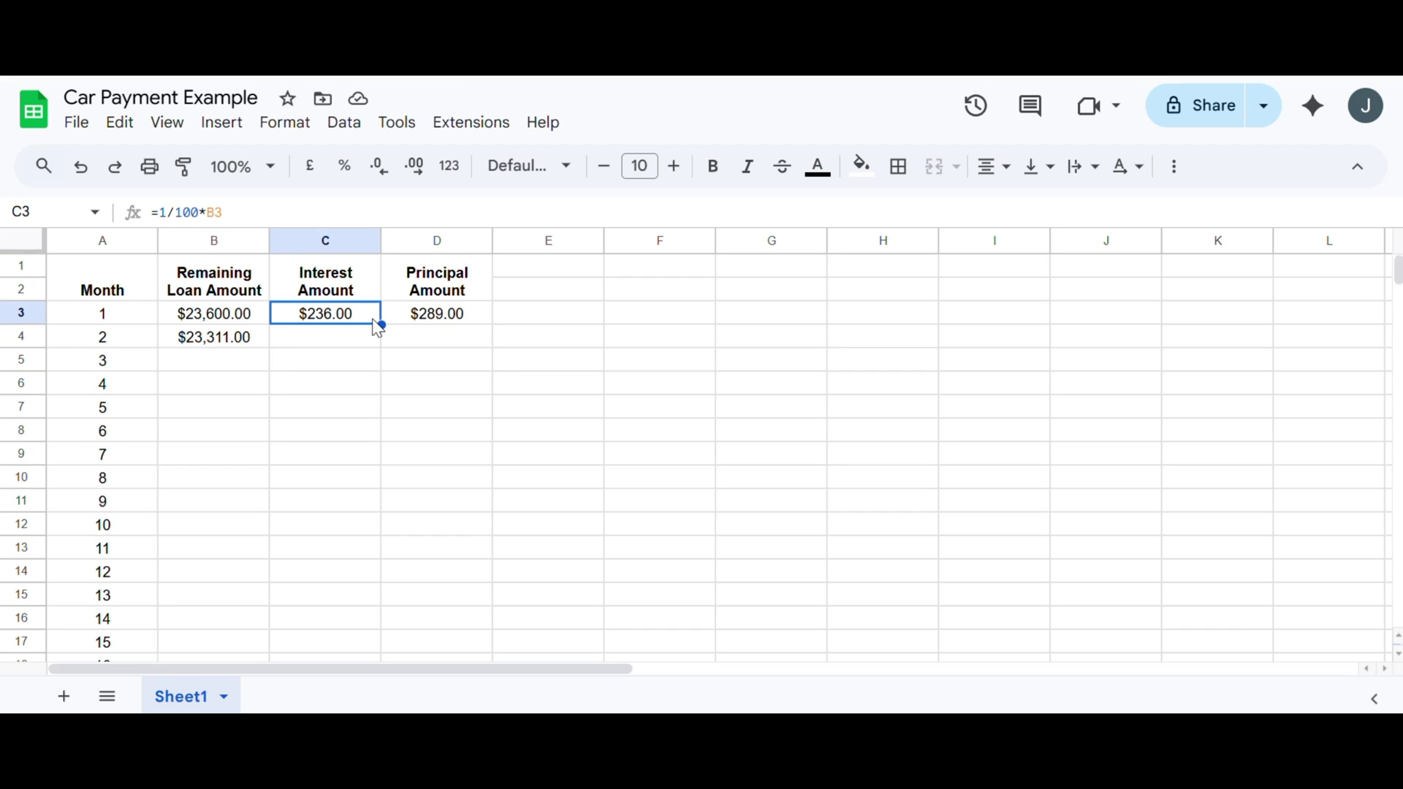
left_click_drag(380, 324, 366, 342)
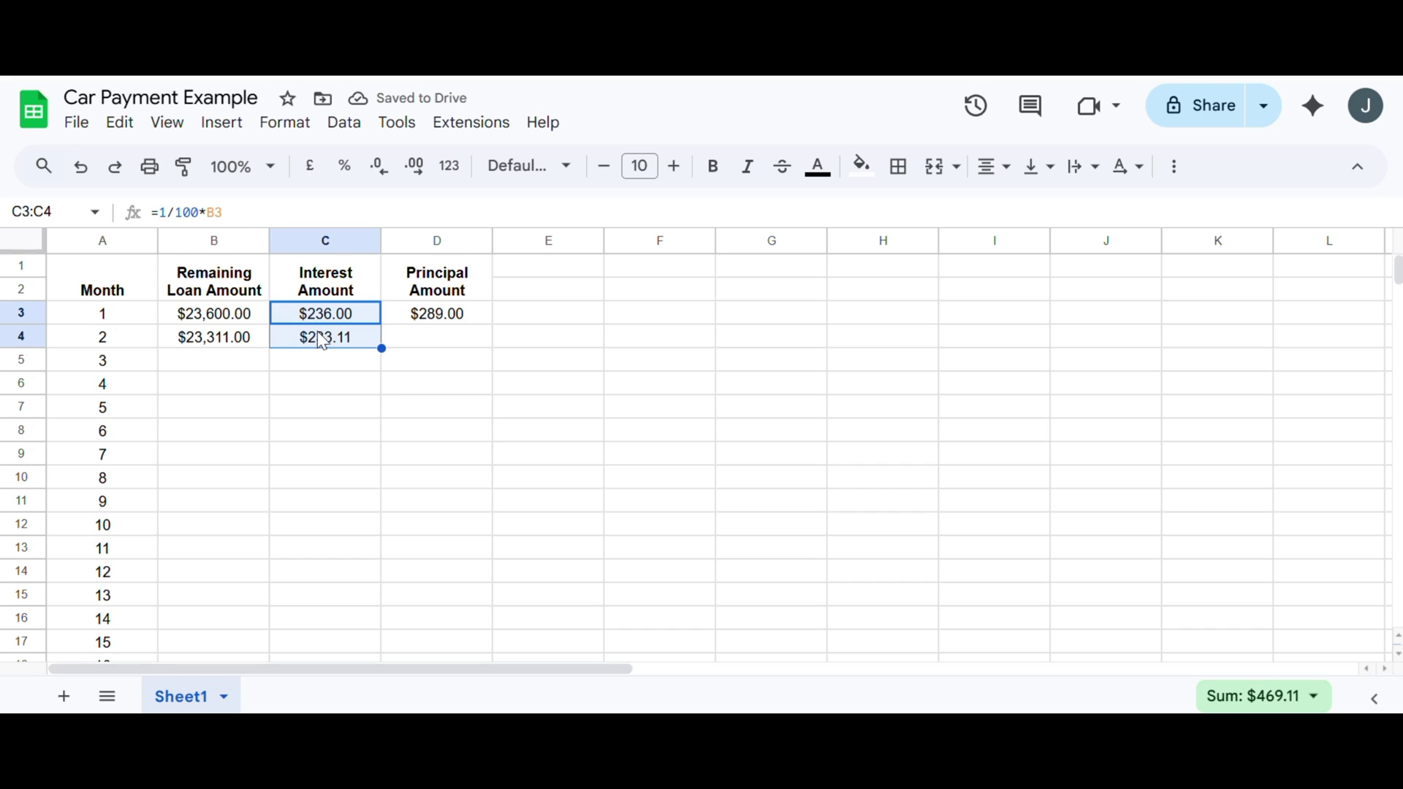
left_click(323, 341)
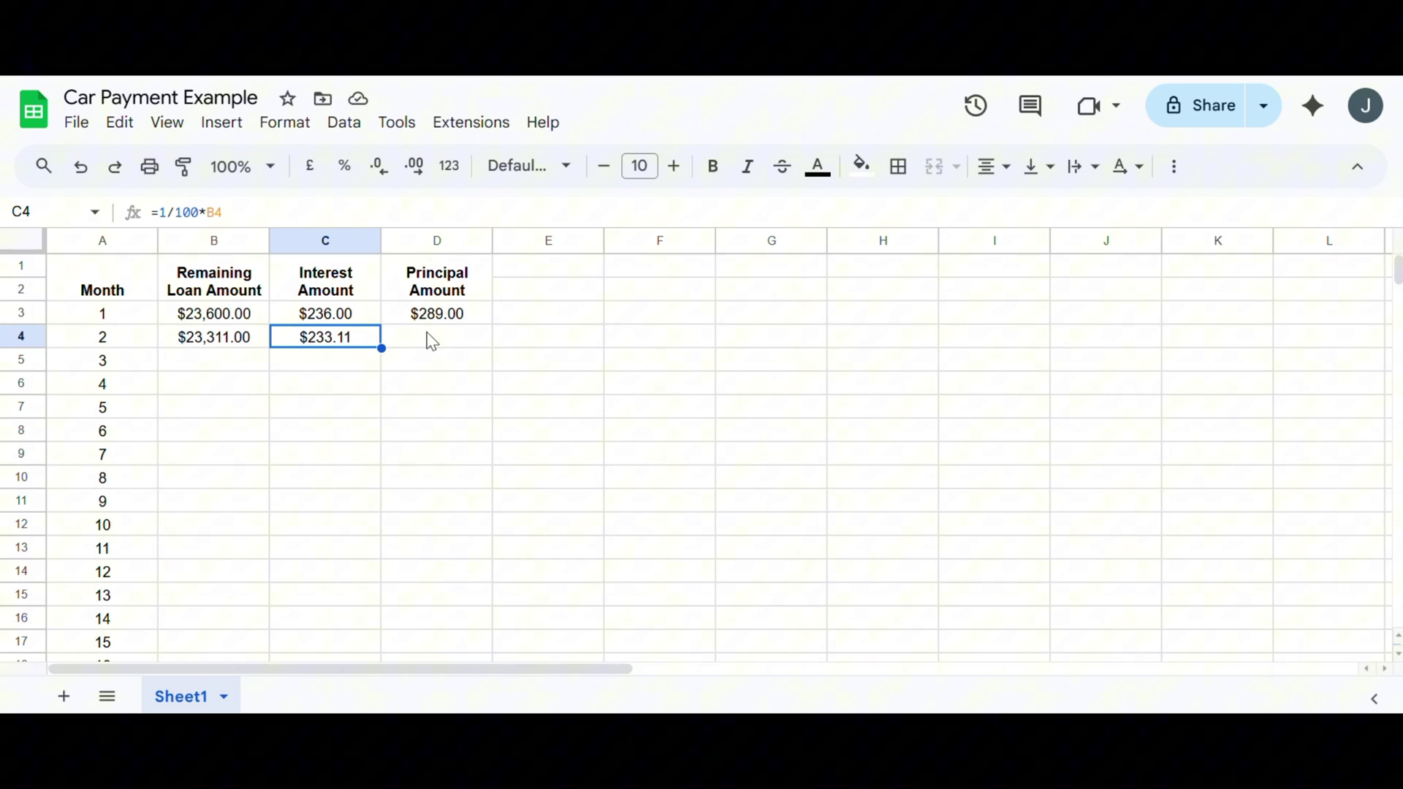
left_click(452, 319)
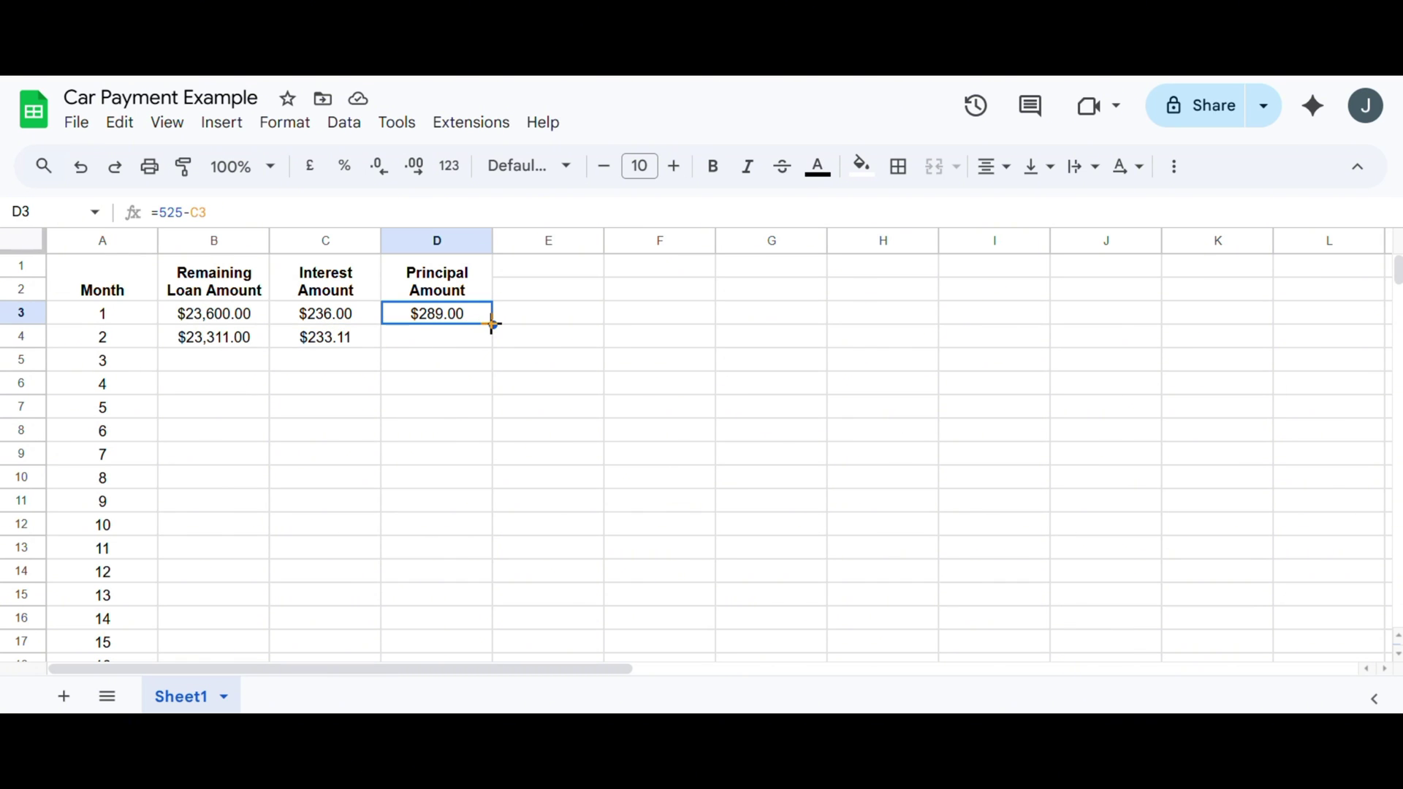
left_click_drag(494, 325, 484, 345)
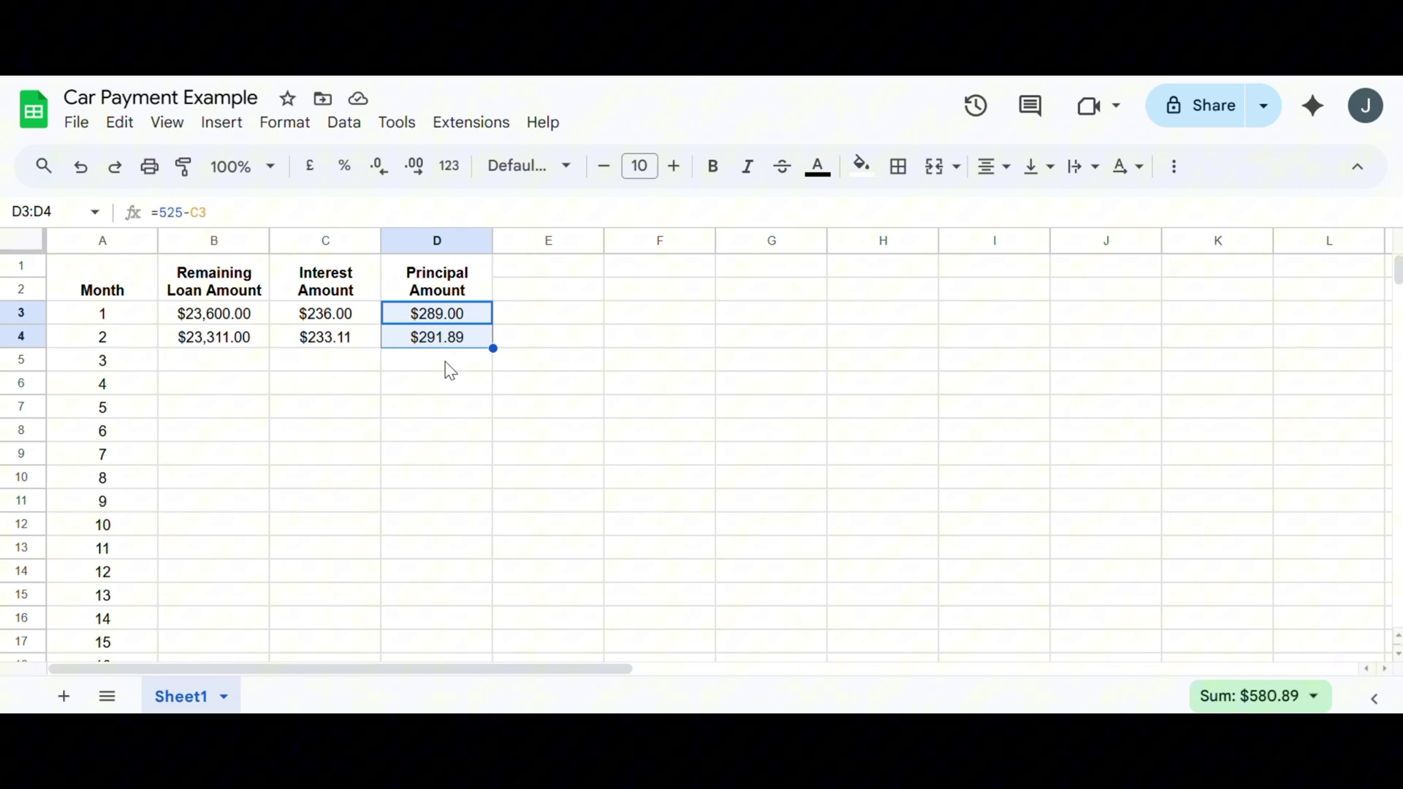
Fill the remaining loan, interest and principal formulas from row 4 down to row 62 (month 60).
left_click(246, 339)
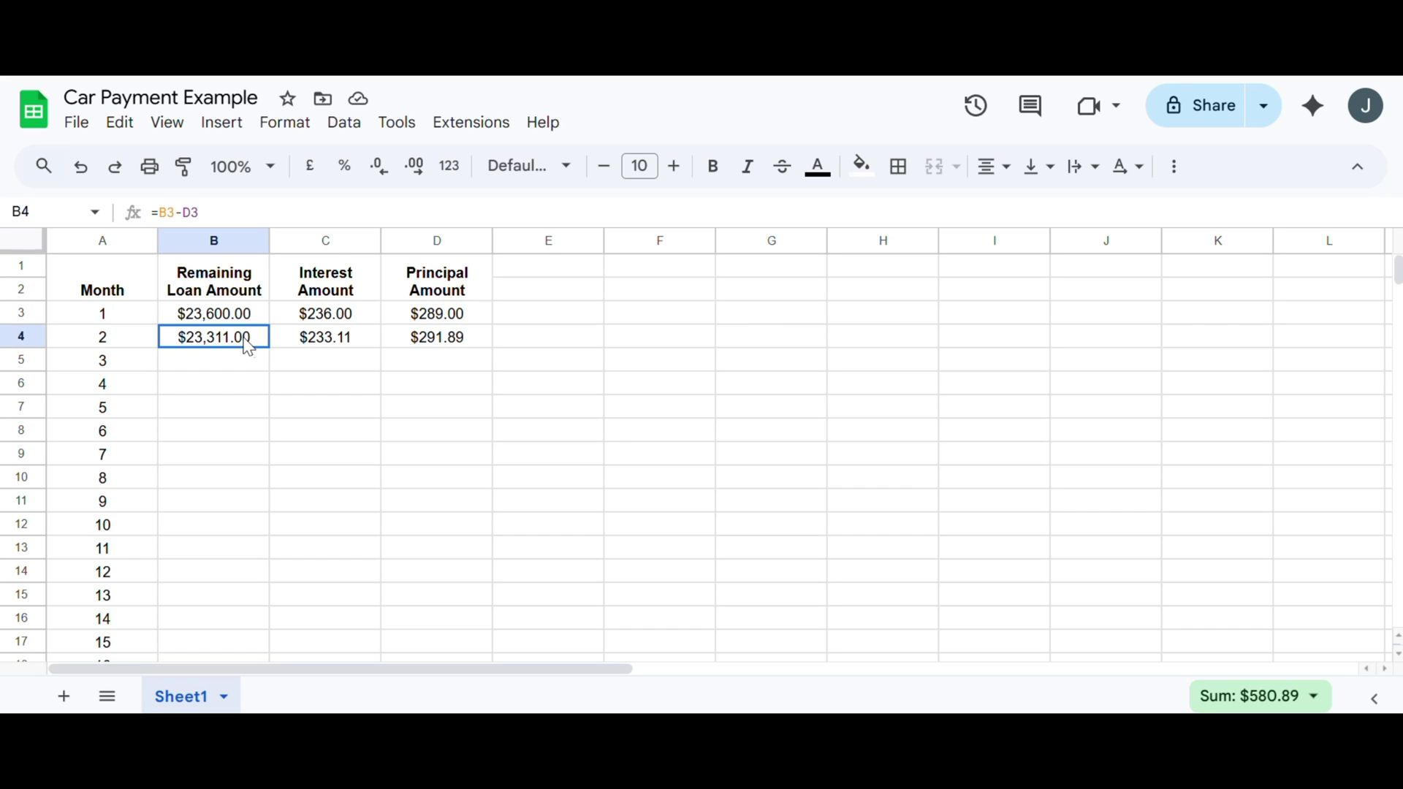
left_click_drag(270, 350, 265, 368)
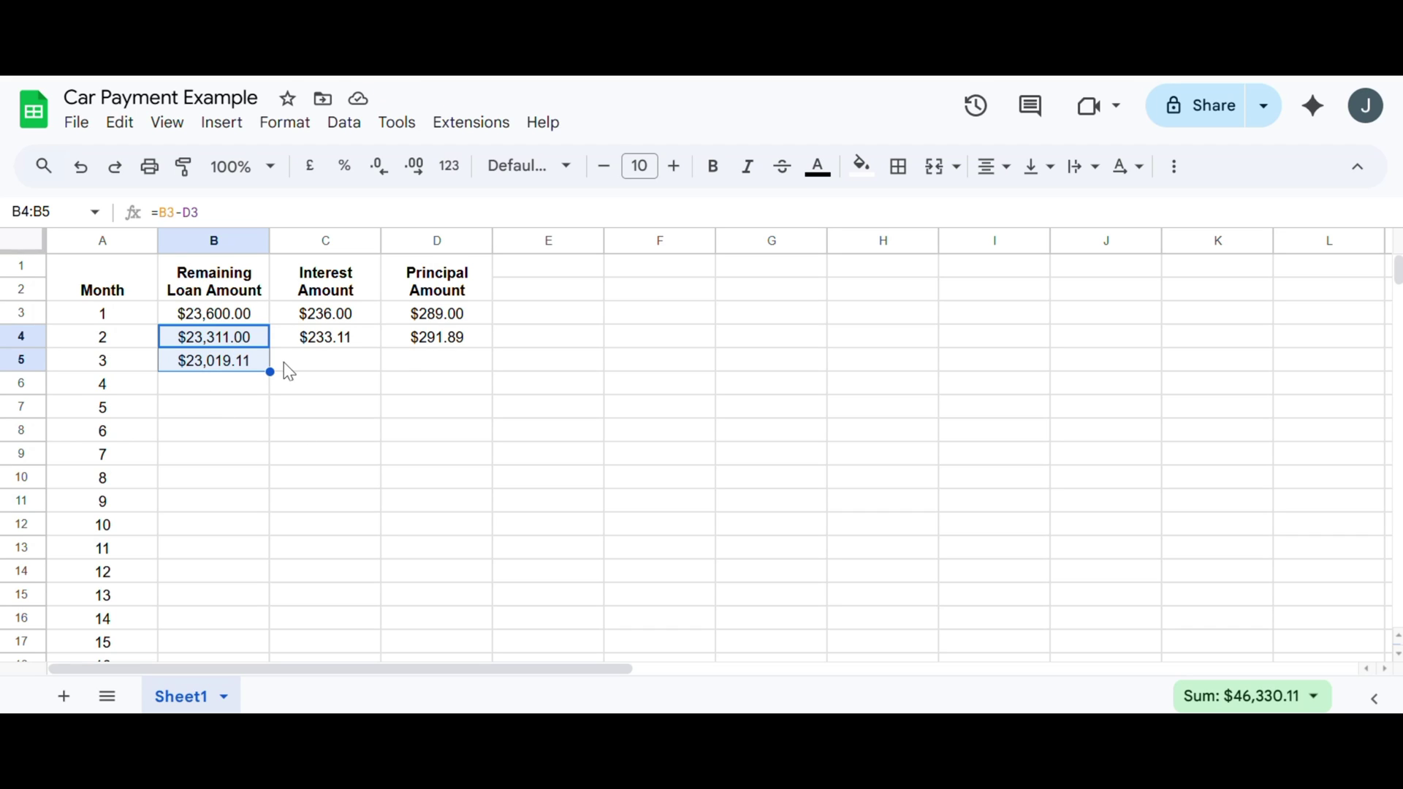
left_click_drag(270, 372, 211, 475)
scroll(524, 498, "up", 15)
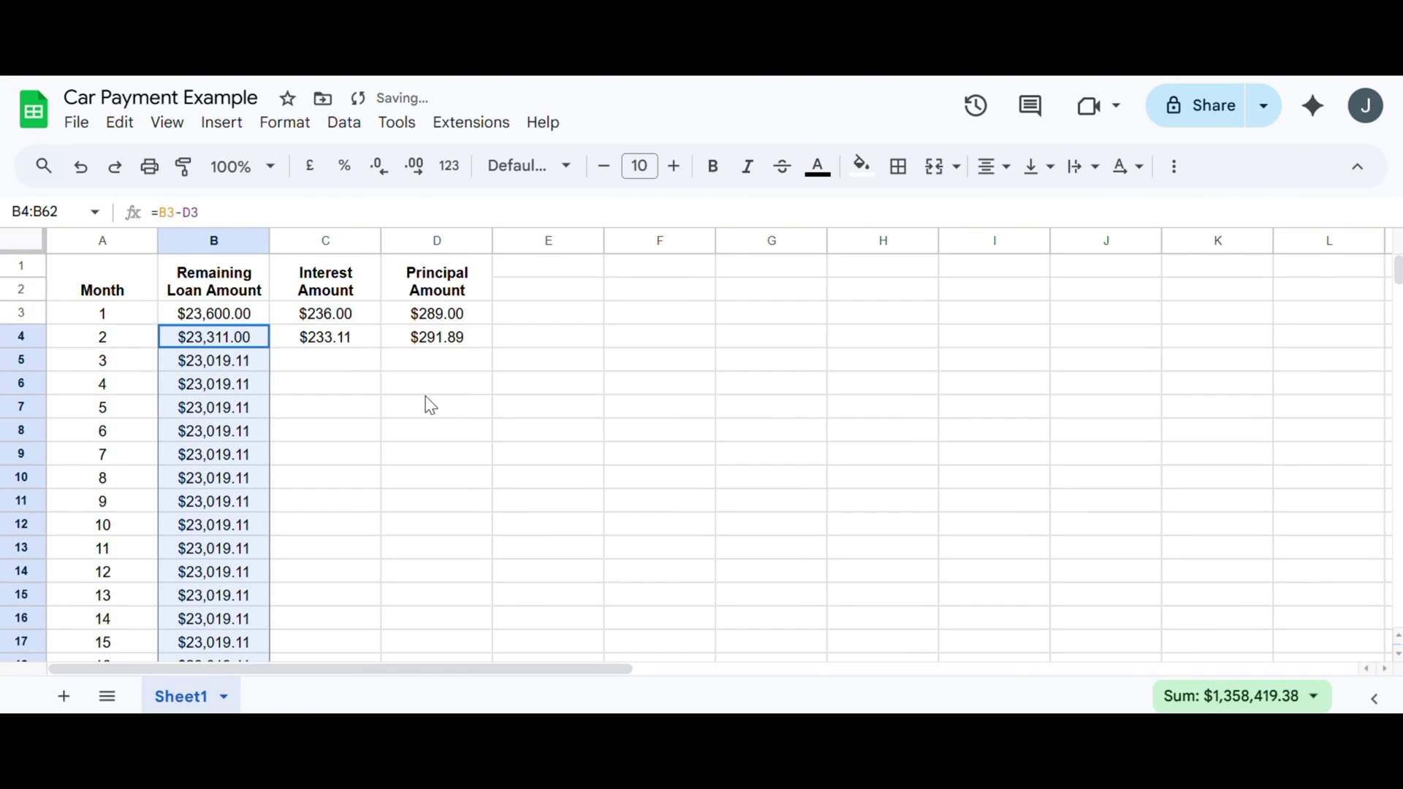
left_click(326, 336)
left_click_drag(380, 348, 353, 677)
scroll(466, 505, "up", 15)
left_click(437, 337)
left_click_drag(493, 349, 454, 252)
scroll(293, 402, "up", 15)
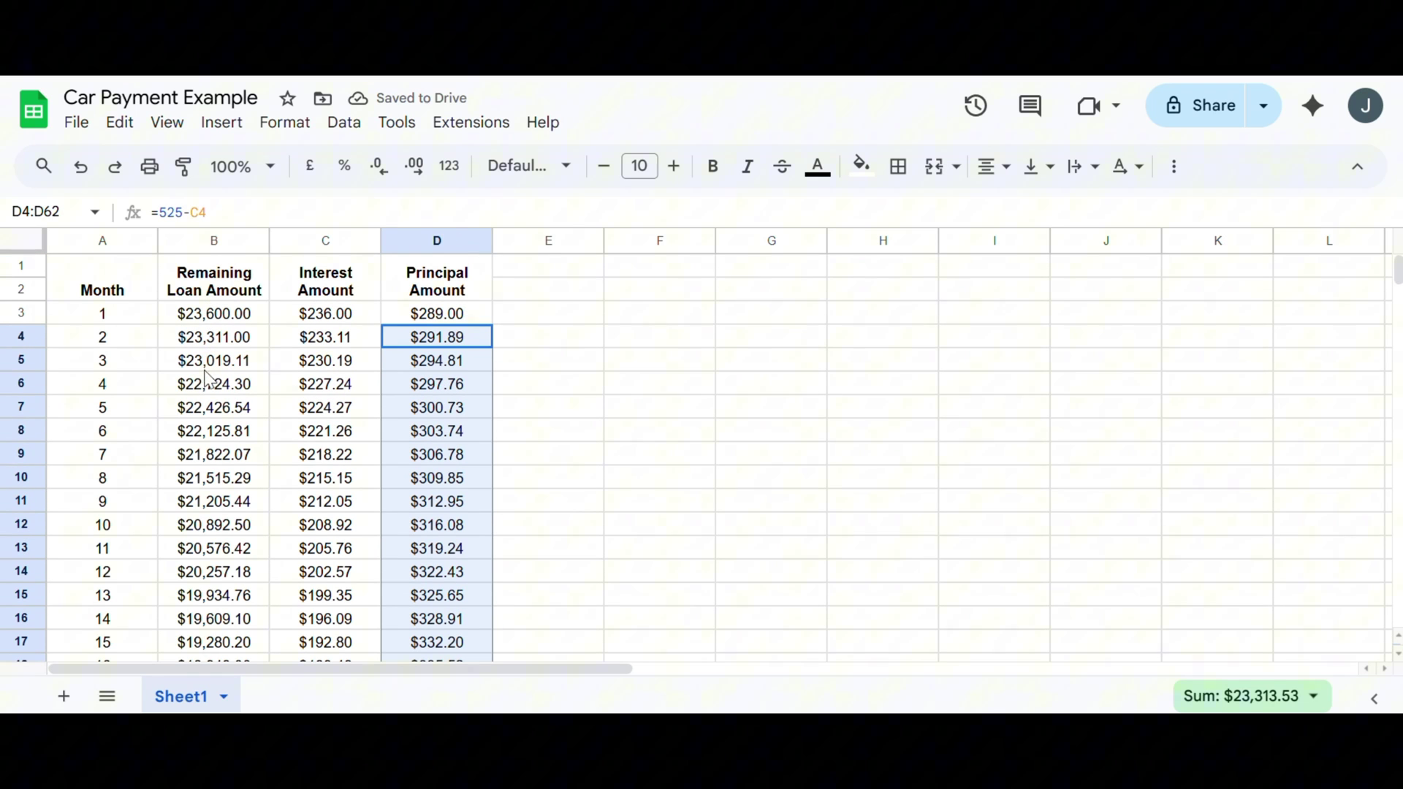
left_click(227, 437)
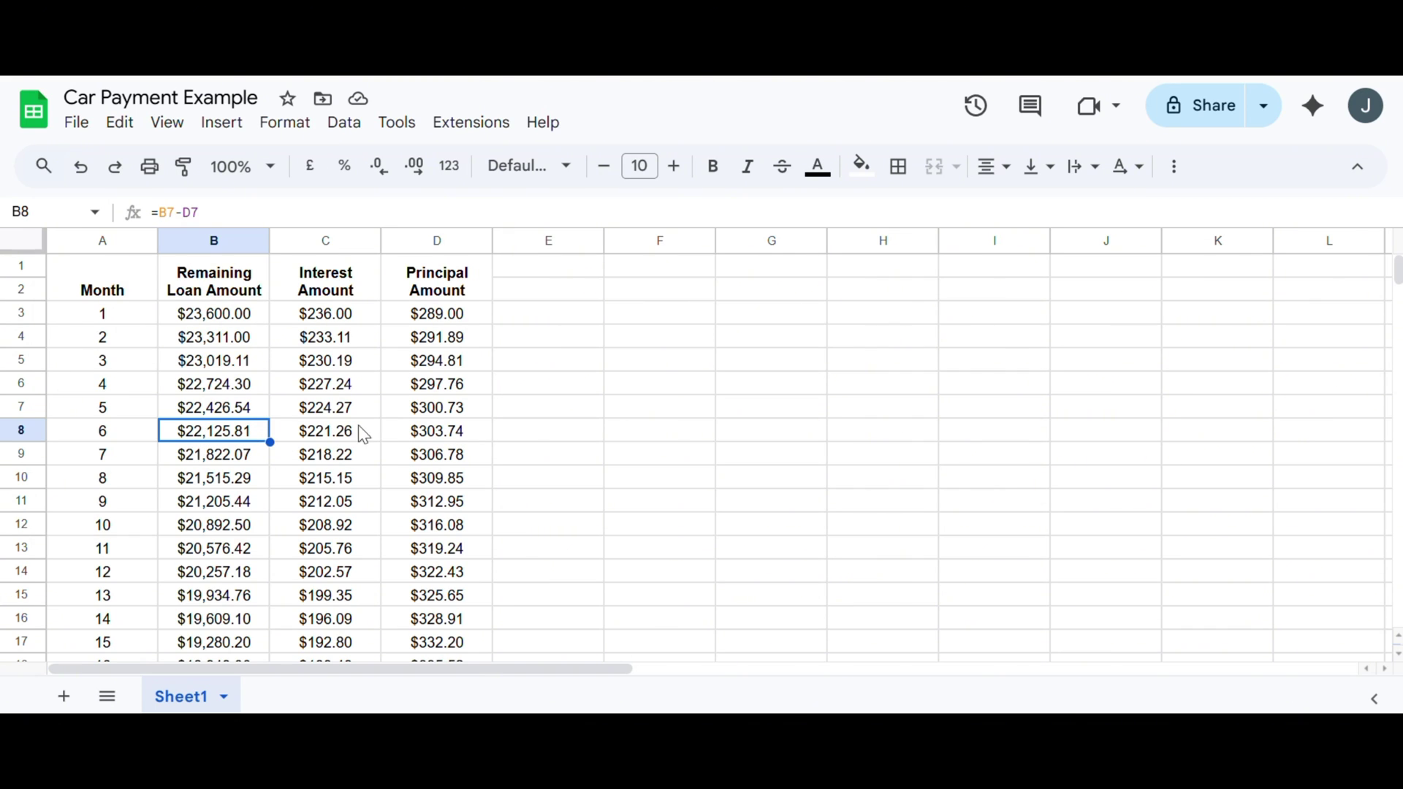
left_click(210, 462)
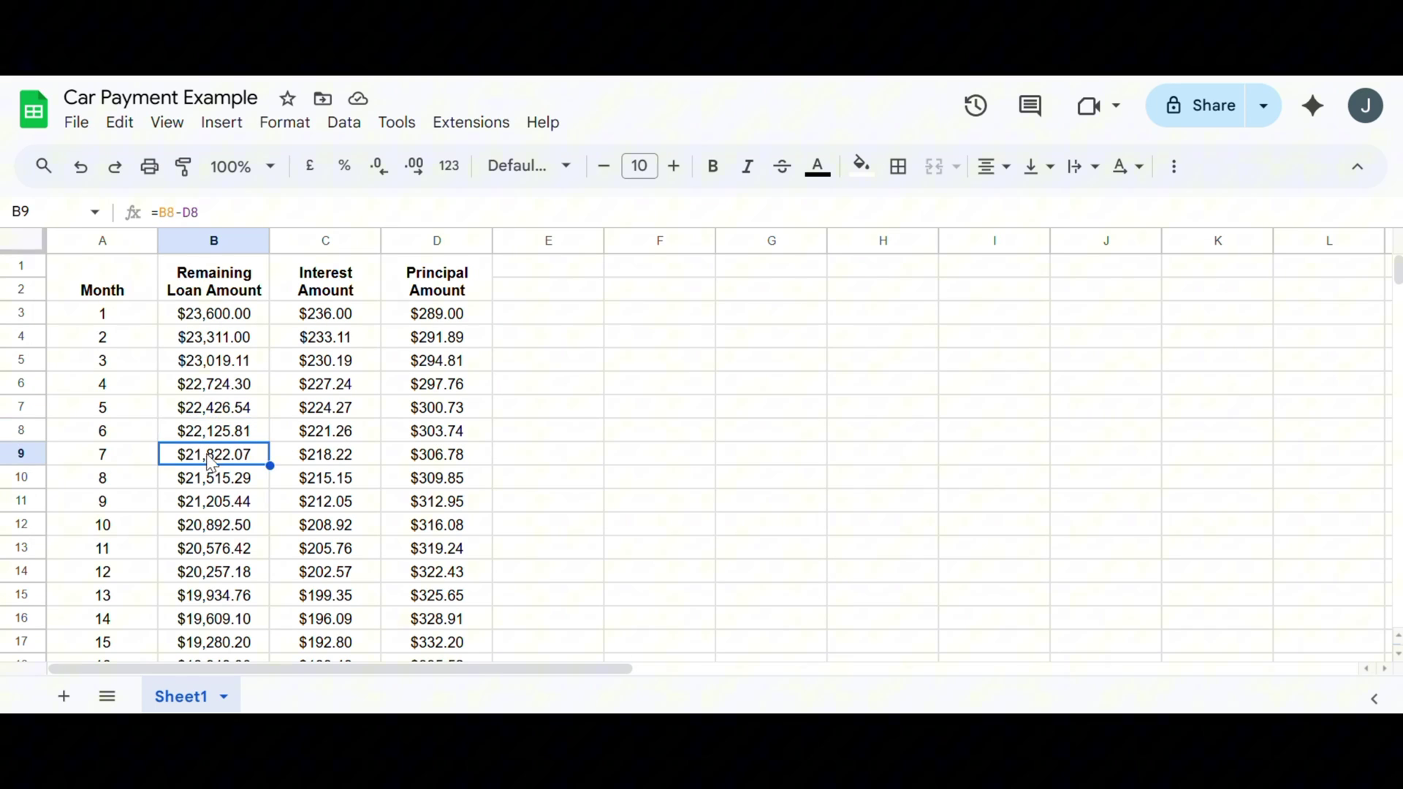
scroll(199, 406, "down", 5)
scroll(212, 380, "up", 5)
scroll(217, 365, "down", 12)
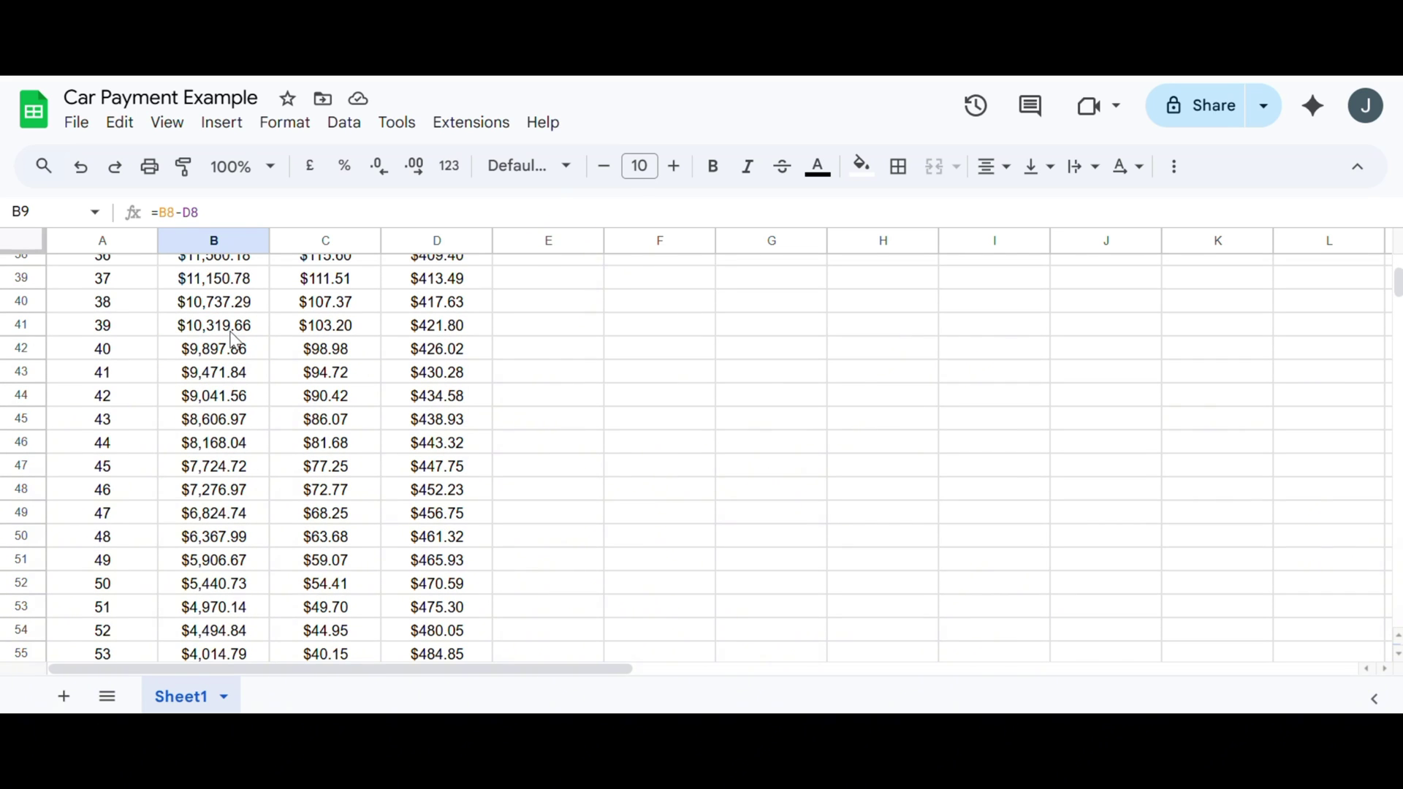
scroll(229, 337, "up", 12)
scroll(222, 340, "down", 5)
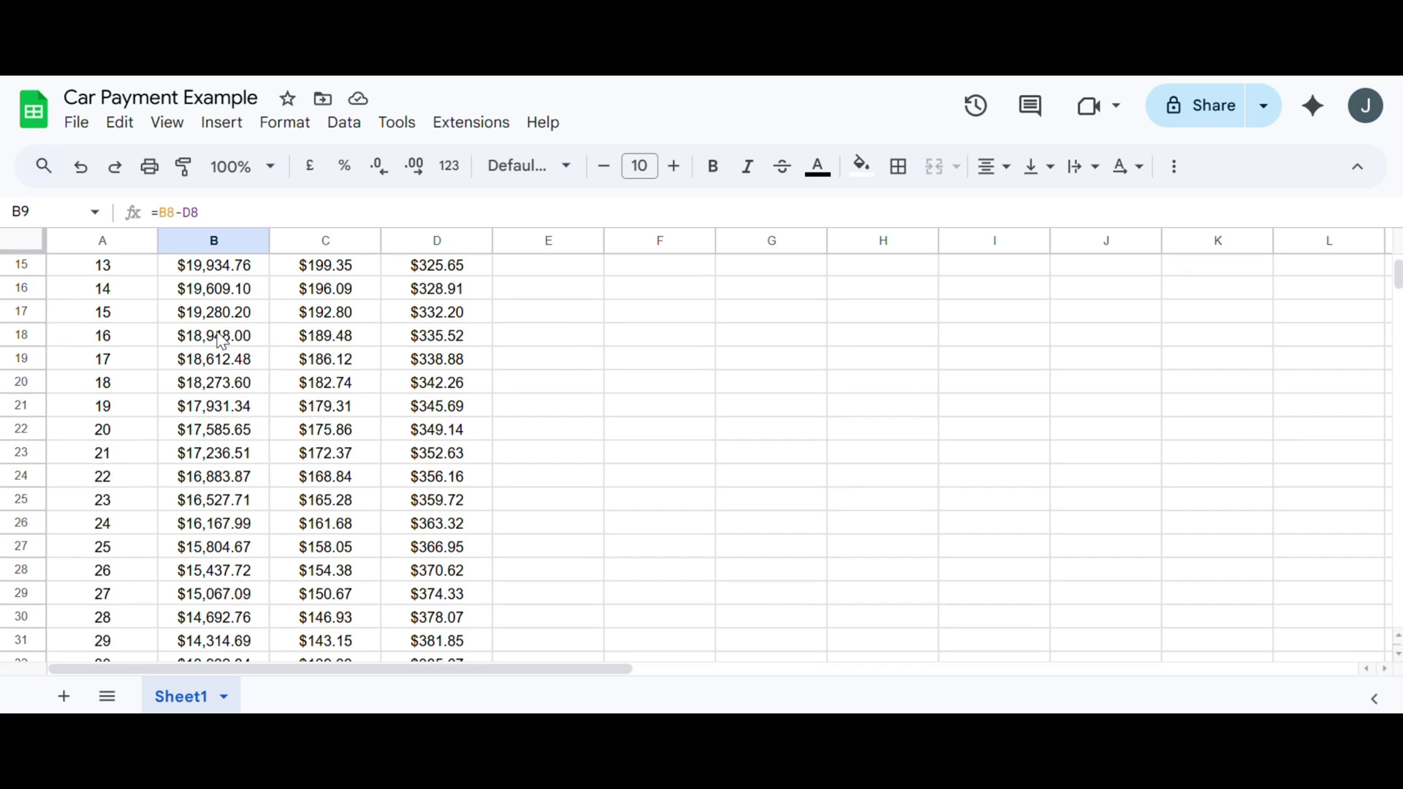
scroll(222, 340, "down", 5)
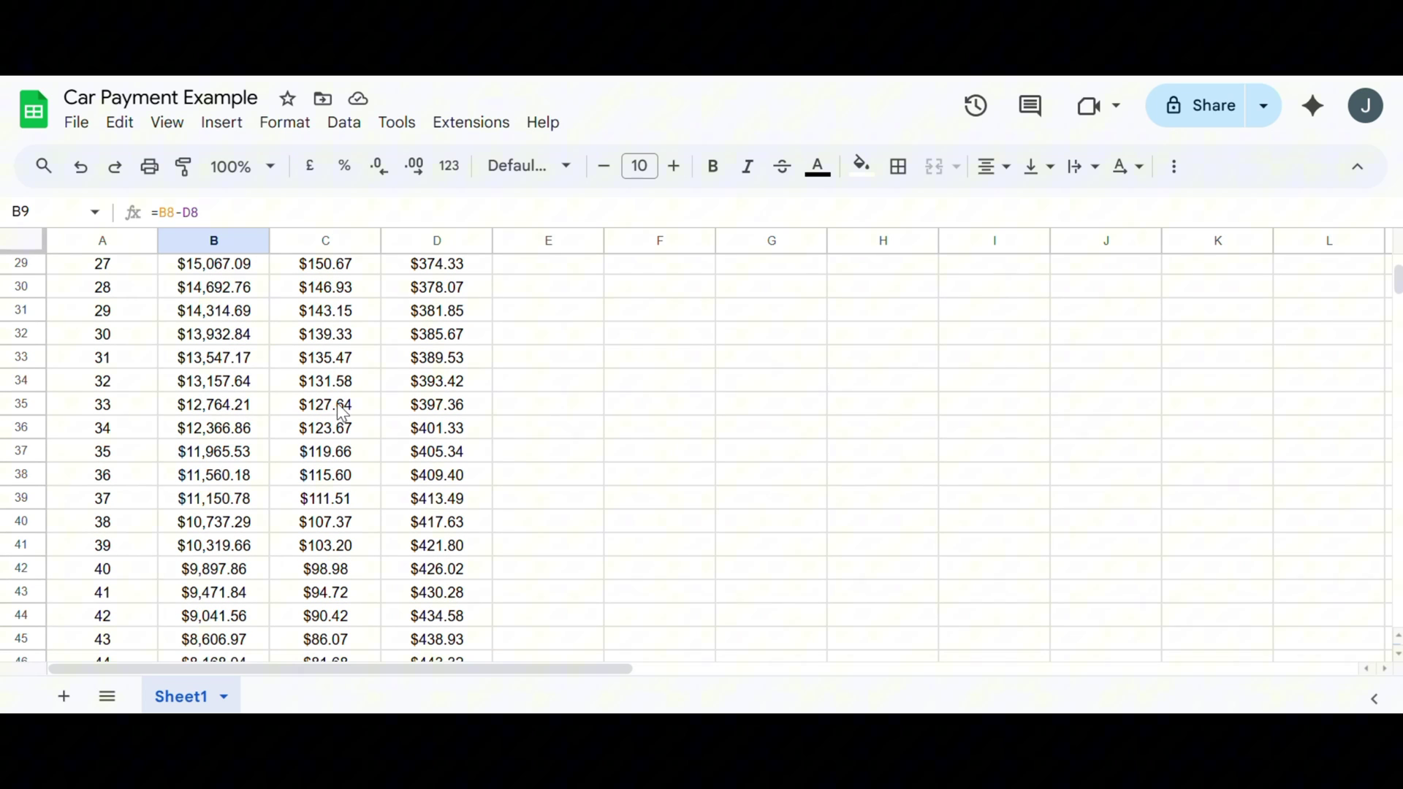
scroll(337, 402, "up", 10)
scroll(328, 336, "down", 5)
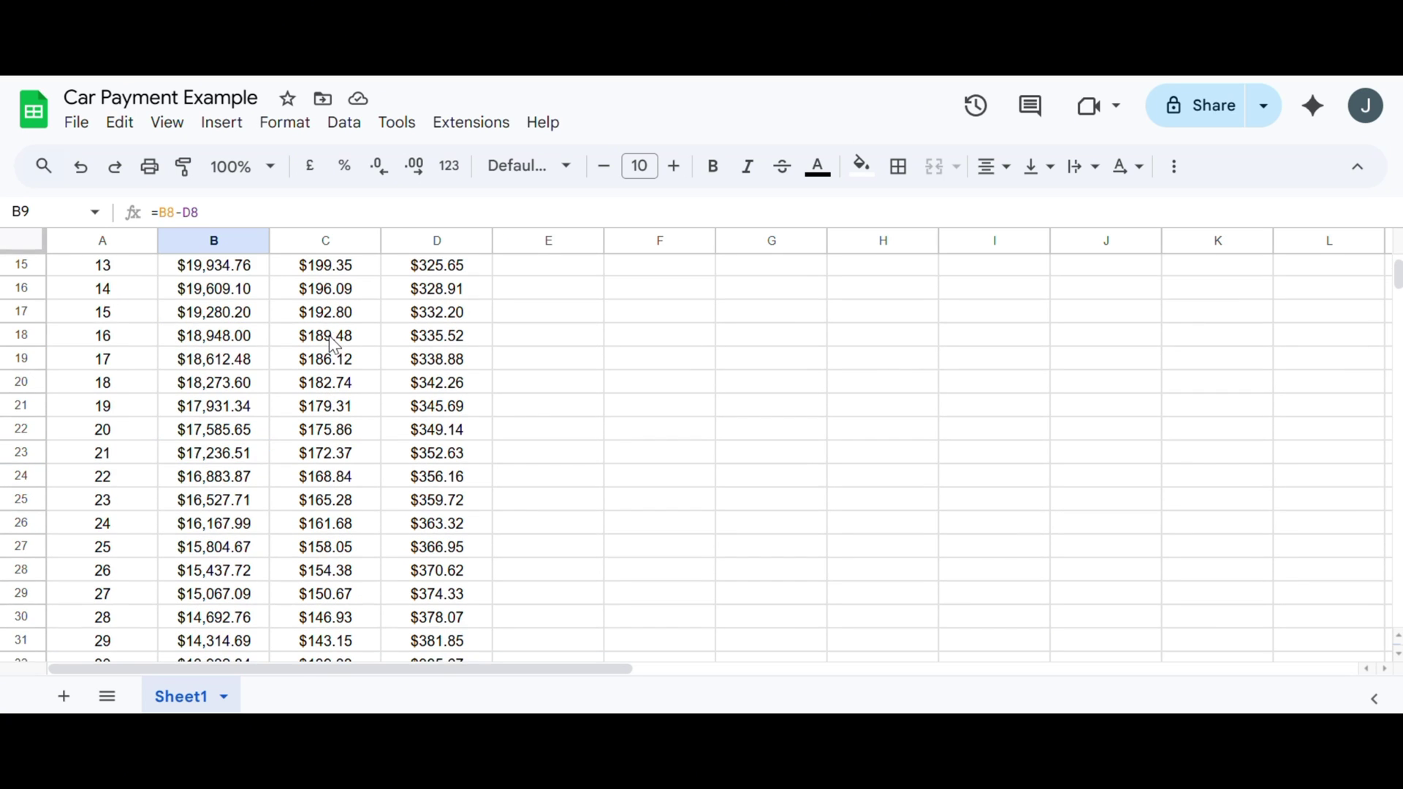
scroll(329, 335, "down", 5)
scroll(456, 409, "down", 5)
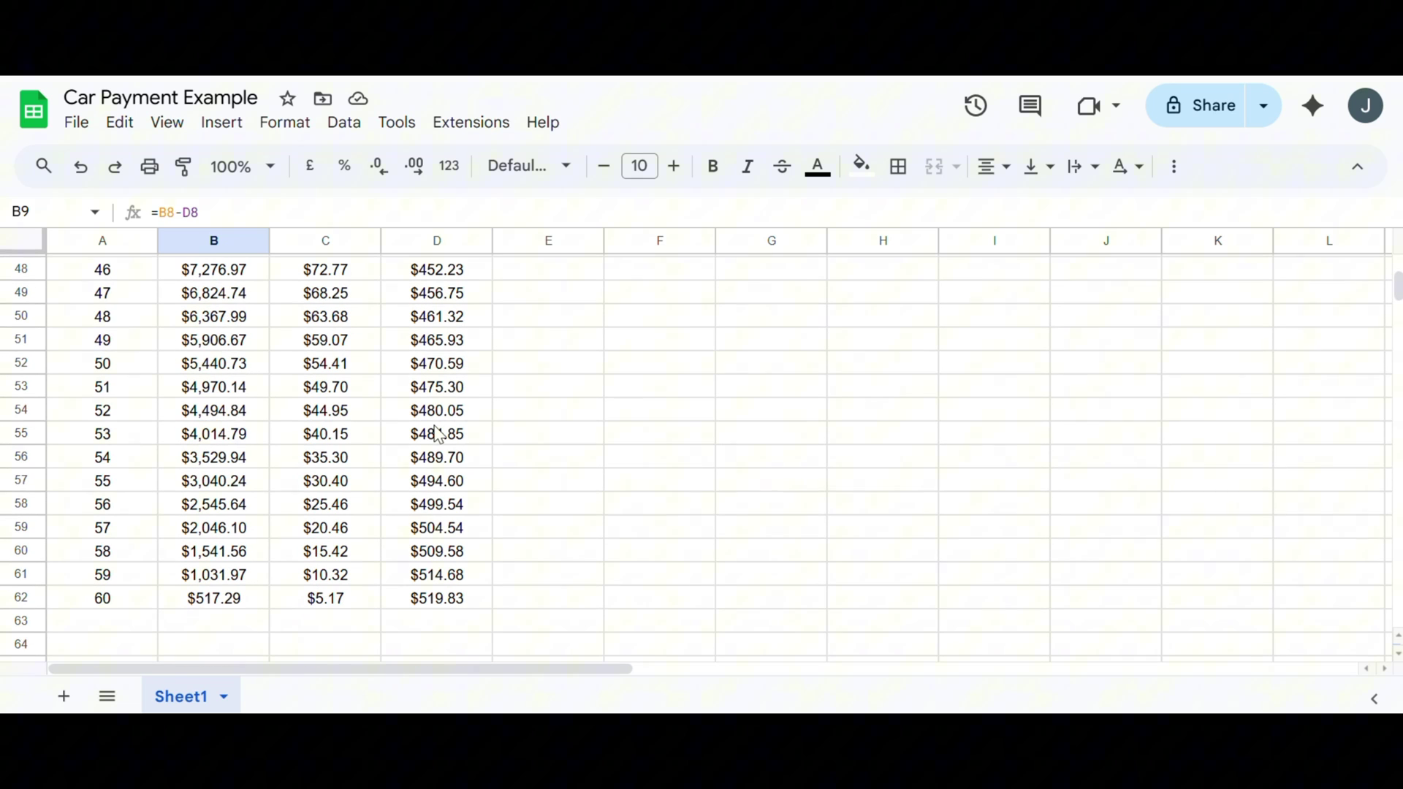
scroll(322, 595, "up", 8)
scroll(326, 603, "up", 8)
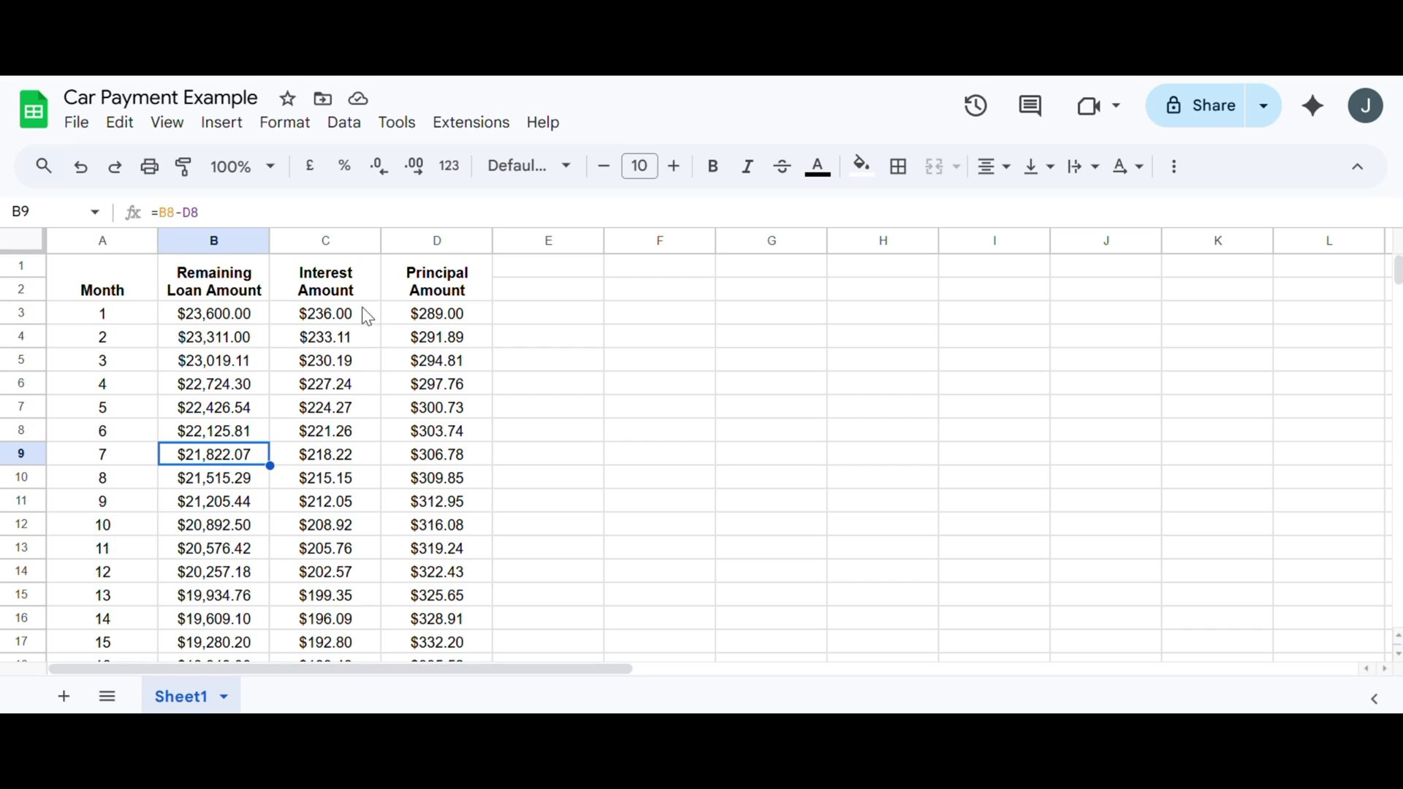
scroll(329, 329, "down", 18)
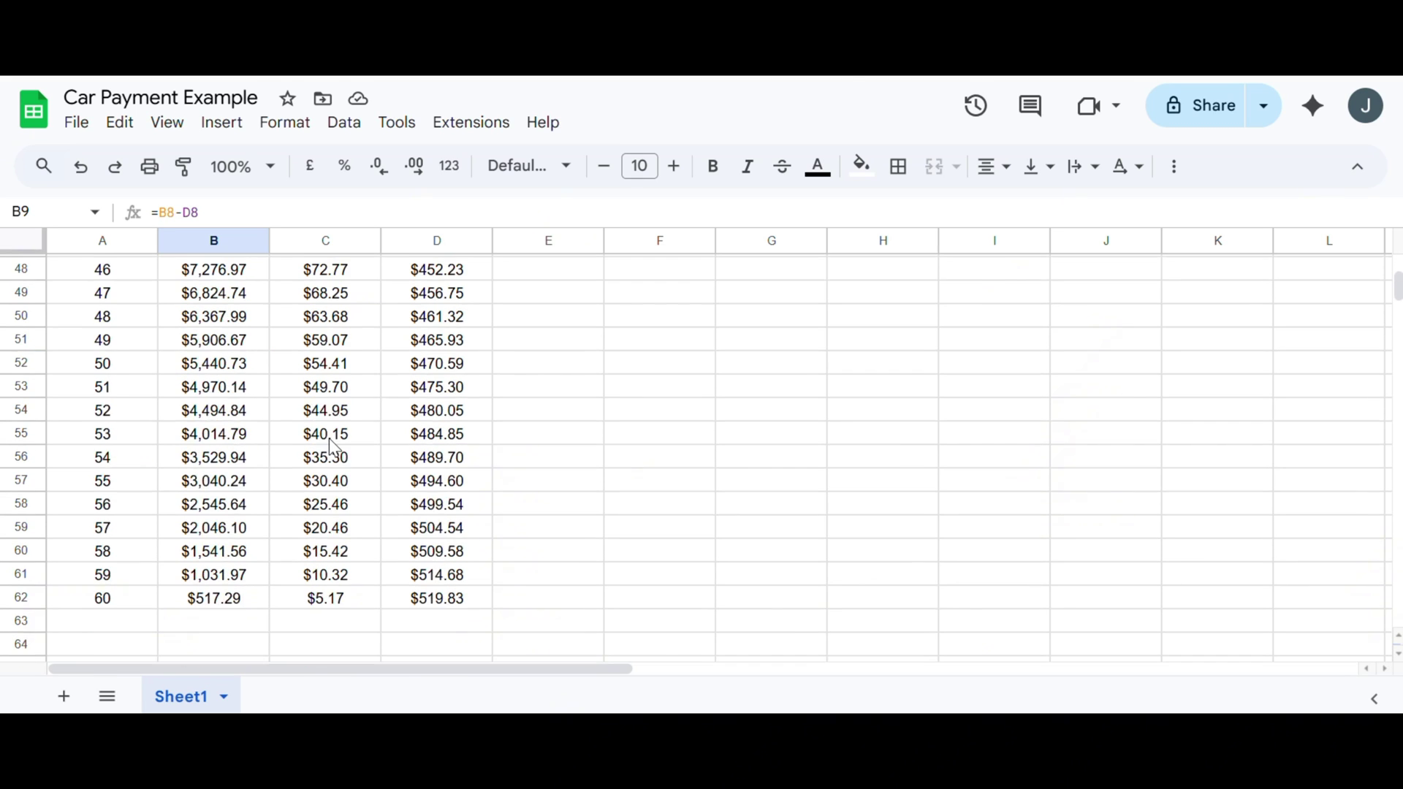
scroll(327, 436, "up", 5)
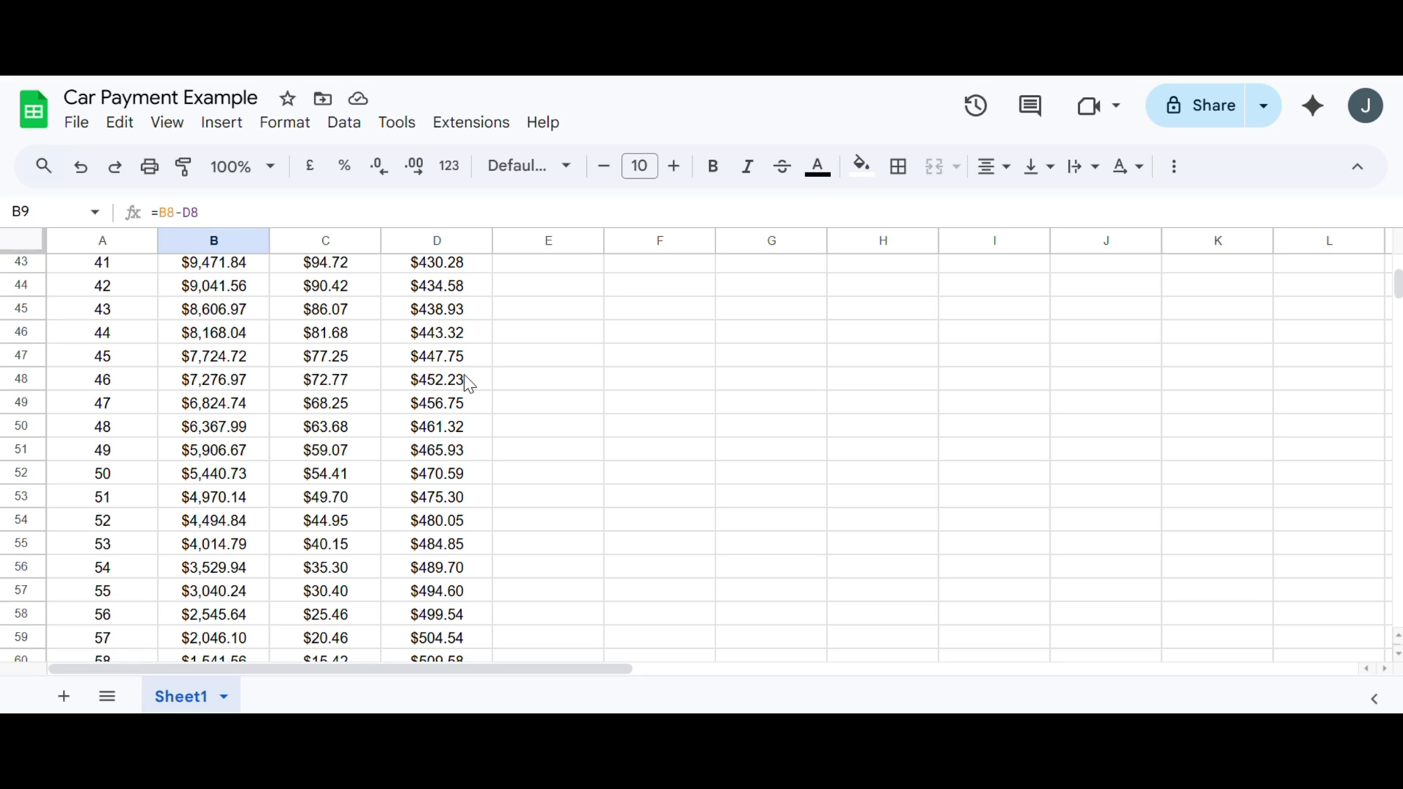
scroll(468, 381, "down", 2)
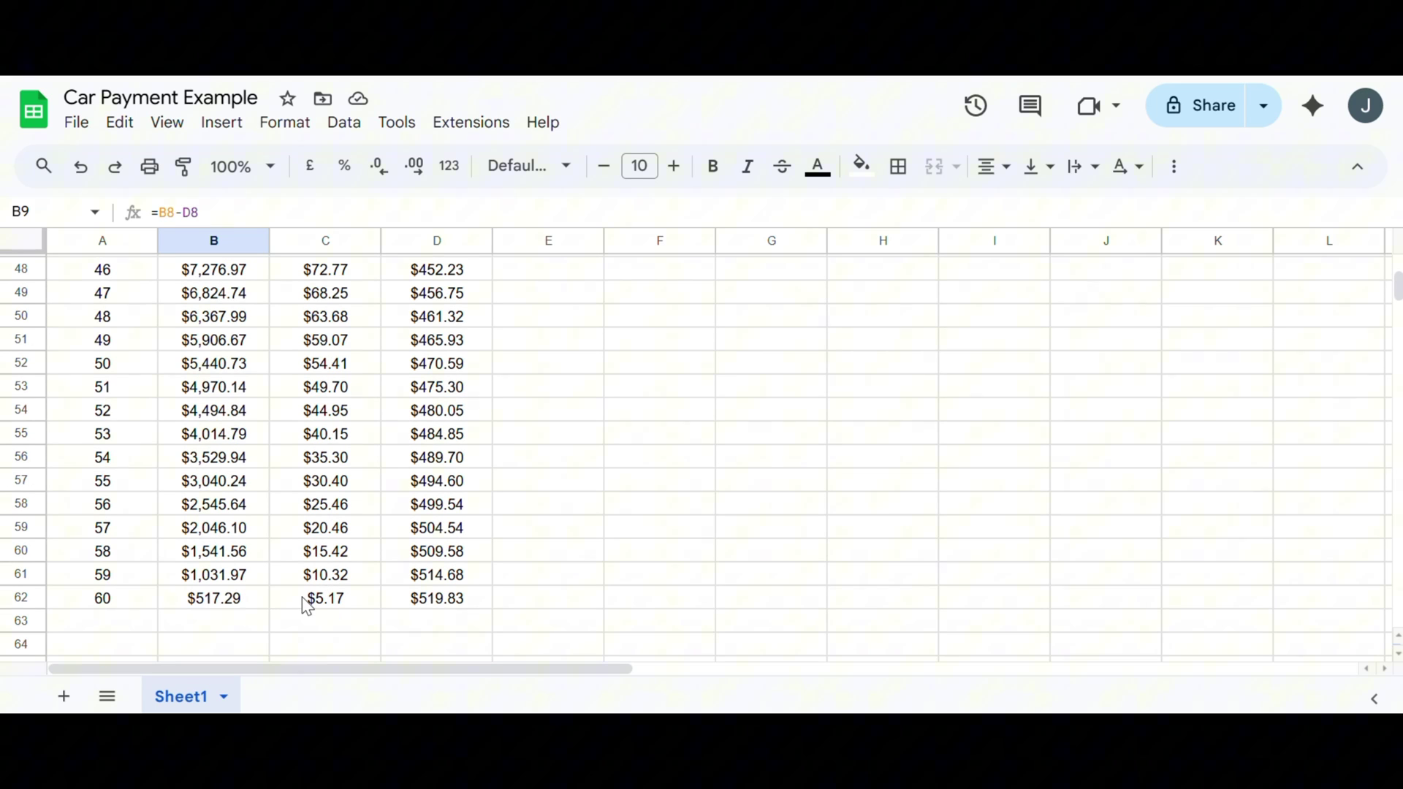
scroll(263, 607, "down", 2)
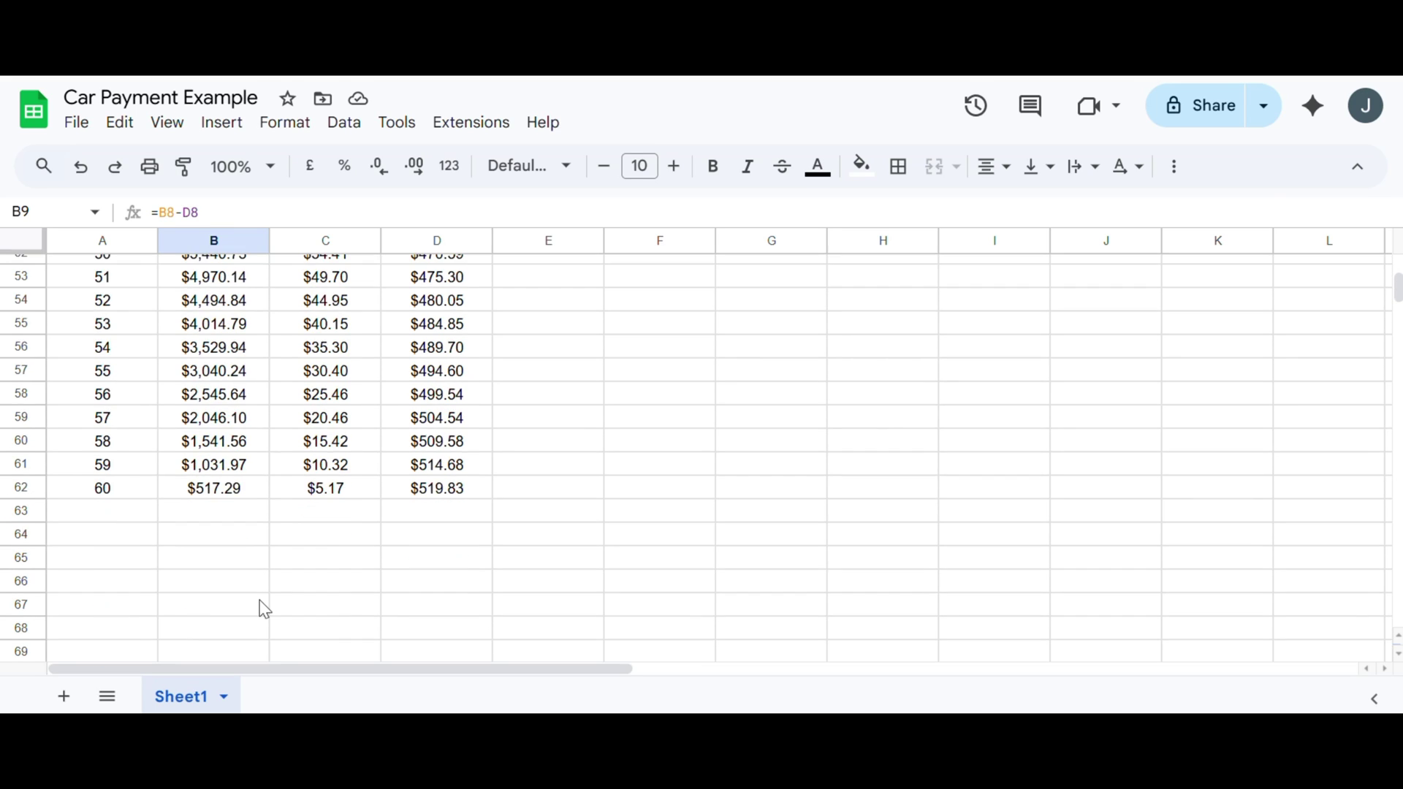
Total the interest in C63 with =SUM(C2:C62), giving 7897.465411.
left_click(331, 492)
left_click(335, 512)
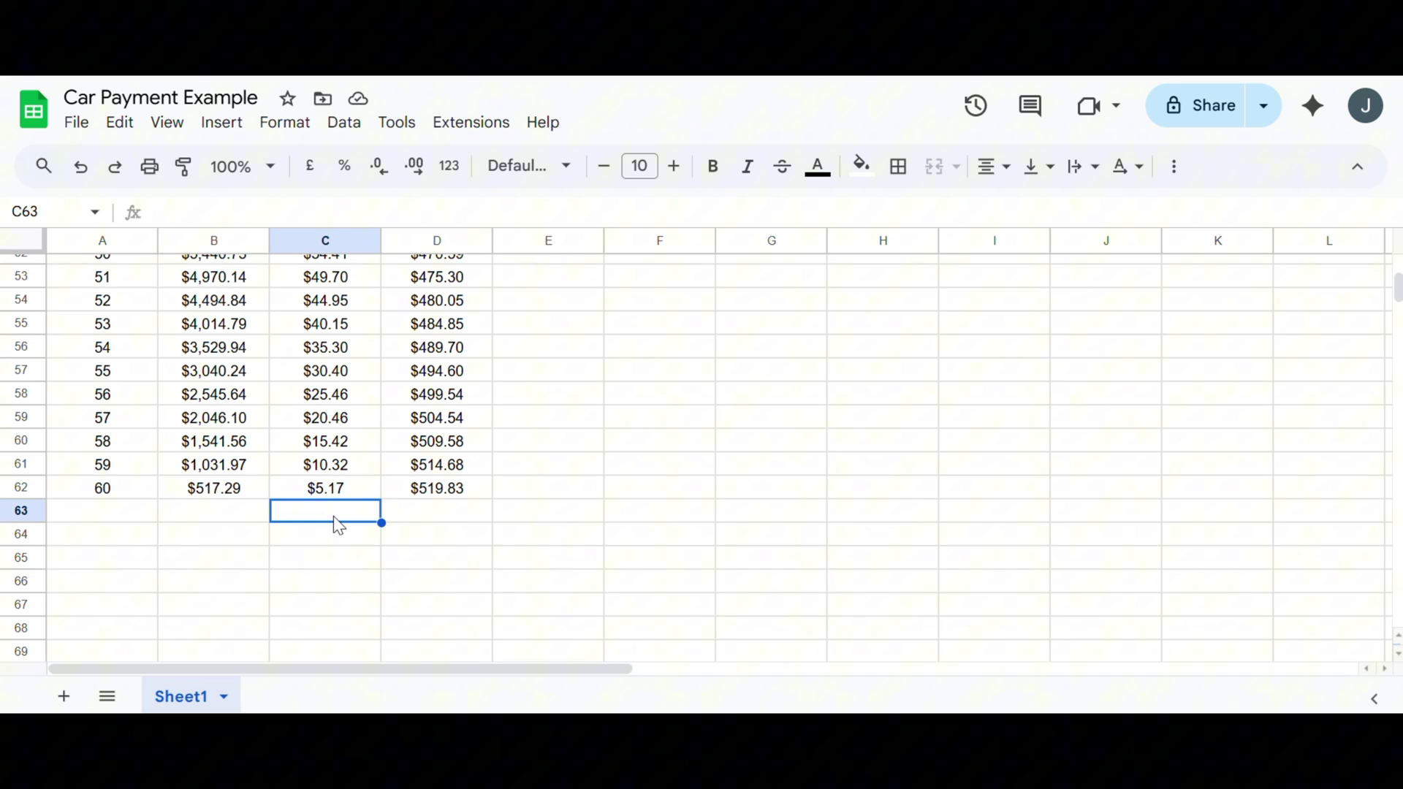
type("=")
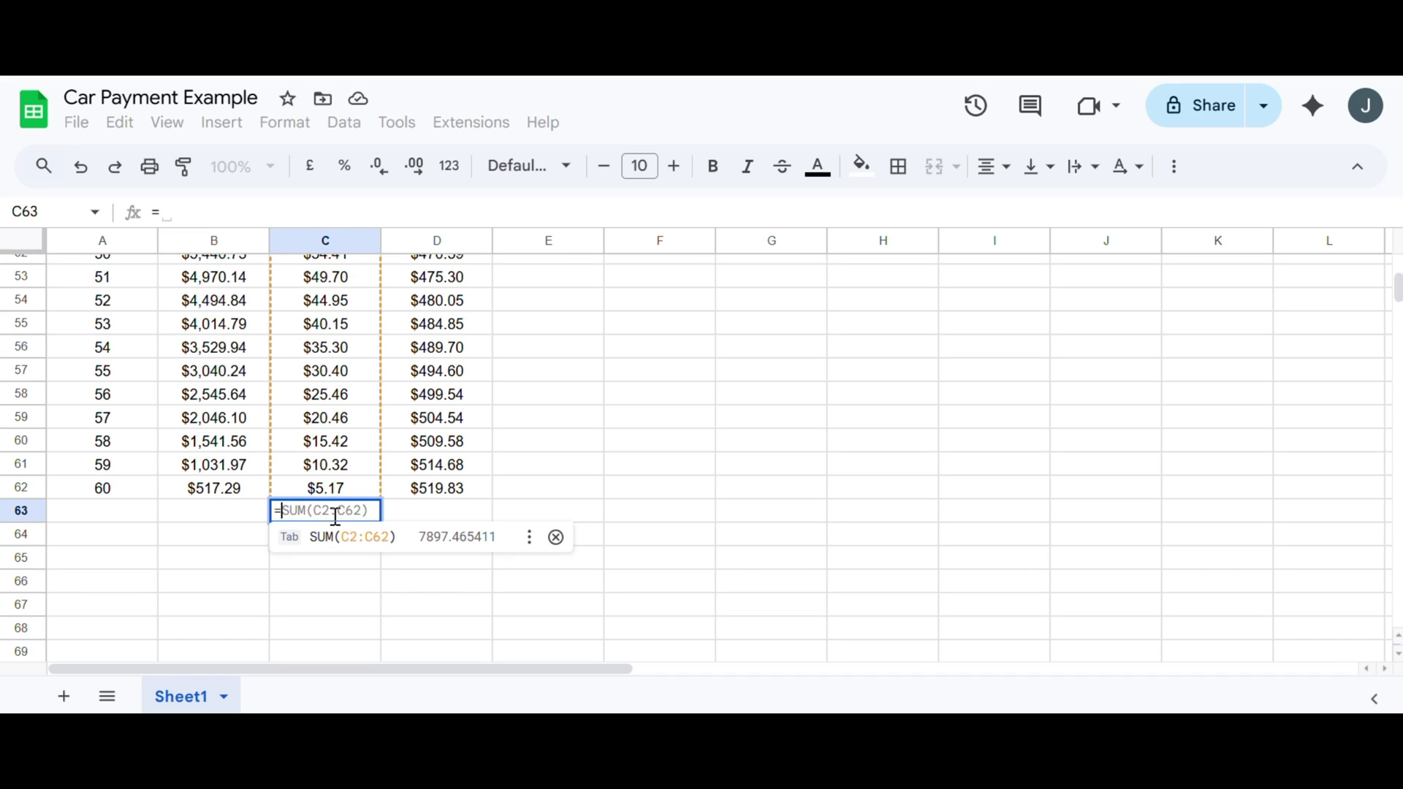
left_click(332, 541)
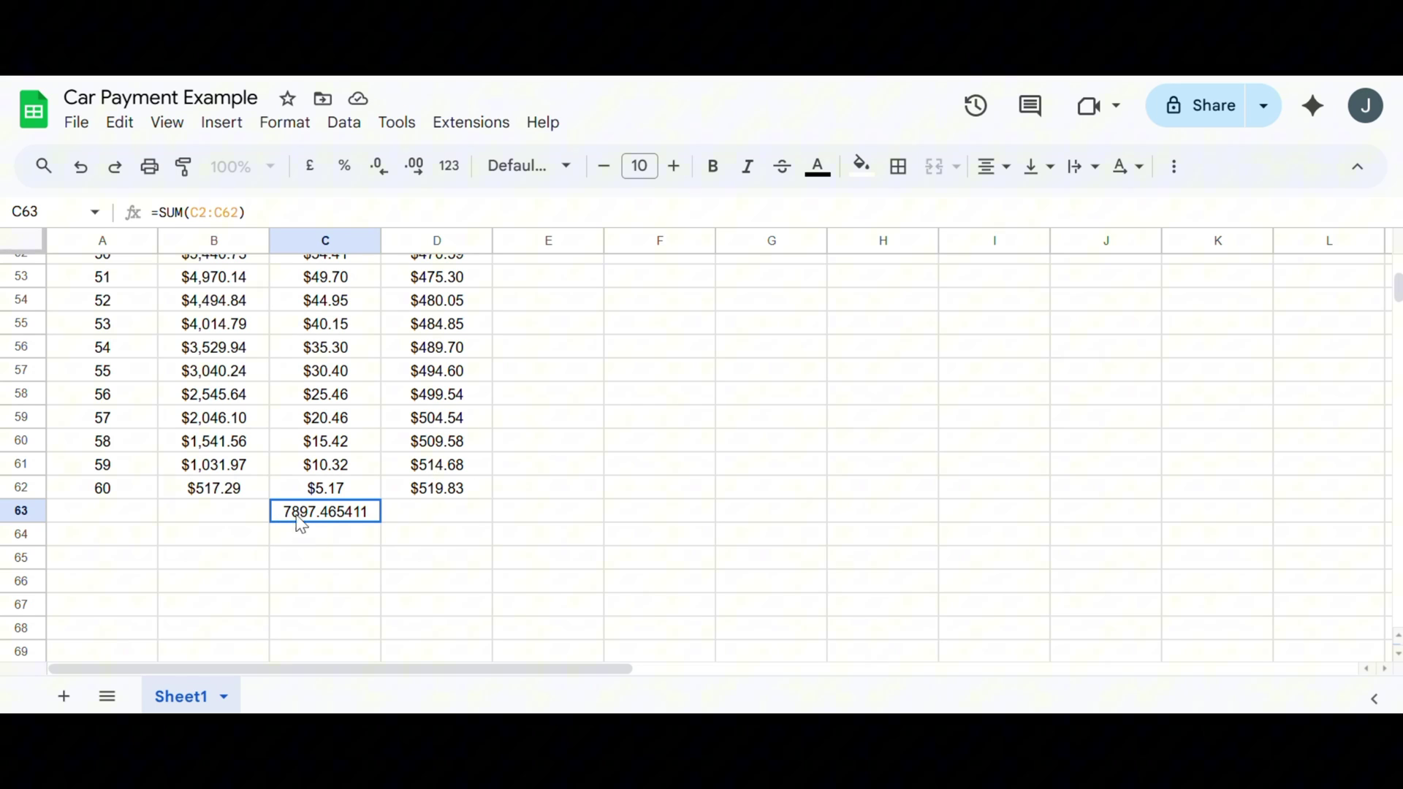
Scroll up and down the sheet to review the table layout.
scroll(300, 519, "up", 6)
scroll(300, 519, "down", 6)
scroll(314, 516, "up", 17)
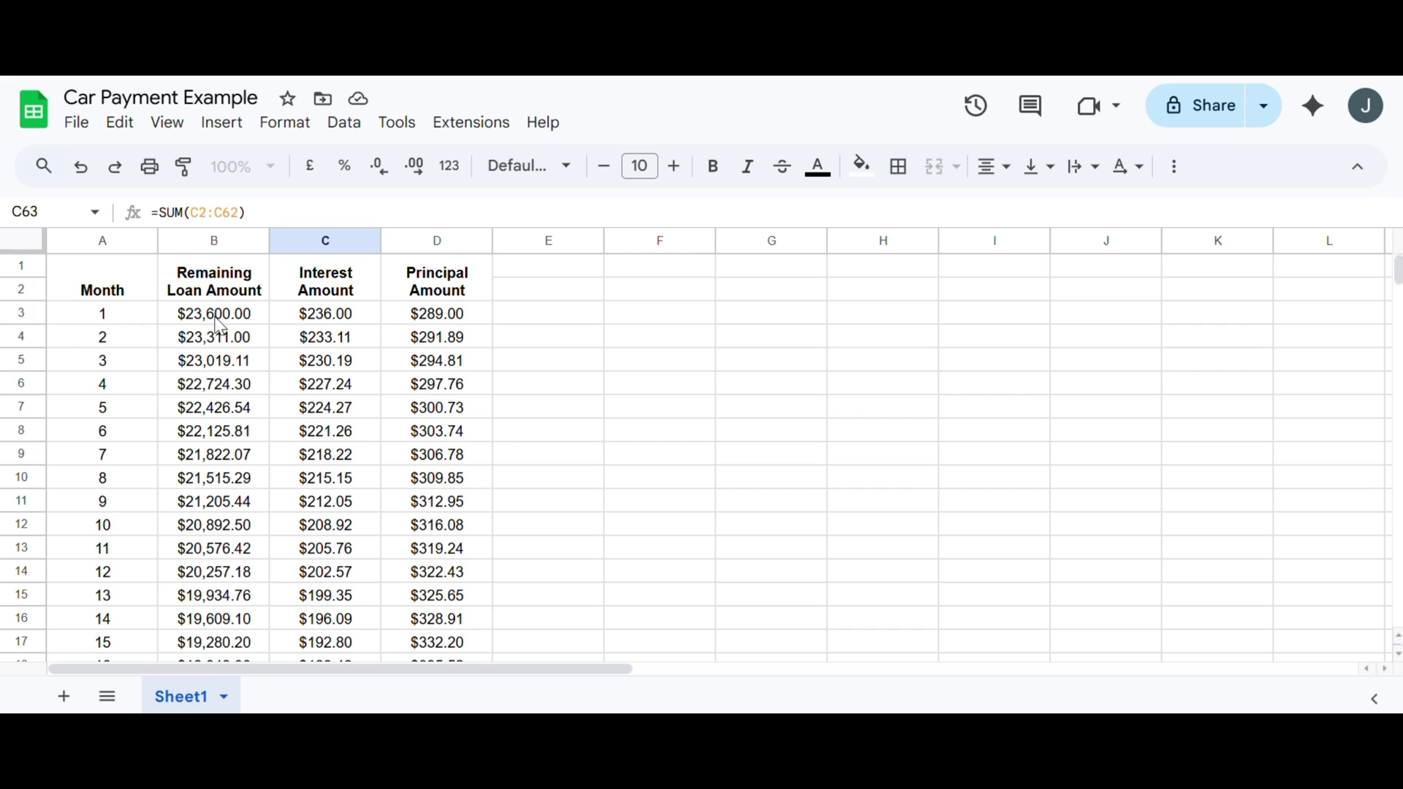
scroll(218, 321, "down", 18)
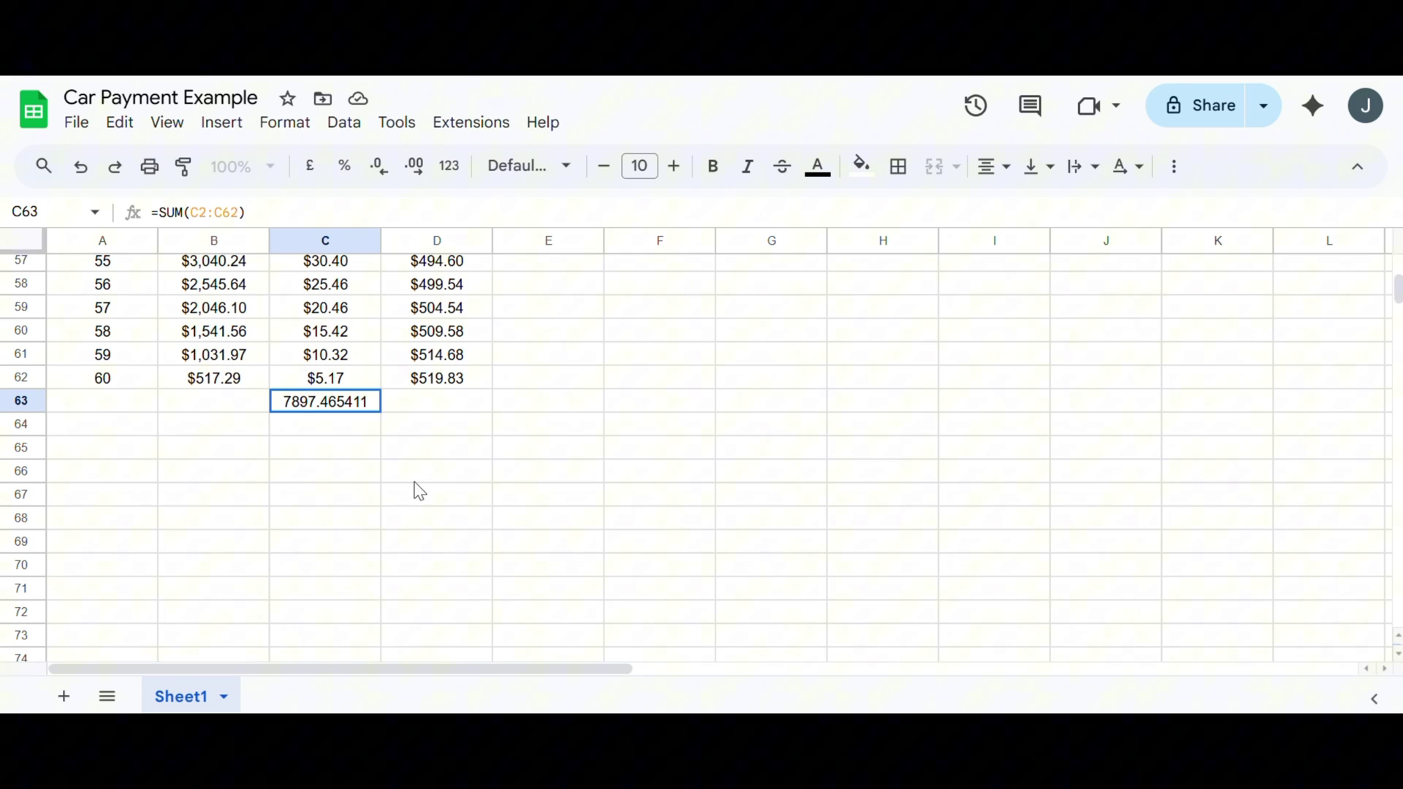
scroll(307, 423, "up", 2)
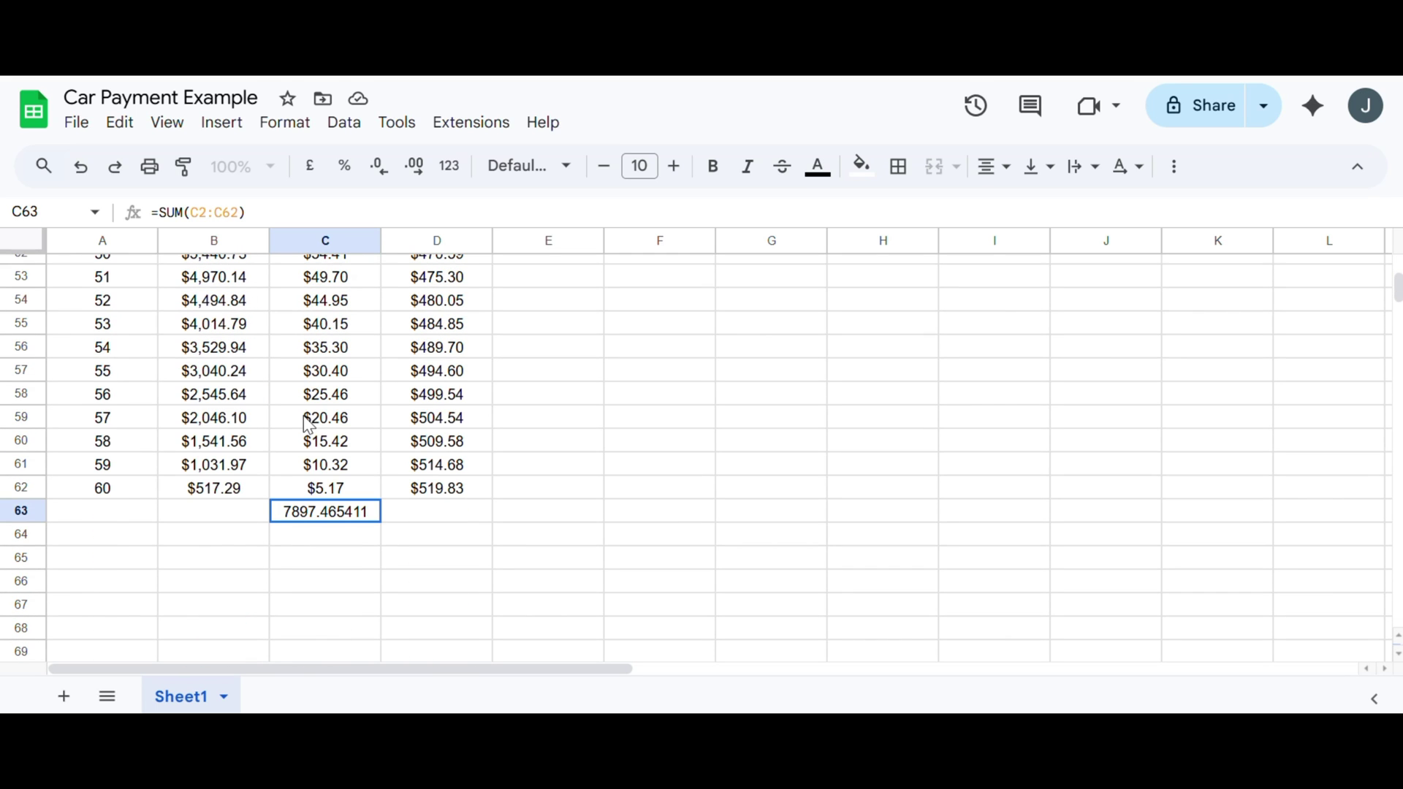
scroll(292, 365, "up", 17)
scroll(219, 362, "down", 11)
scroll(219, 362, "down", 5)
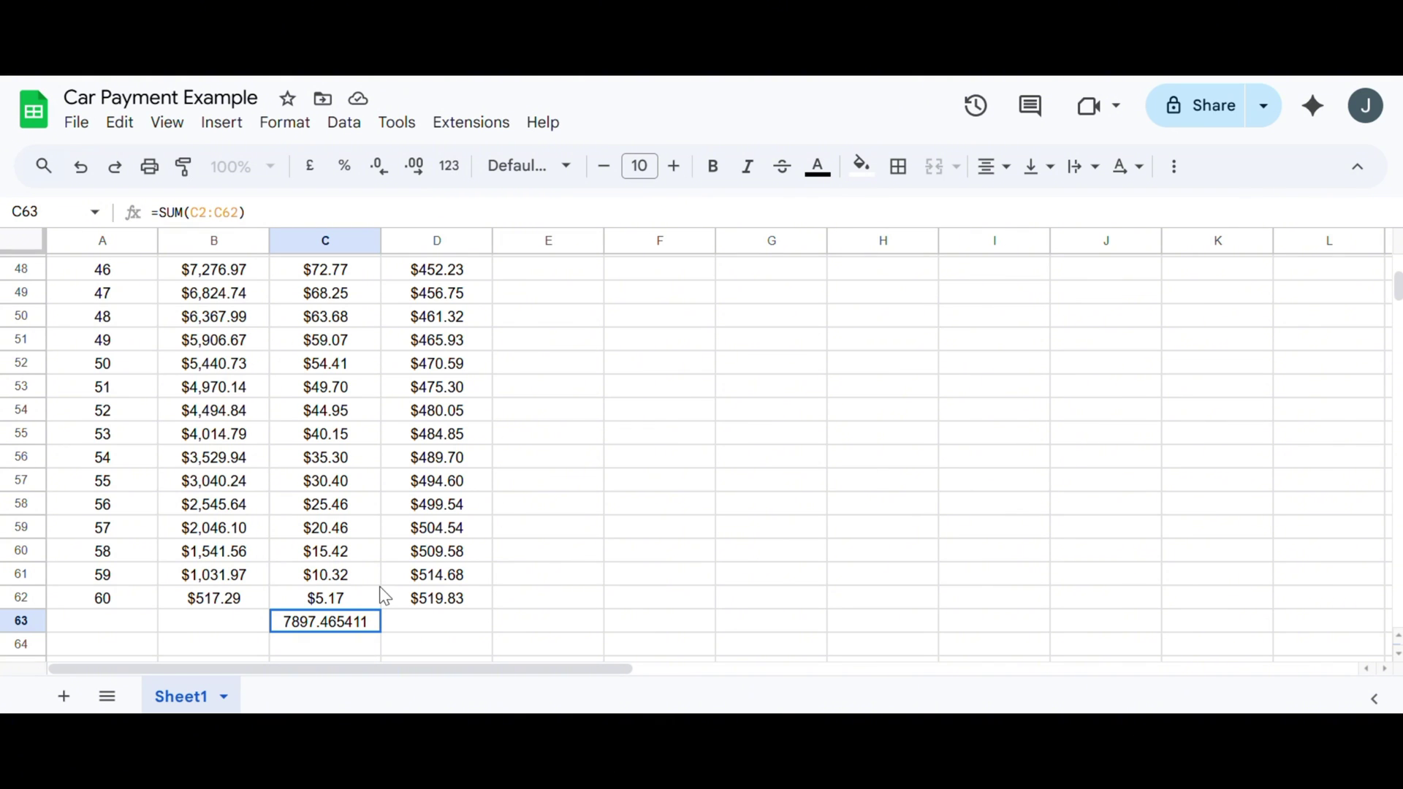
scroll(385, 592, "up", 15)
scroll(251, 291, "down", 15)
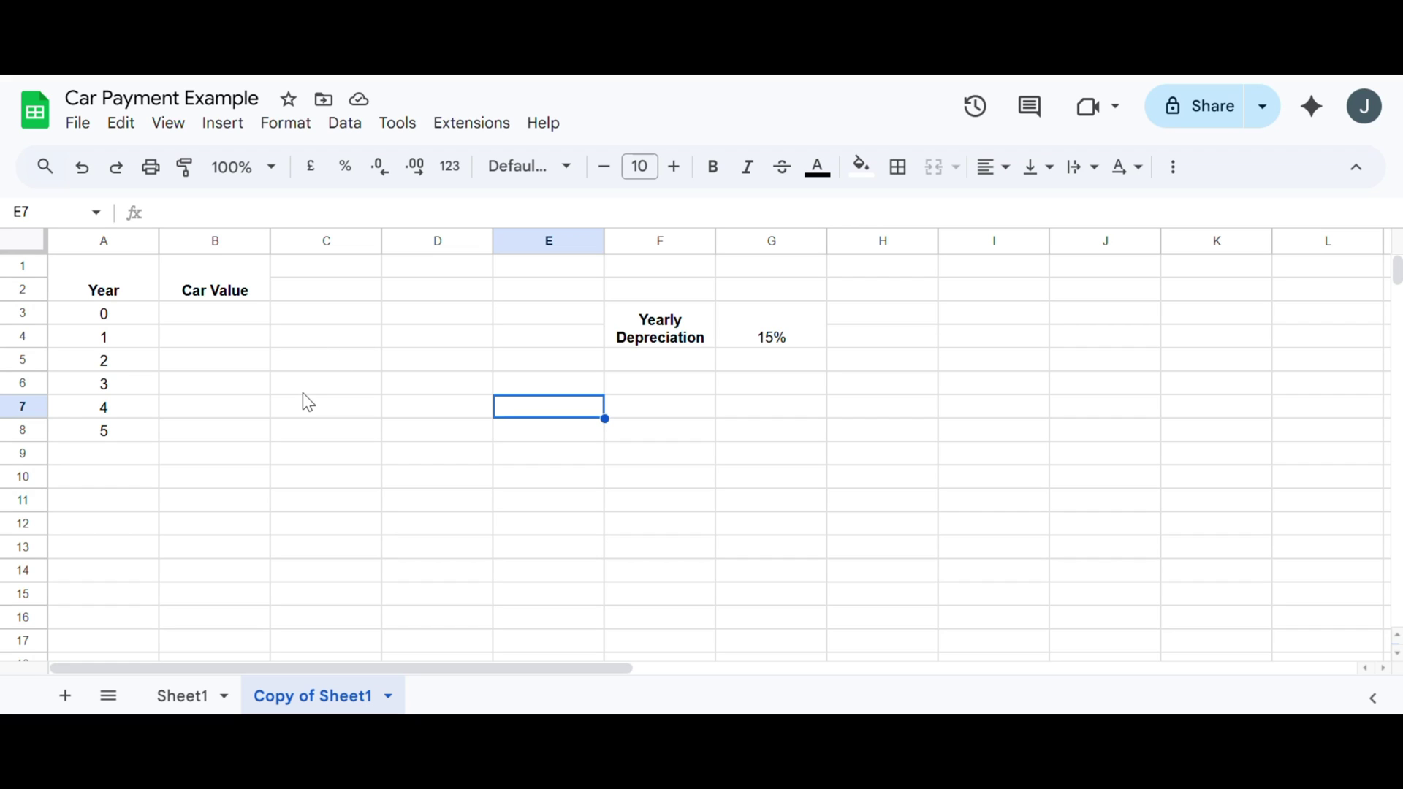
Enter 23600 as the year 0 car value in B3.
left_click(238, 319)
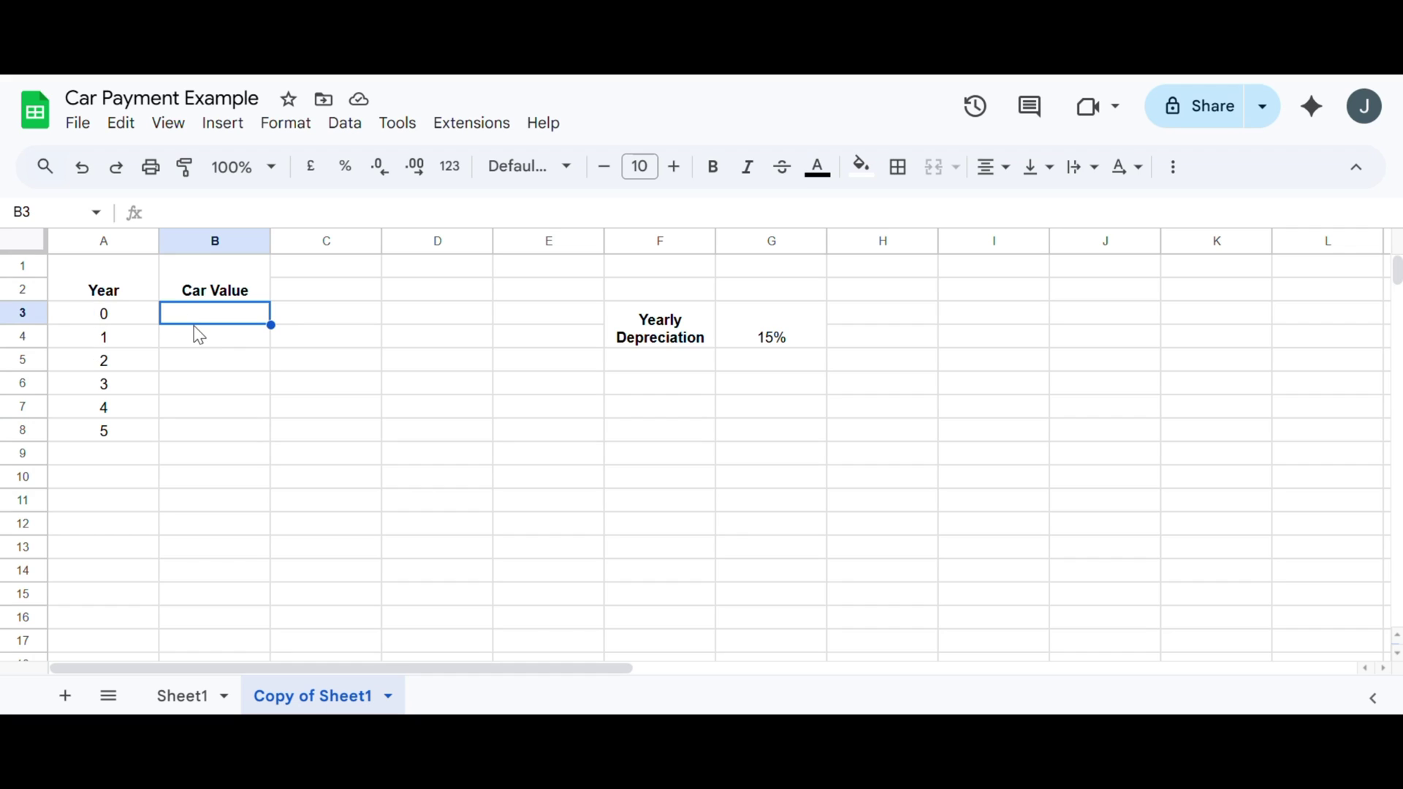
type("2")
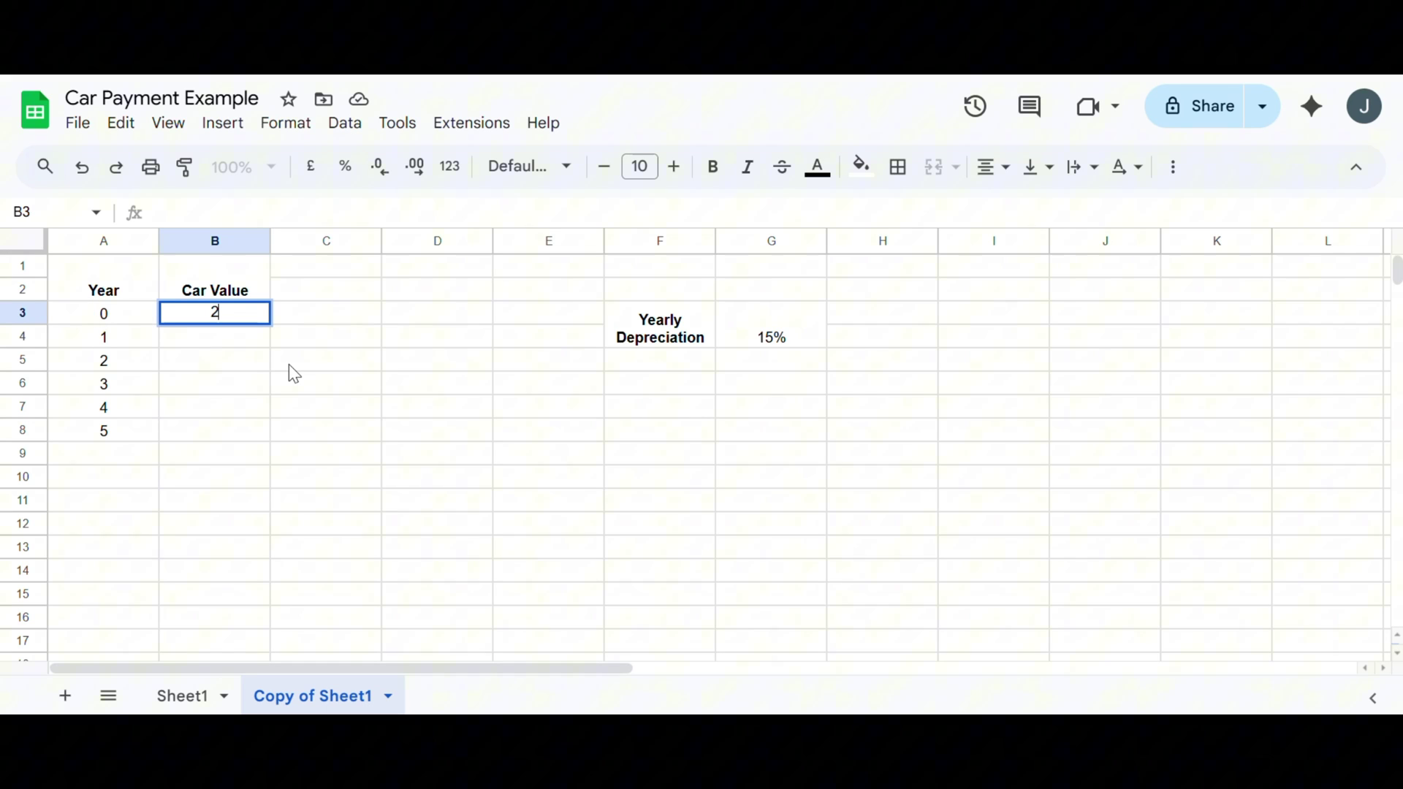
type("3600")
key("ctrl+Return")
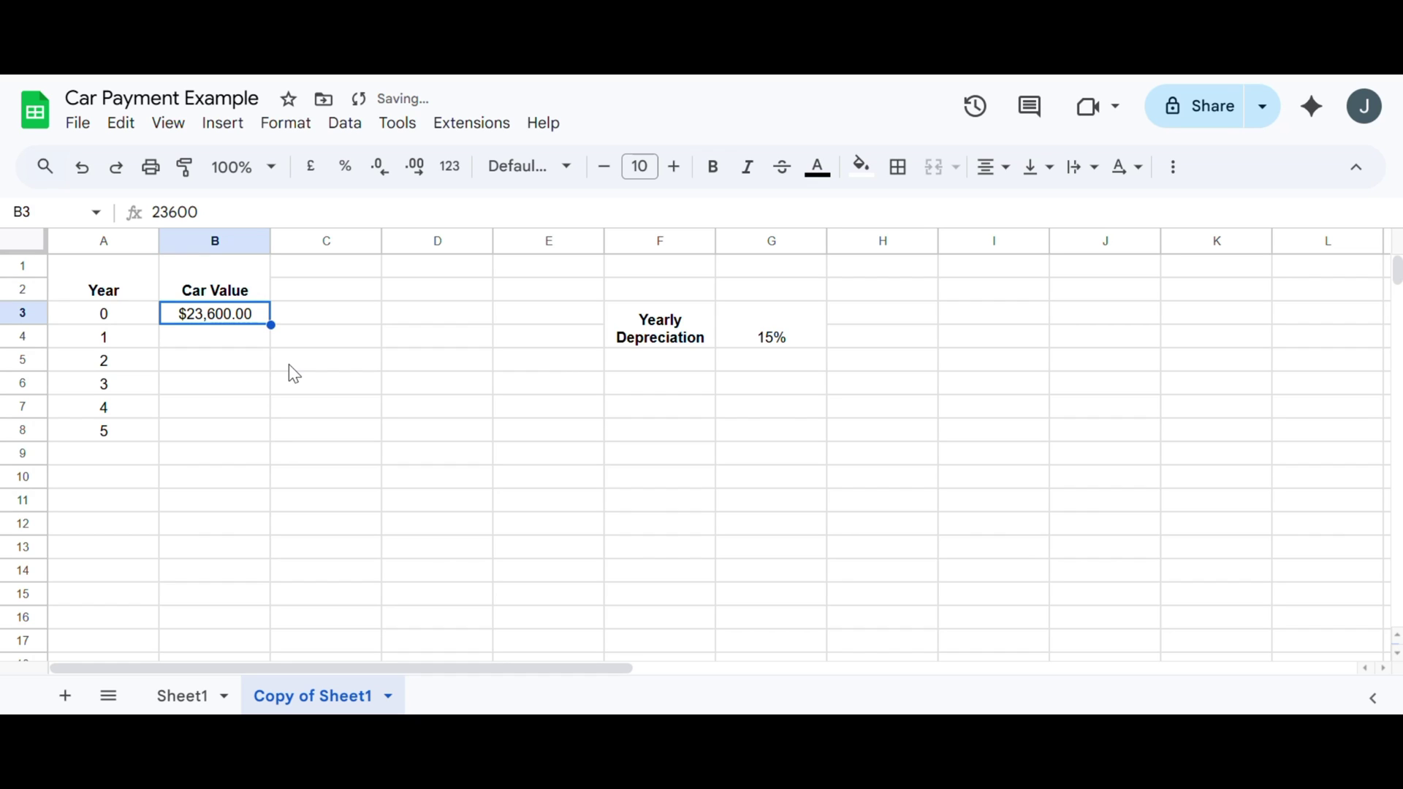
key("Down")
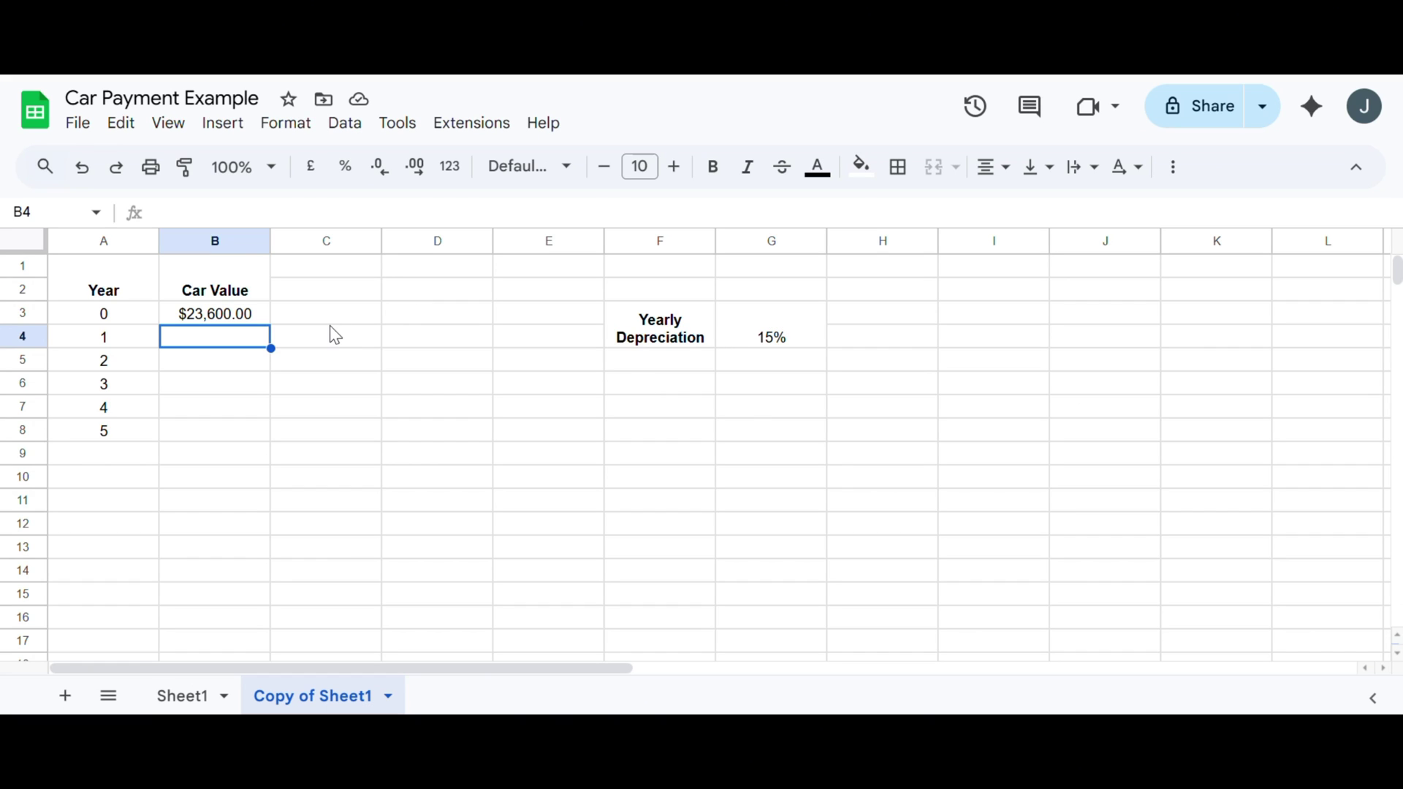
Set year 1's car value to =B3*(1-G3), 15% below year 0 ($20,060.00).
type("=")
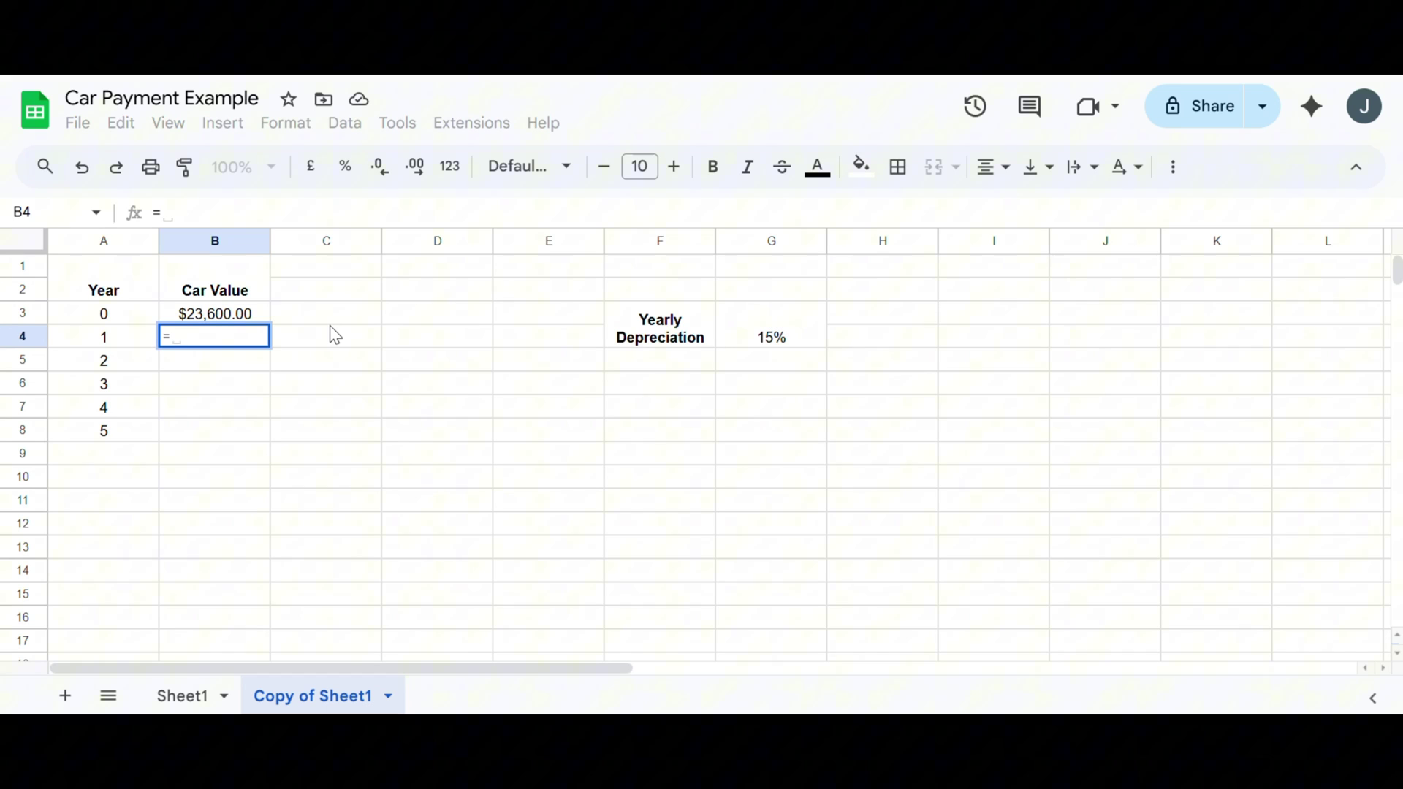
left_click(229, 316)
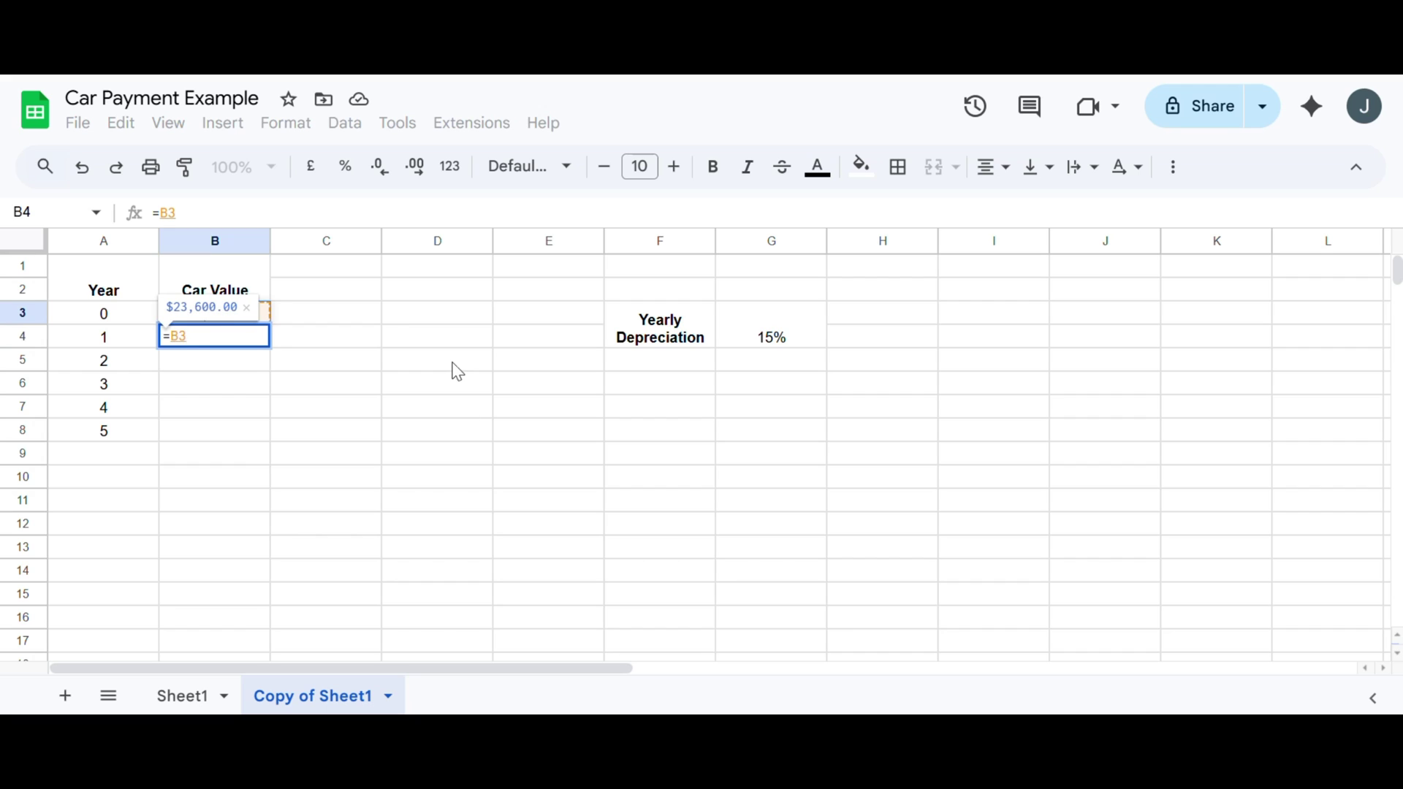
type("*(")
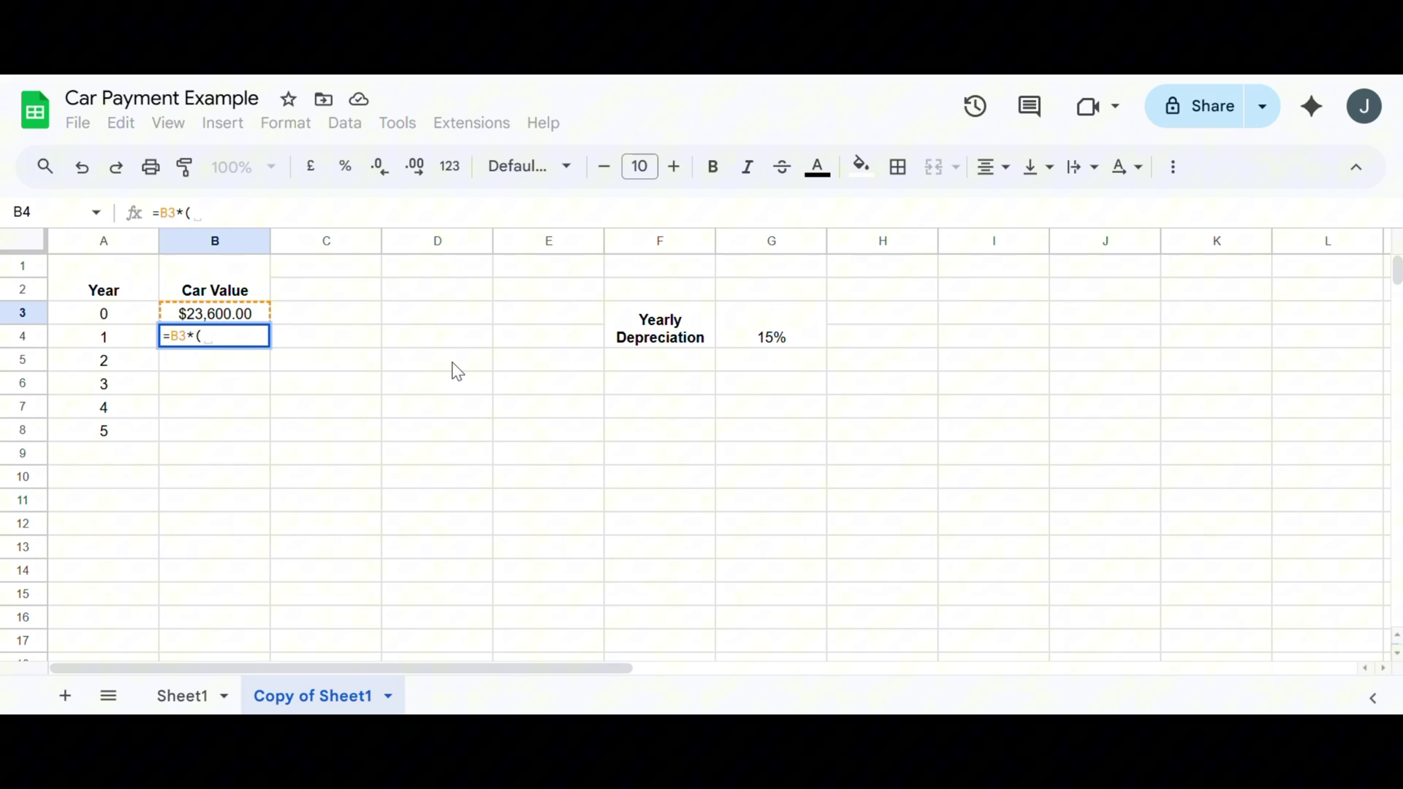
left_click(748, 334)
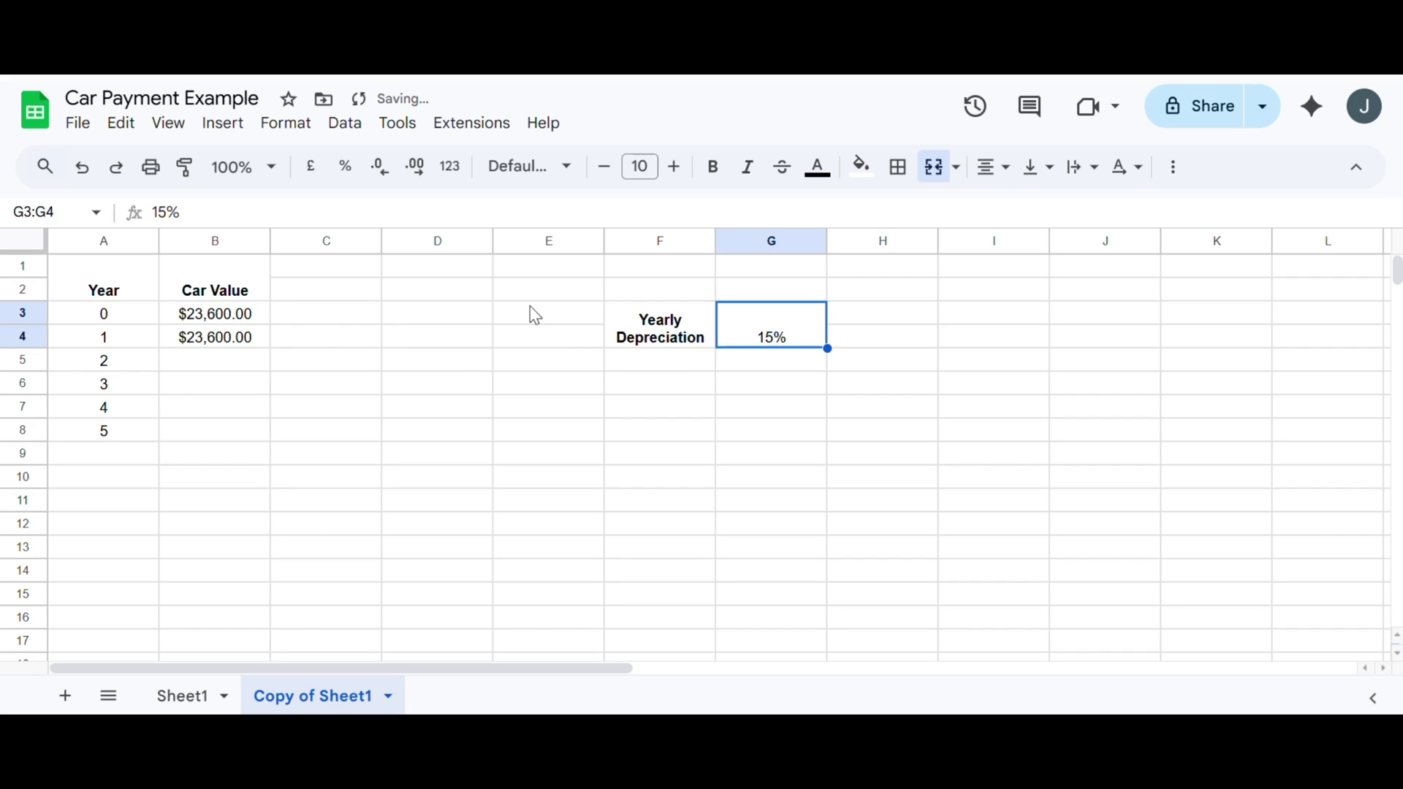
left_click(229, 348)
left_click(232, 212)
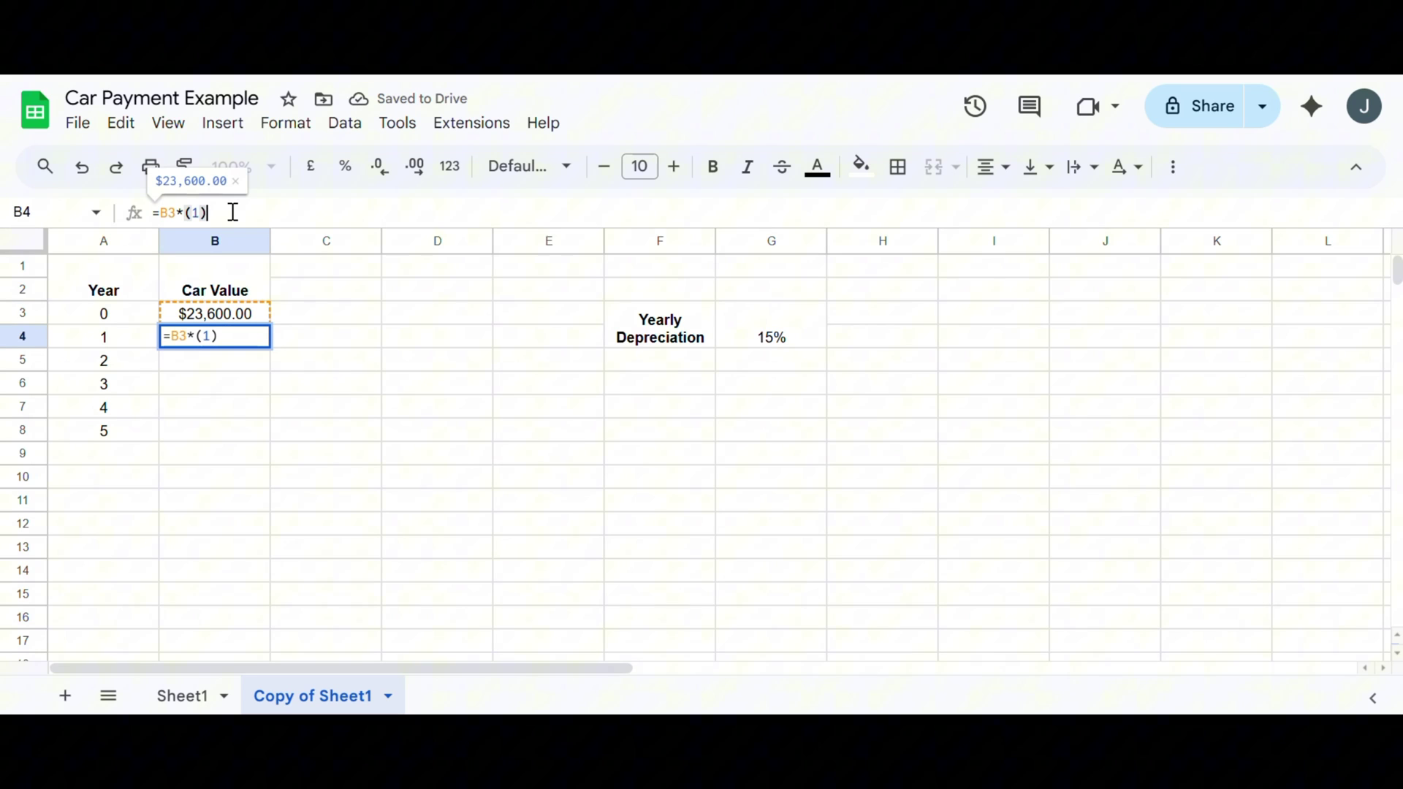
key("Left")
type("-")
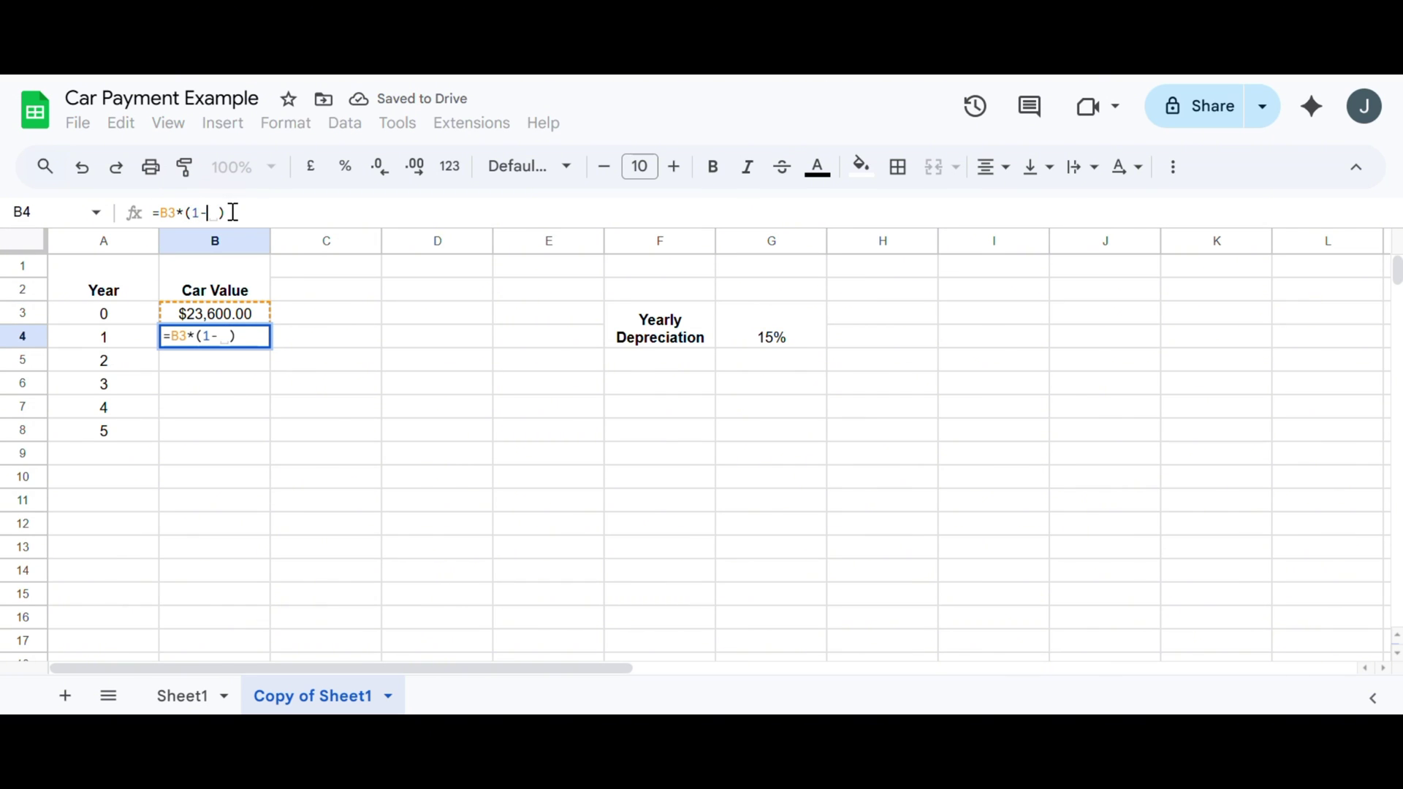
left_click(804, 334)
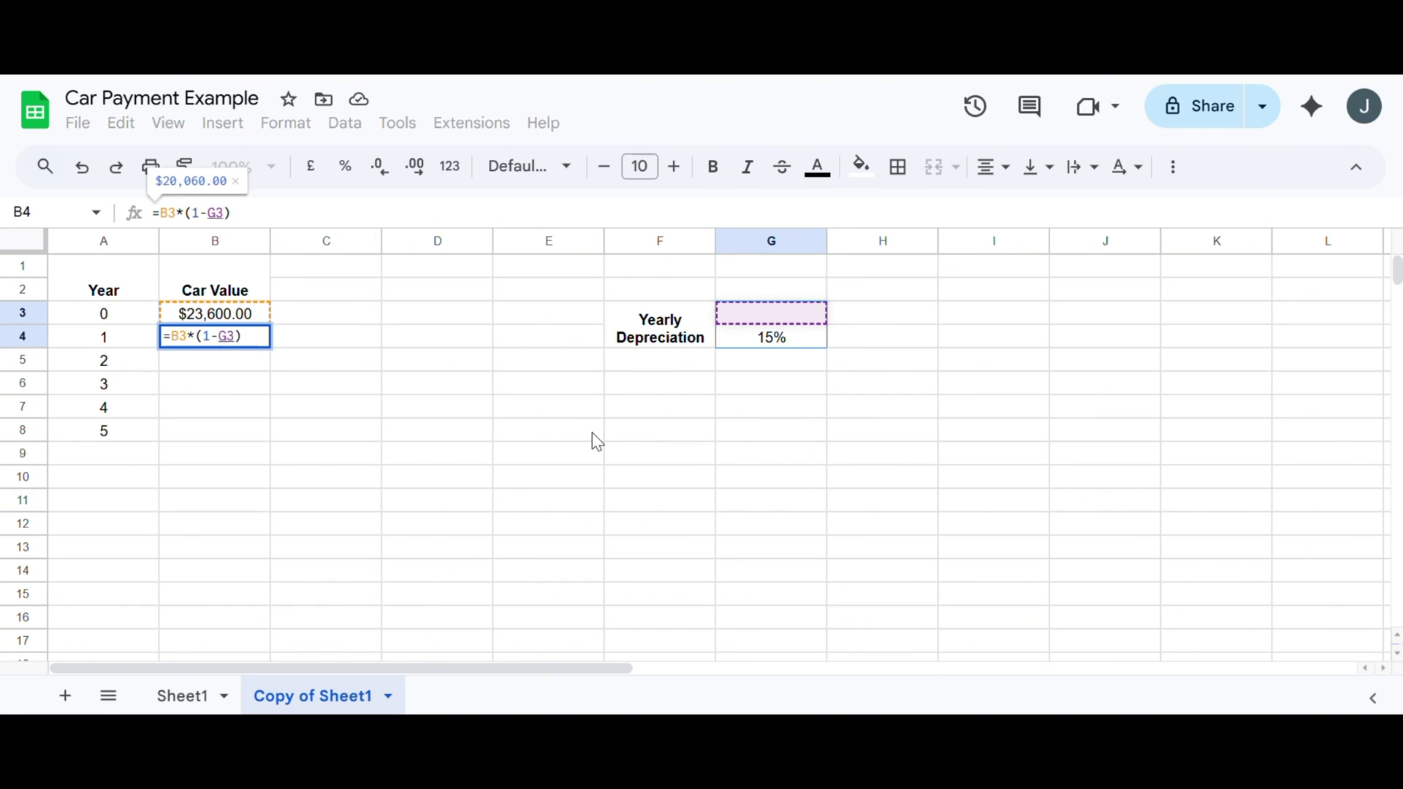
key("Return")
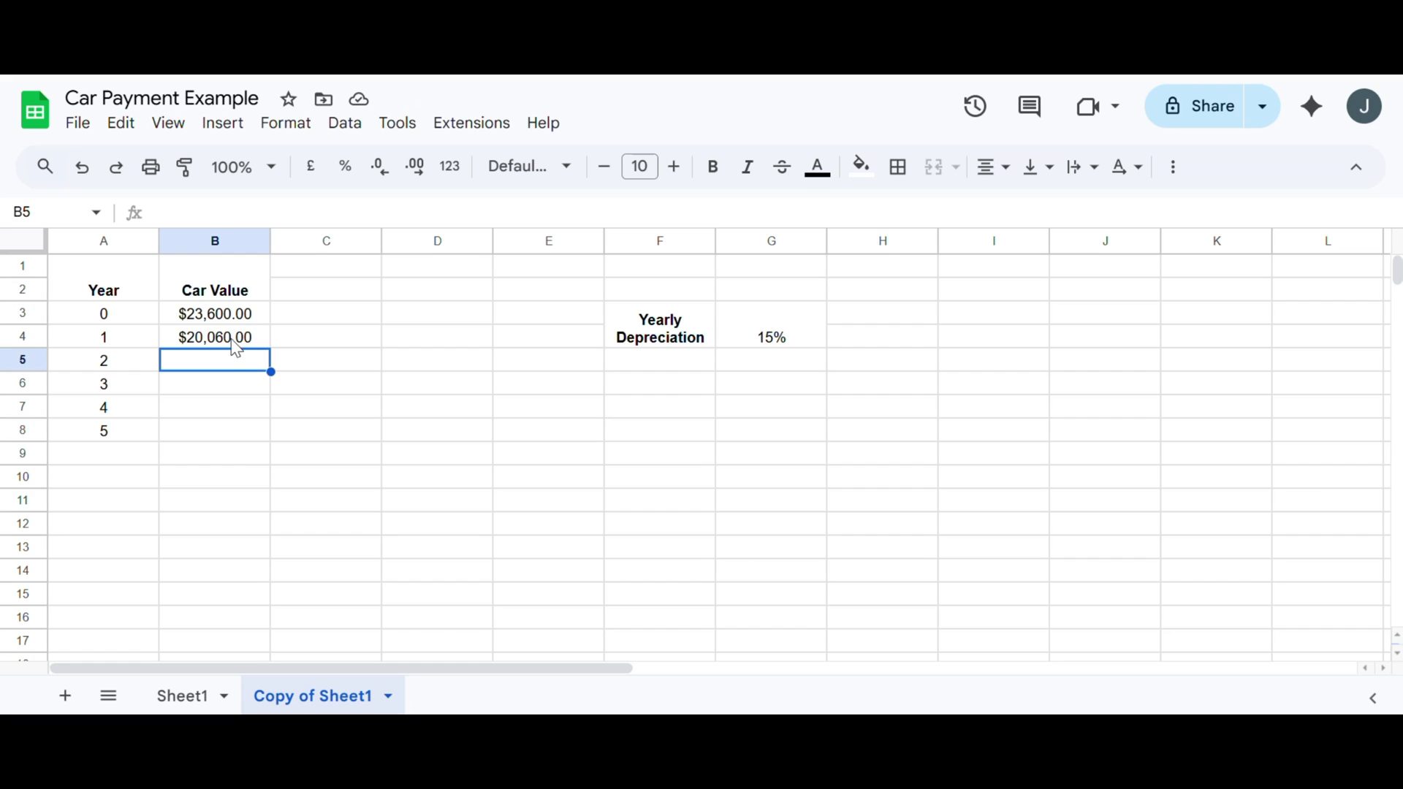
Copy the year 1 formula down to year 2 and compare the two formulas.
left_click(239, 339)
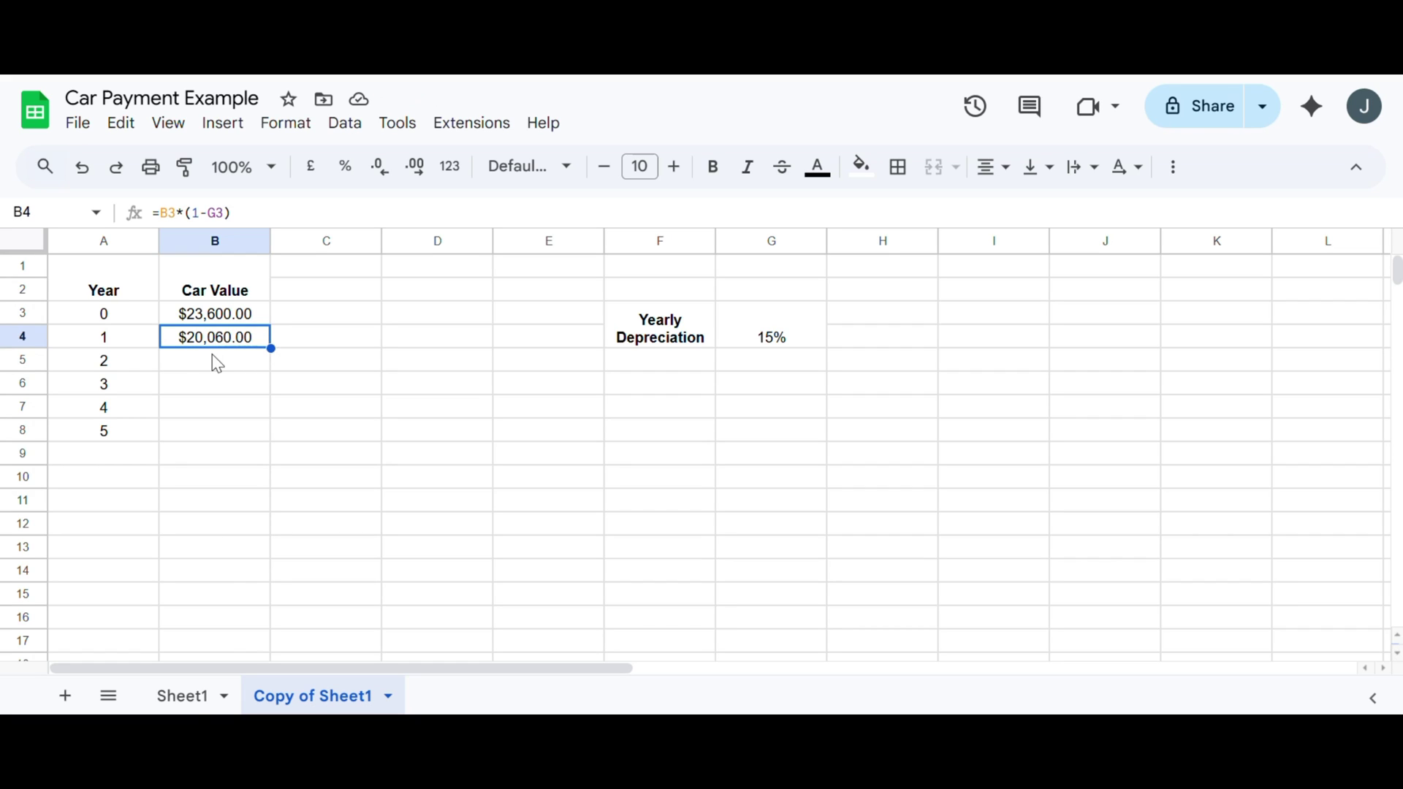
left_click_drag(270, 349, 269, 364)
left_click(233, 341)
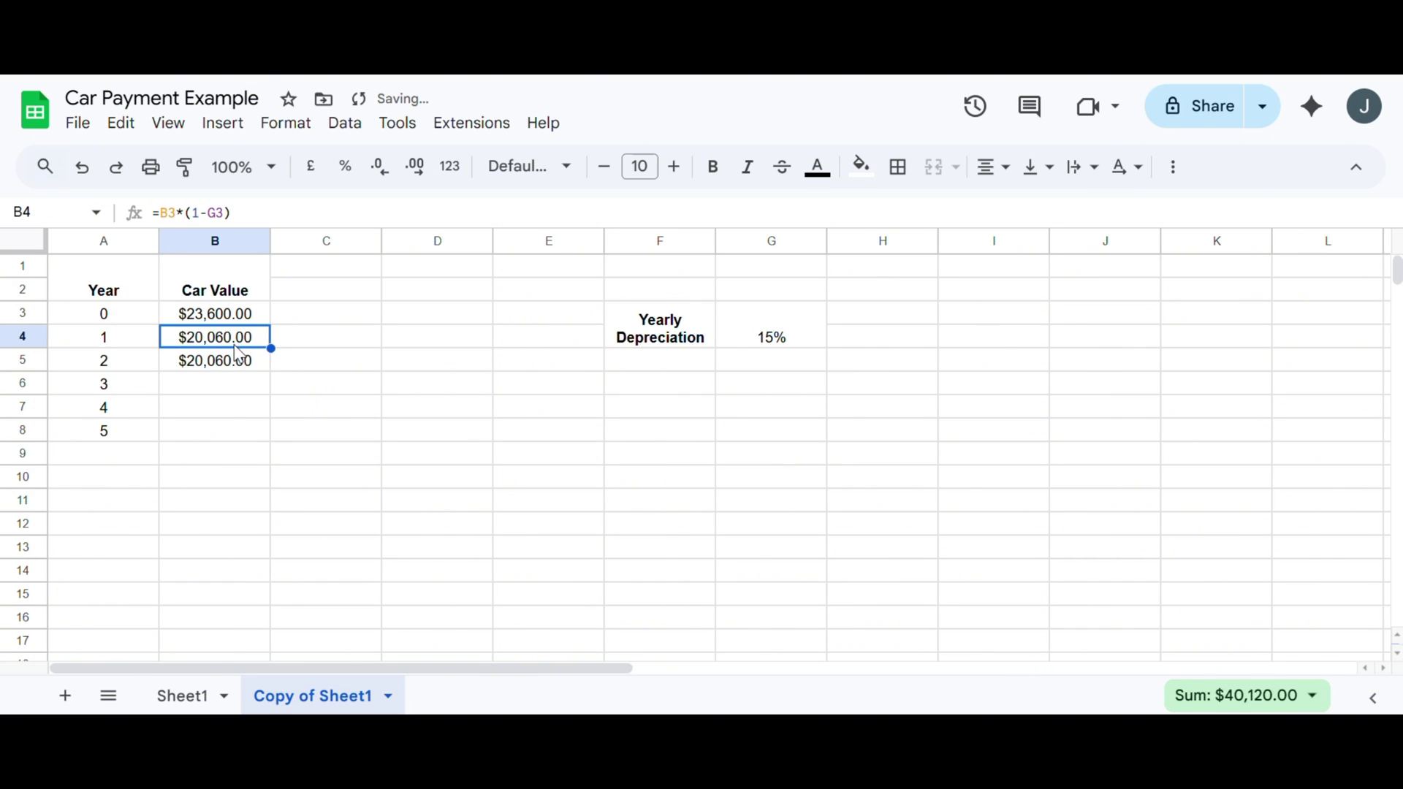
left_click(230, 355)
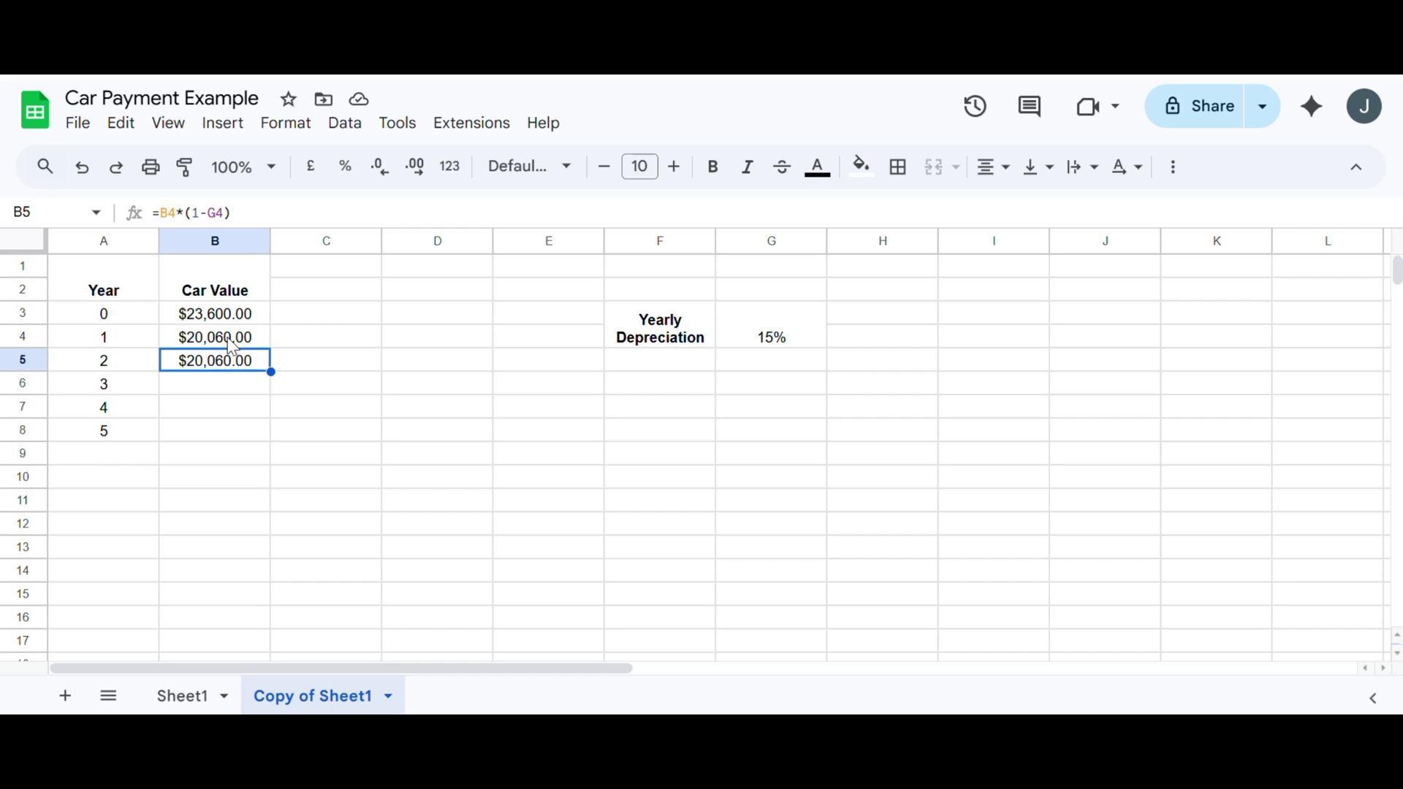
left_click(227, 336)
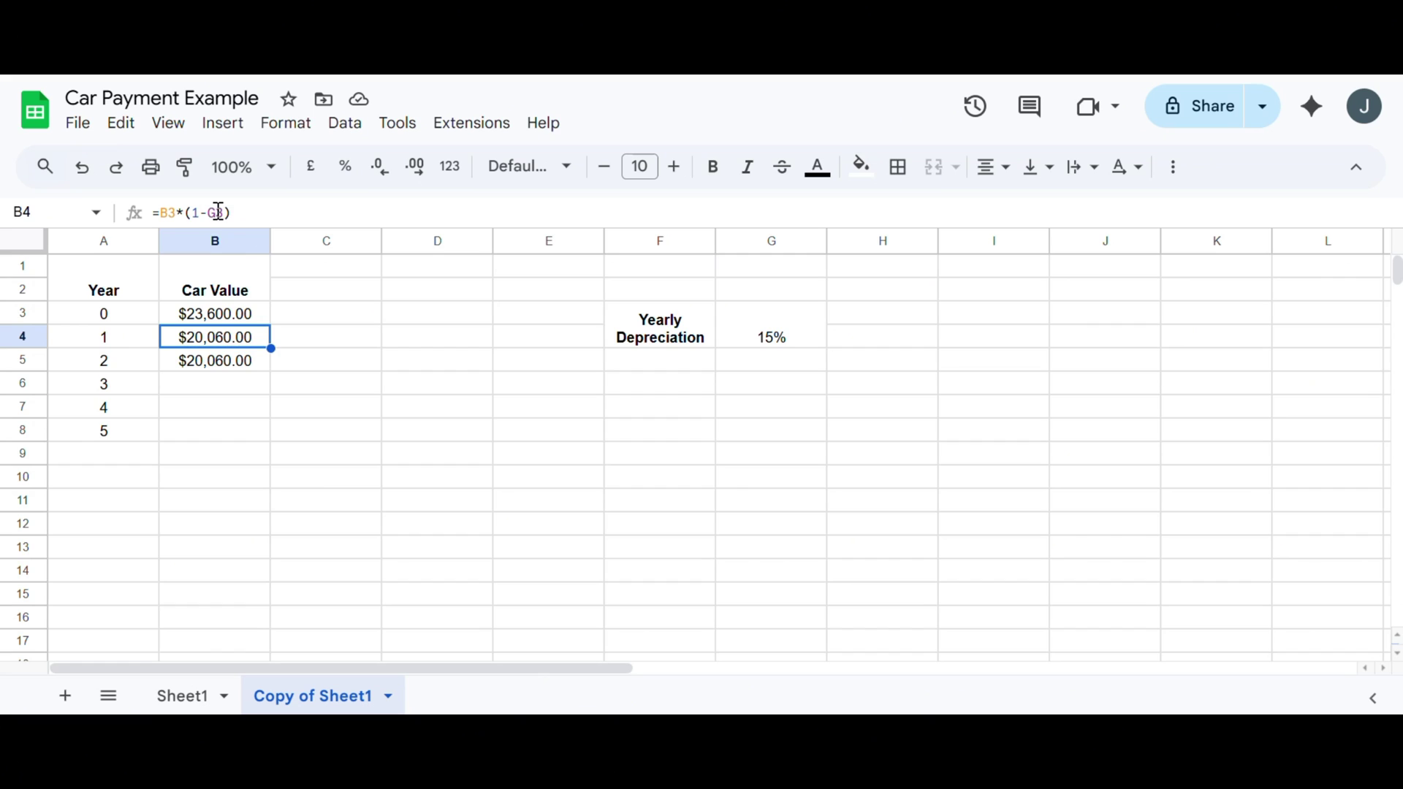
Fix year 2's formula to use the absolute 15% rate ($G$4) and fill through year 5.
left_click(235, 360)
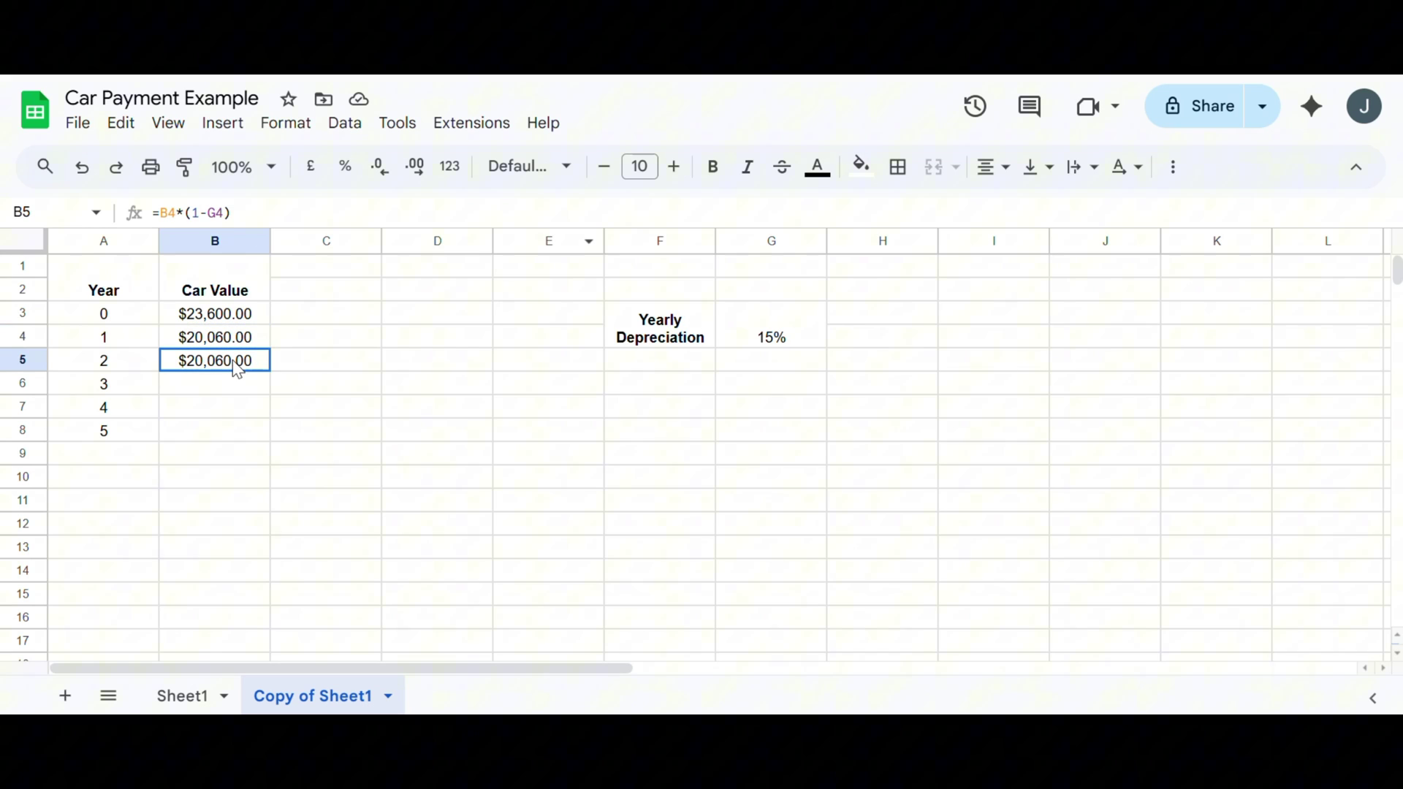
left_click(249, 214)
key("Left")
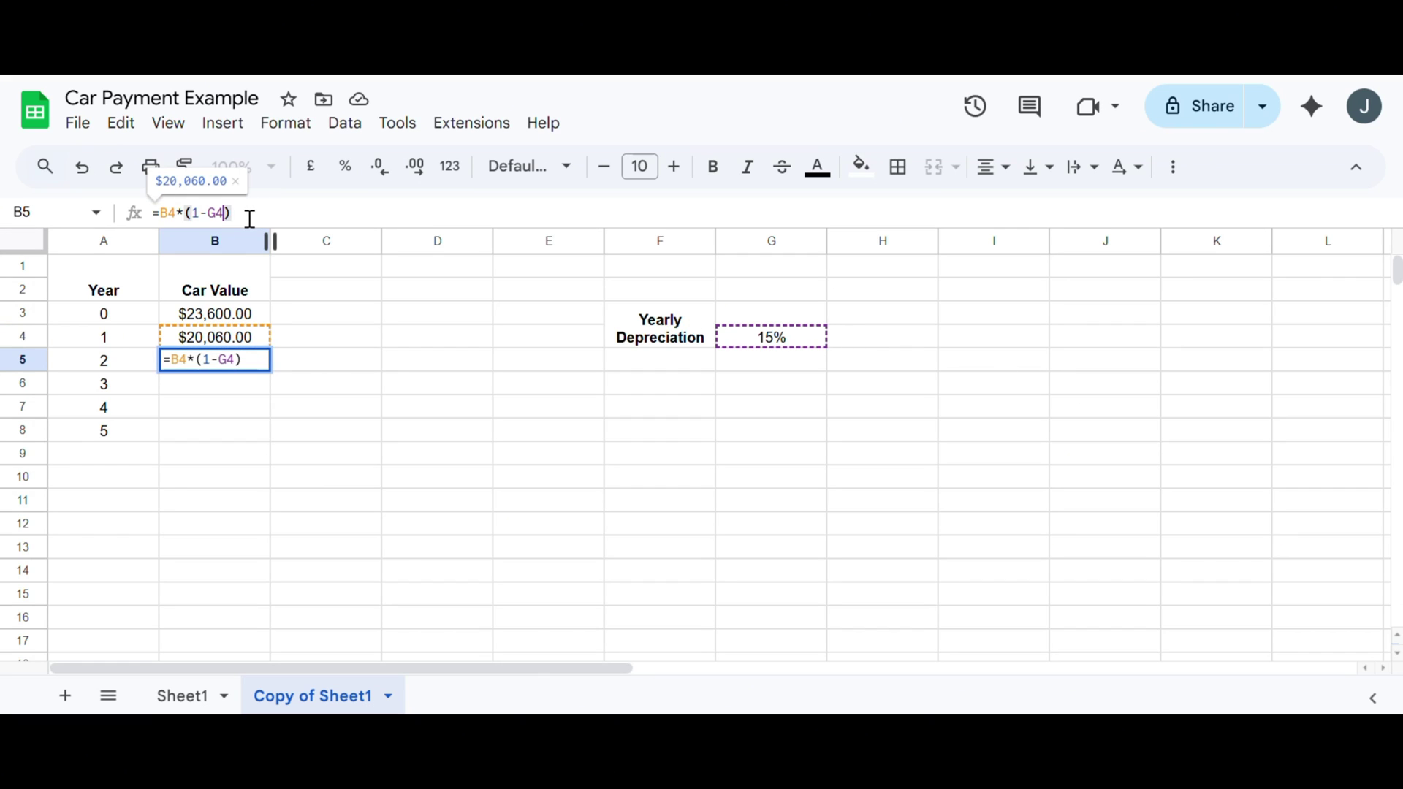
key("BackSpace")
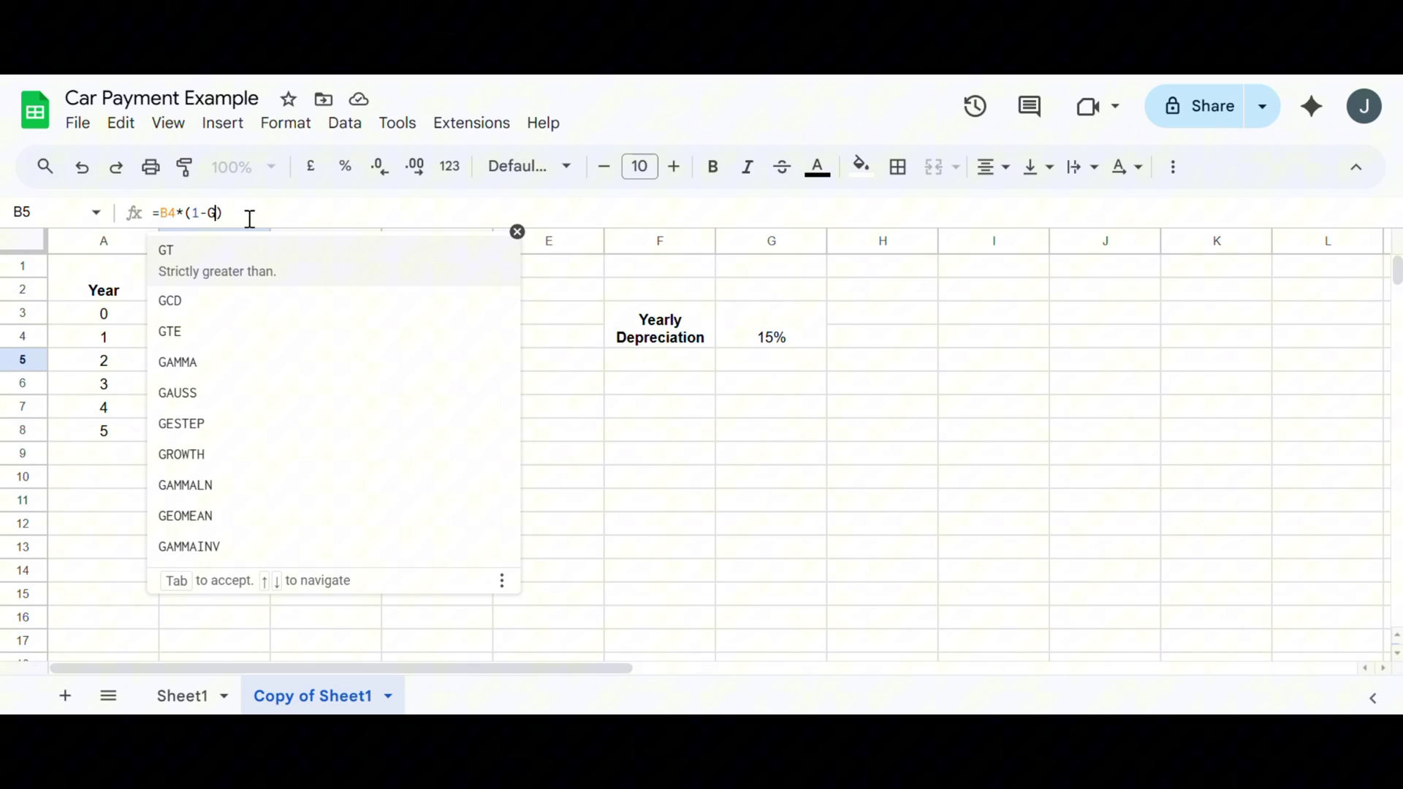
key("BackSpace")
type("G4")
key("F4")
key("Return")
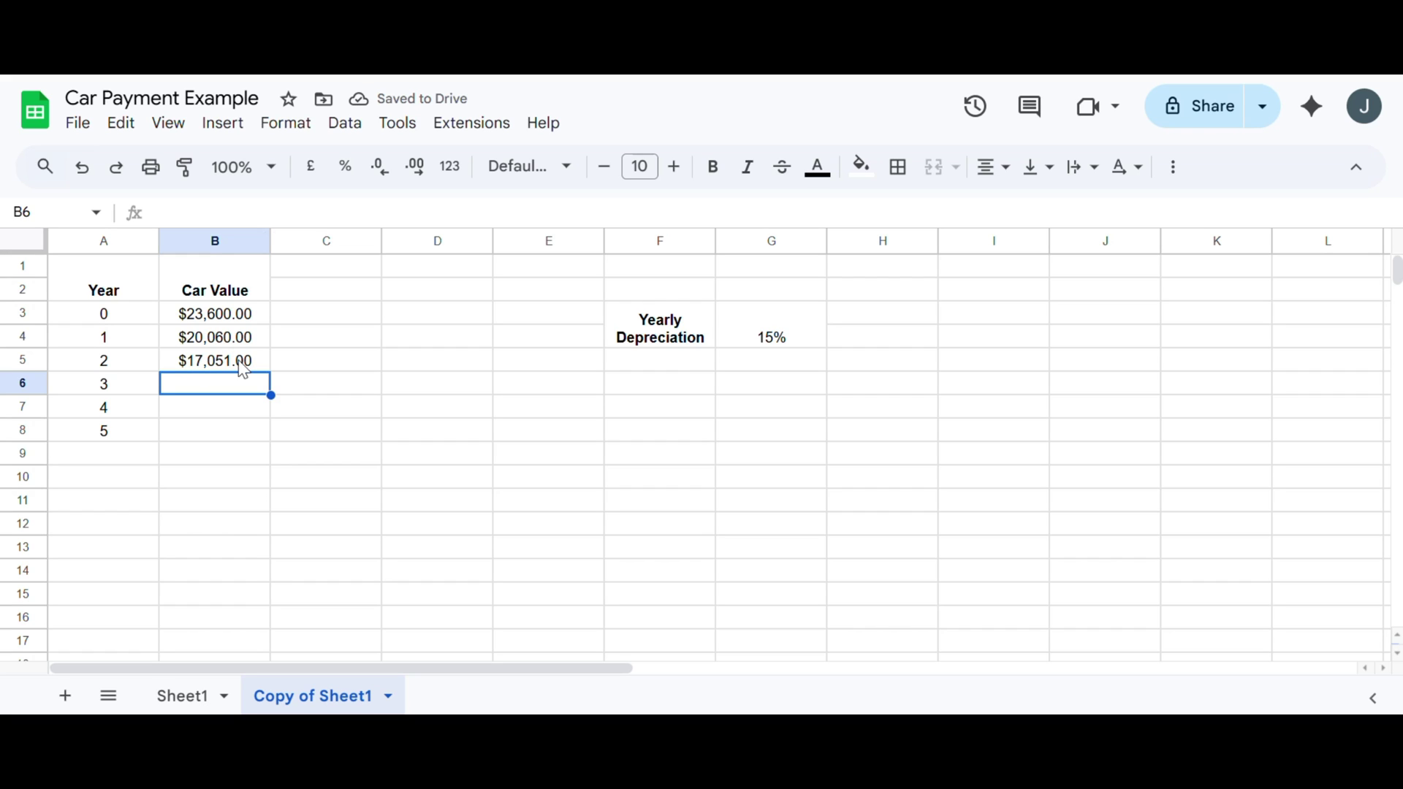
left_click(228, 366)
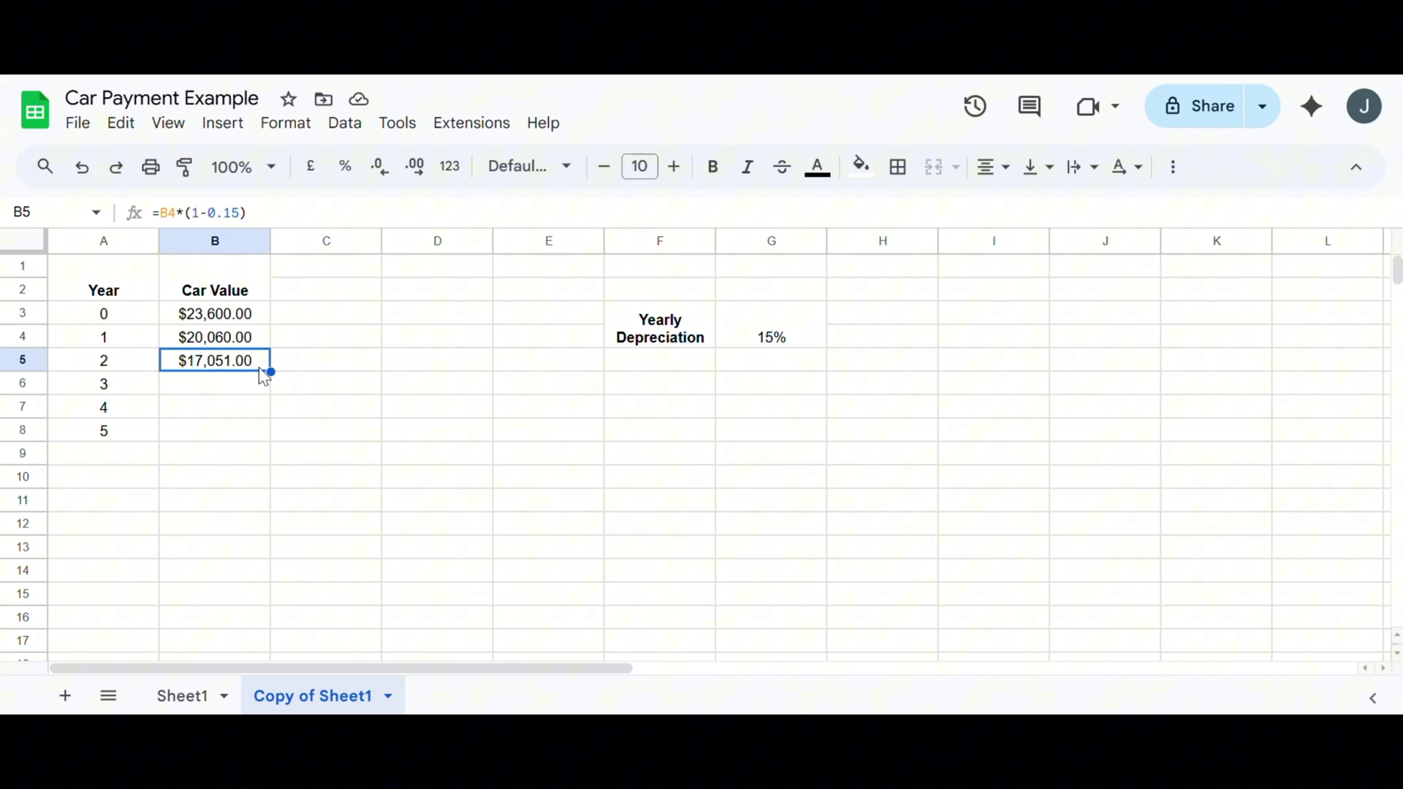
left_click_drag(271, 372, 299, 437)
Review the year 1 depreciation formula, then return to Sheet1's loan amortization table.
left_click(357, 489)
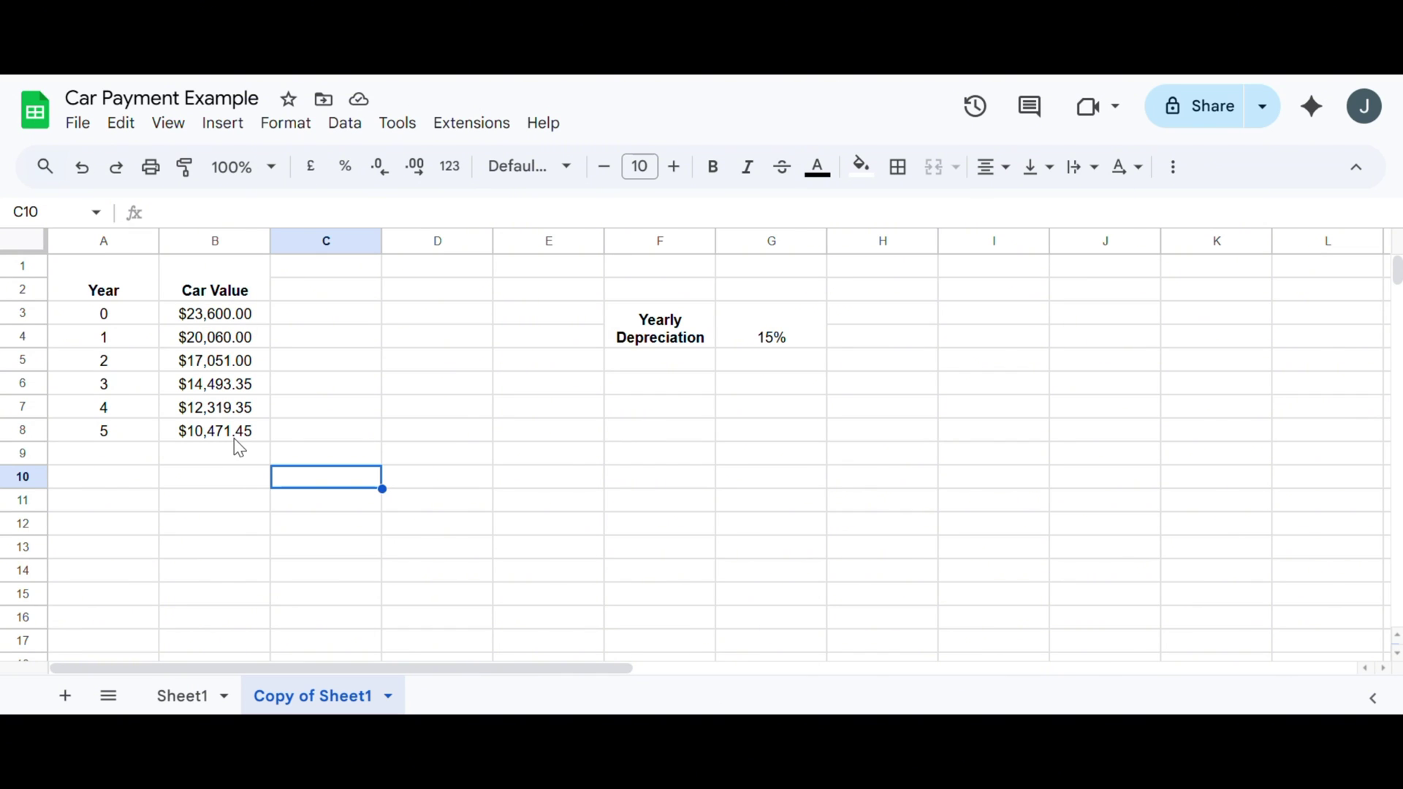
left_click(214, 337)
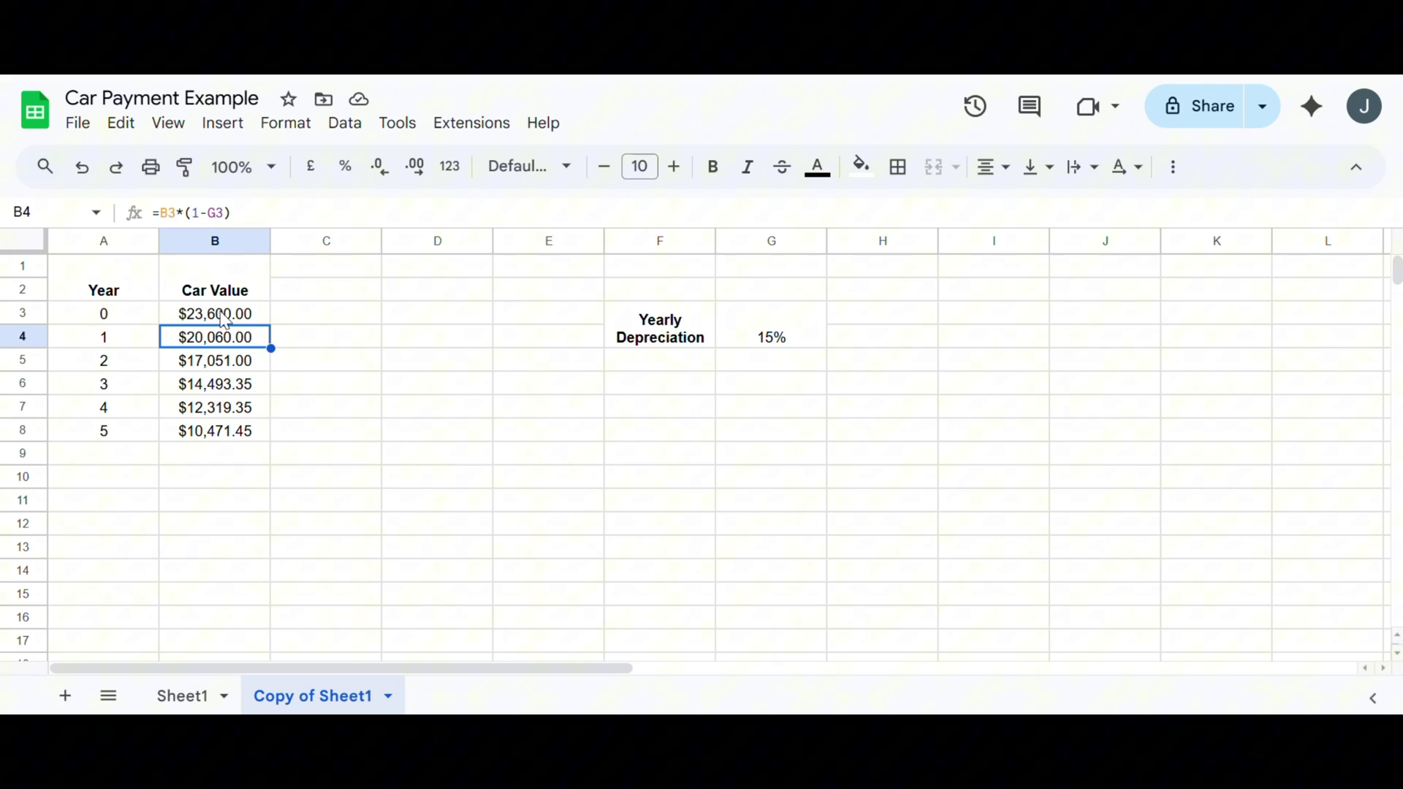
left_click(199, 701)
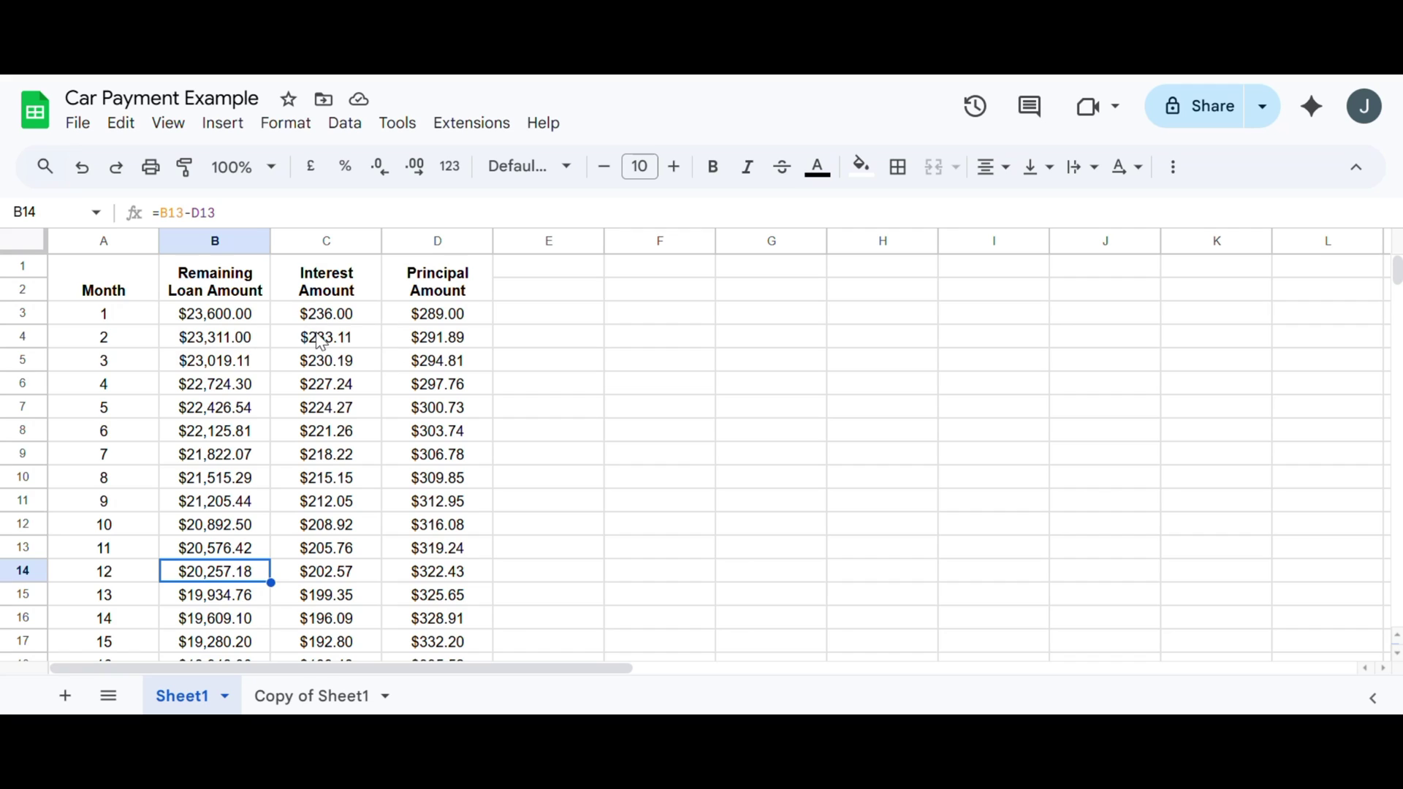
left_click(349, 309)
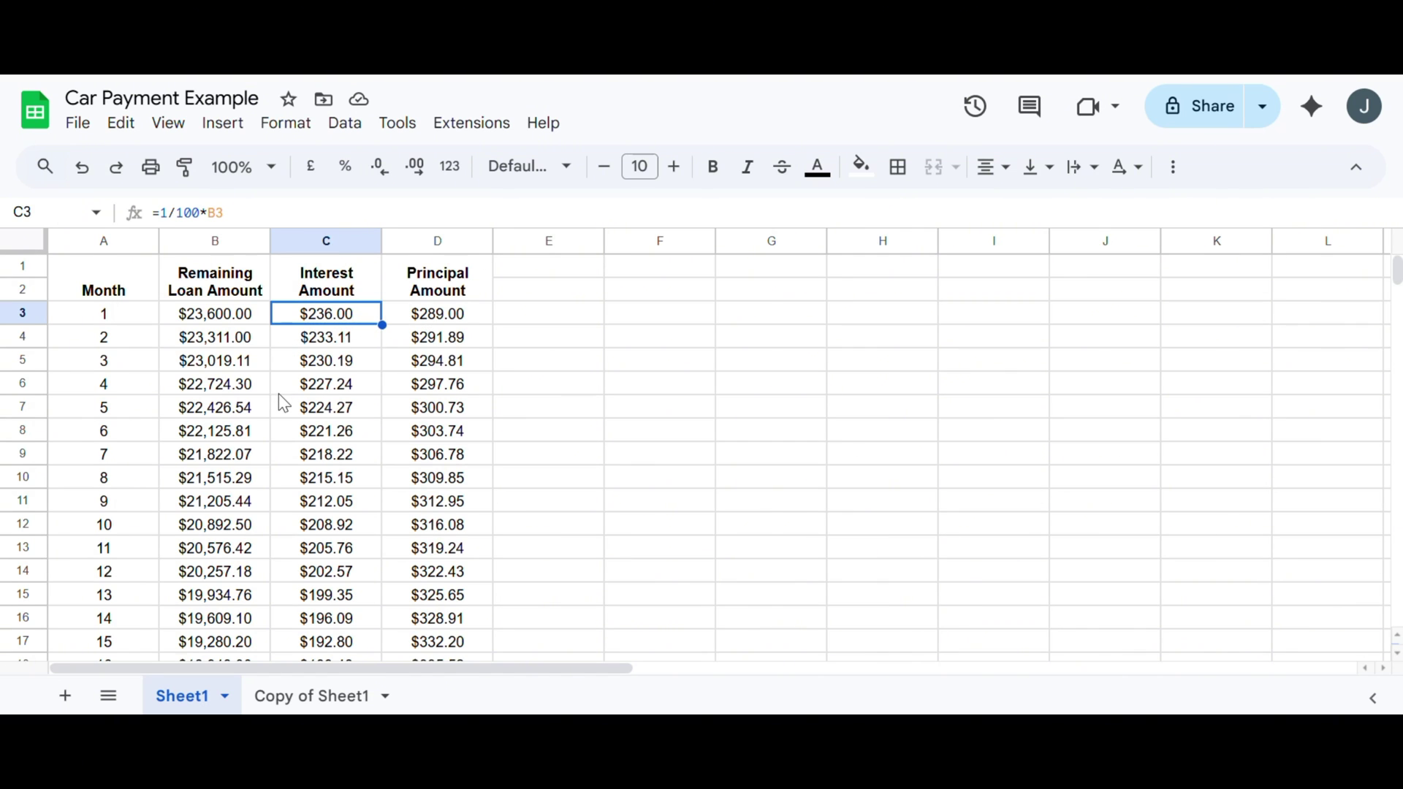
scroll(282, 365, "down", 3)
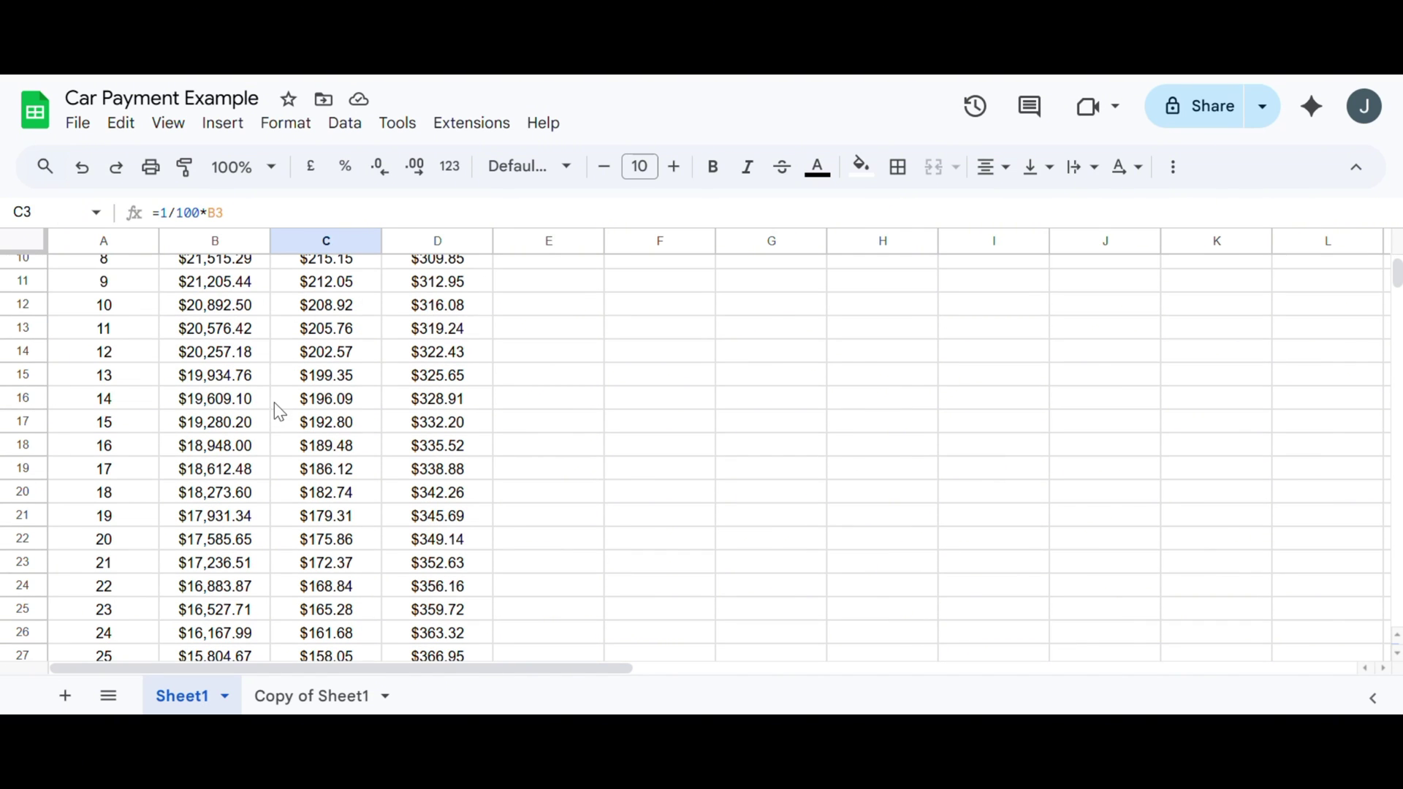
left_click(217, 638)
scroll(132, 614, "up", 3)
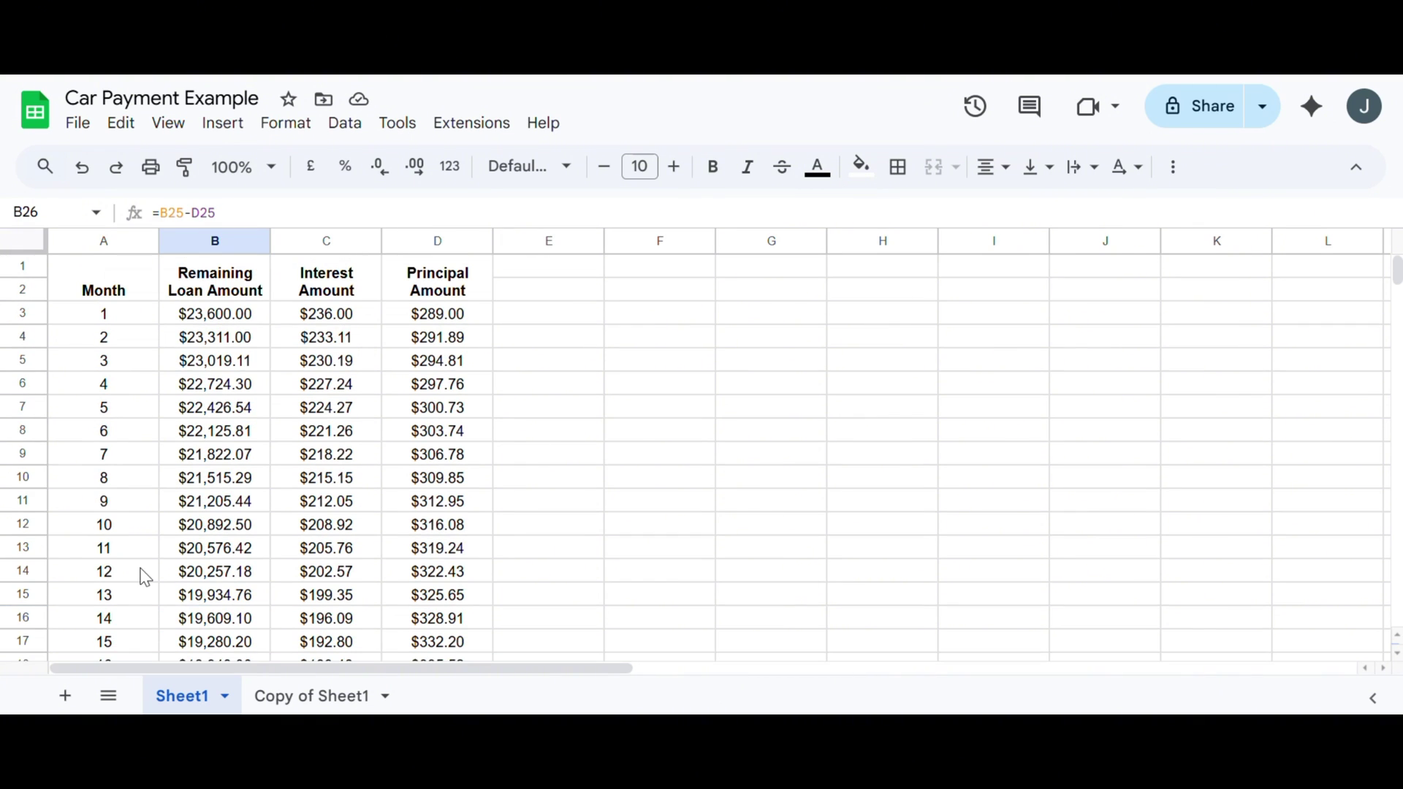
scroll(234, 292, "down", 2)
scroll(242, 298, "down", 3)
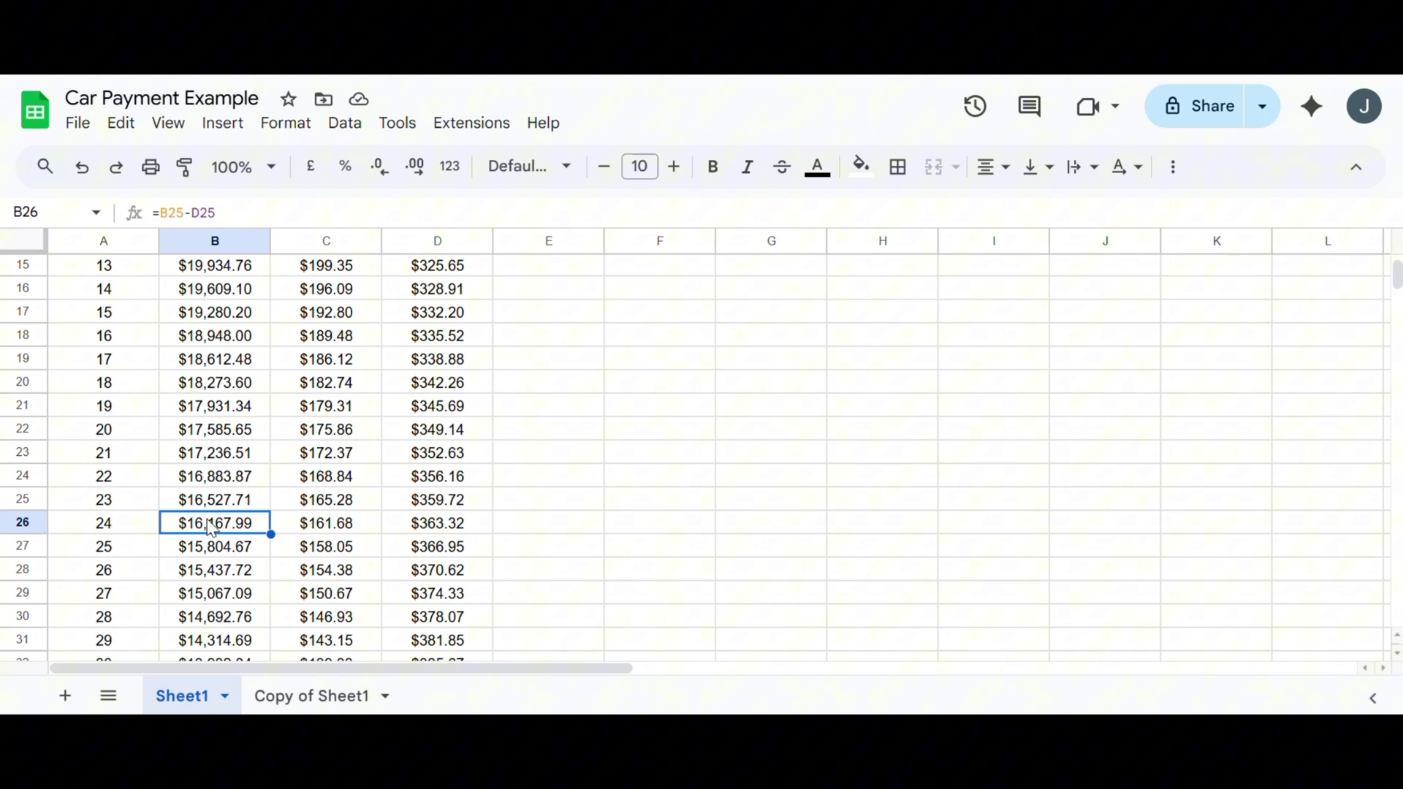
left_click(297, 695)
left_click(188, 365)
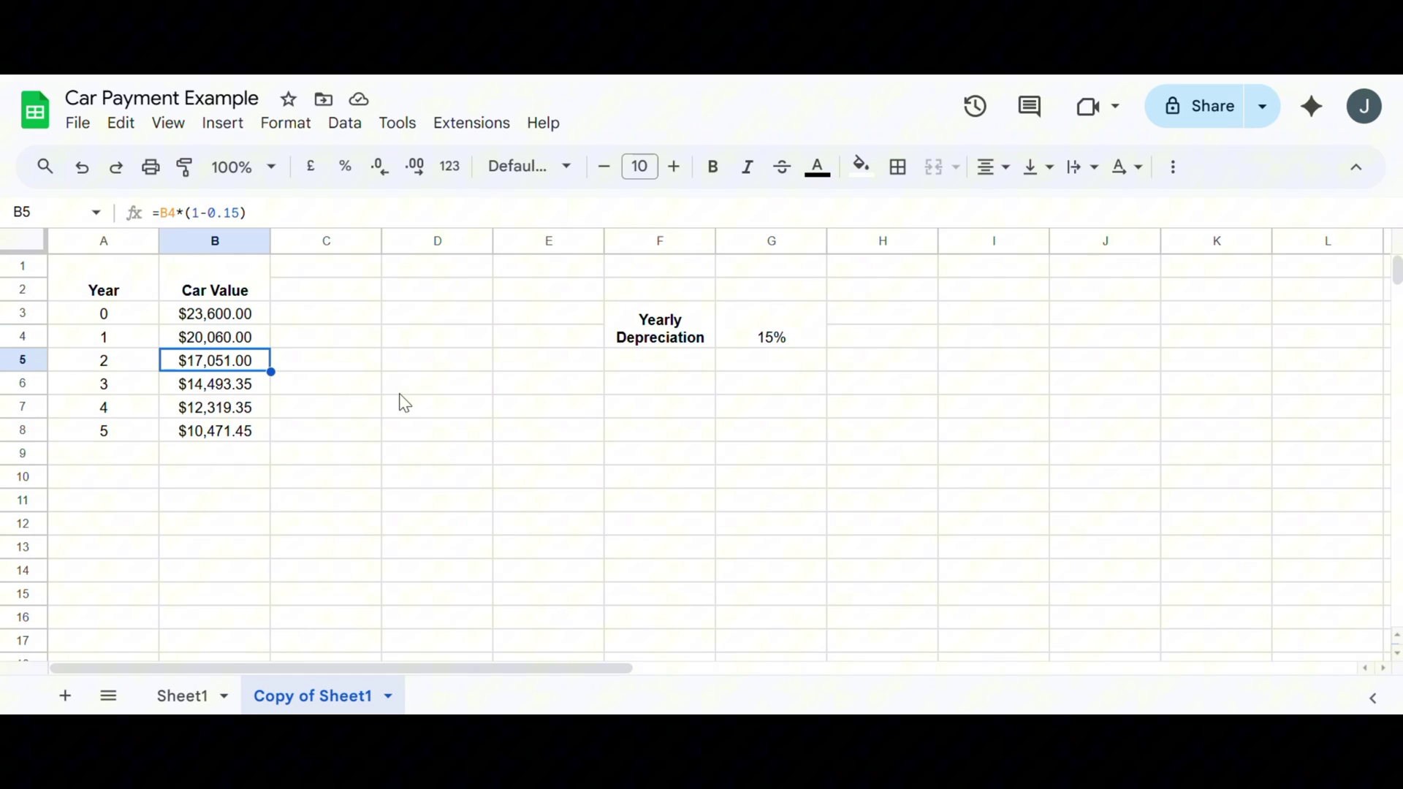
left_click(188, 696)
scroll(224, 377, "up", 3)
scroll(224, 376, "down", 5)
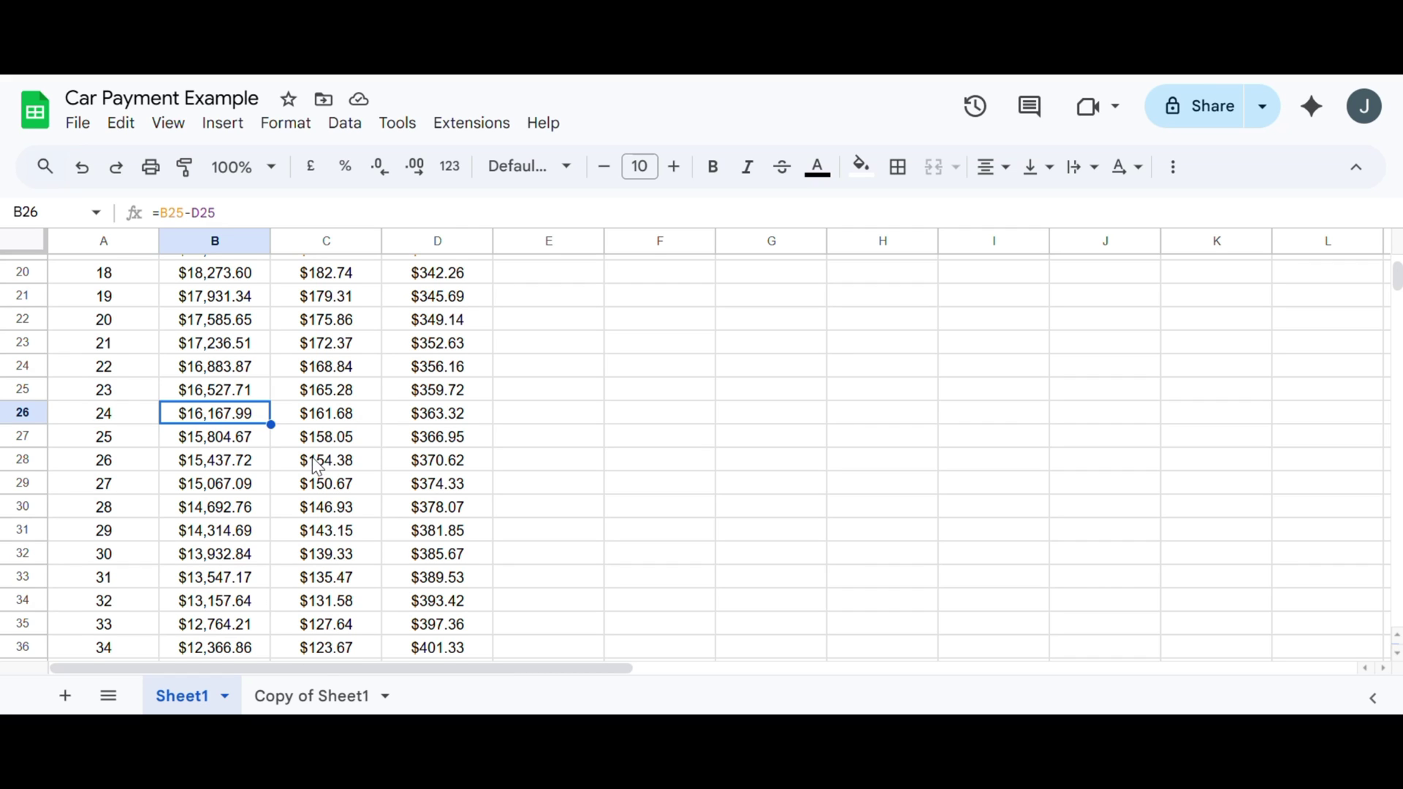
scroll(316, 466, "up", 7)
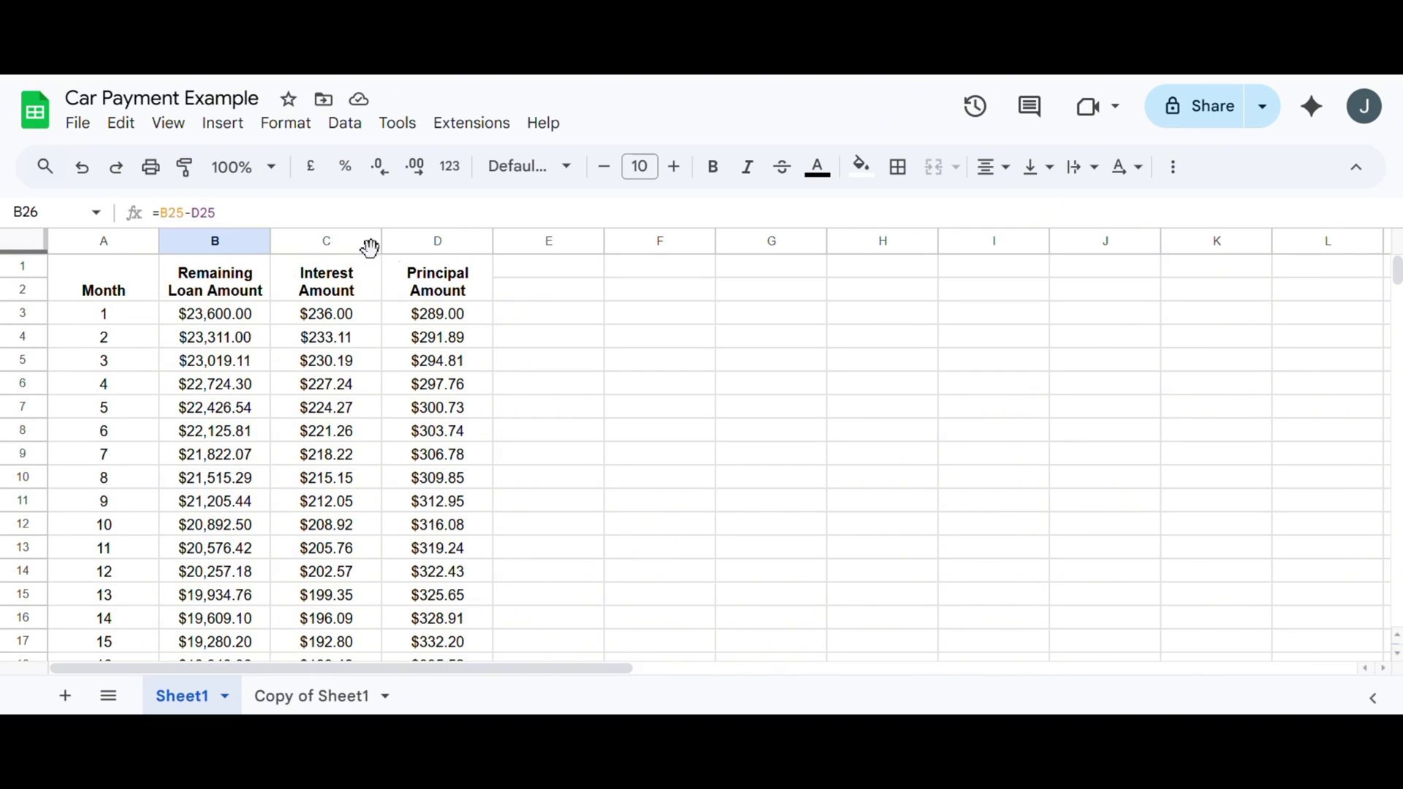
scroll(439, 321, "down", 5)
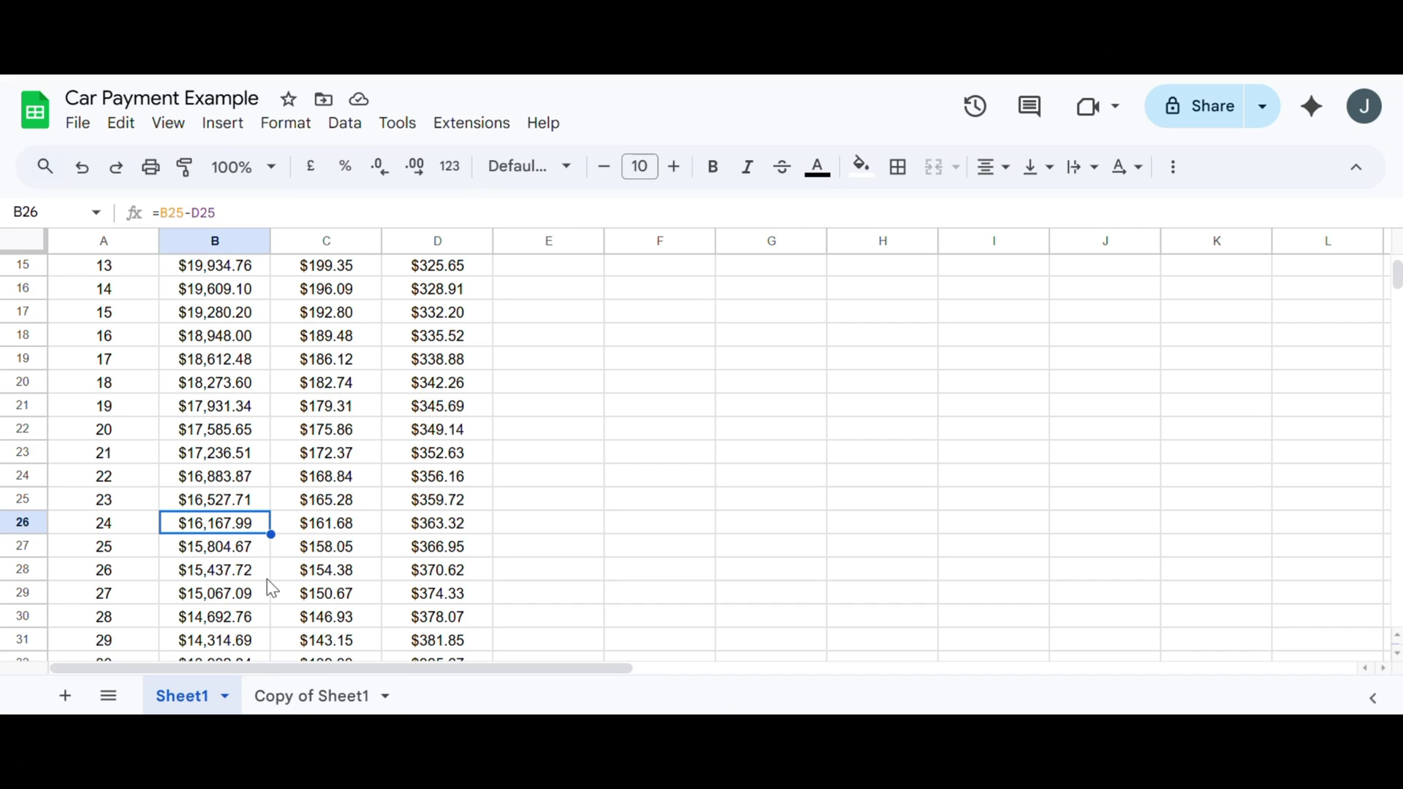
left_click(312, 696)
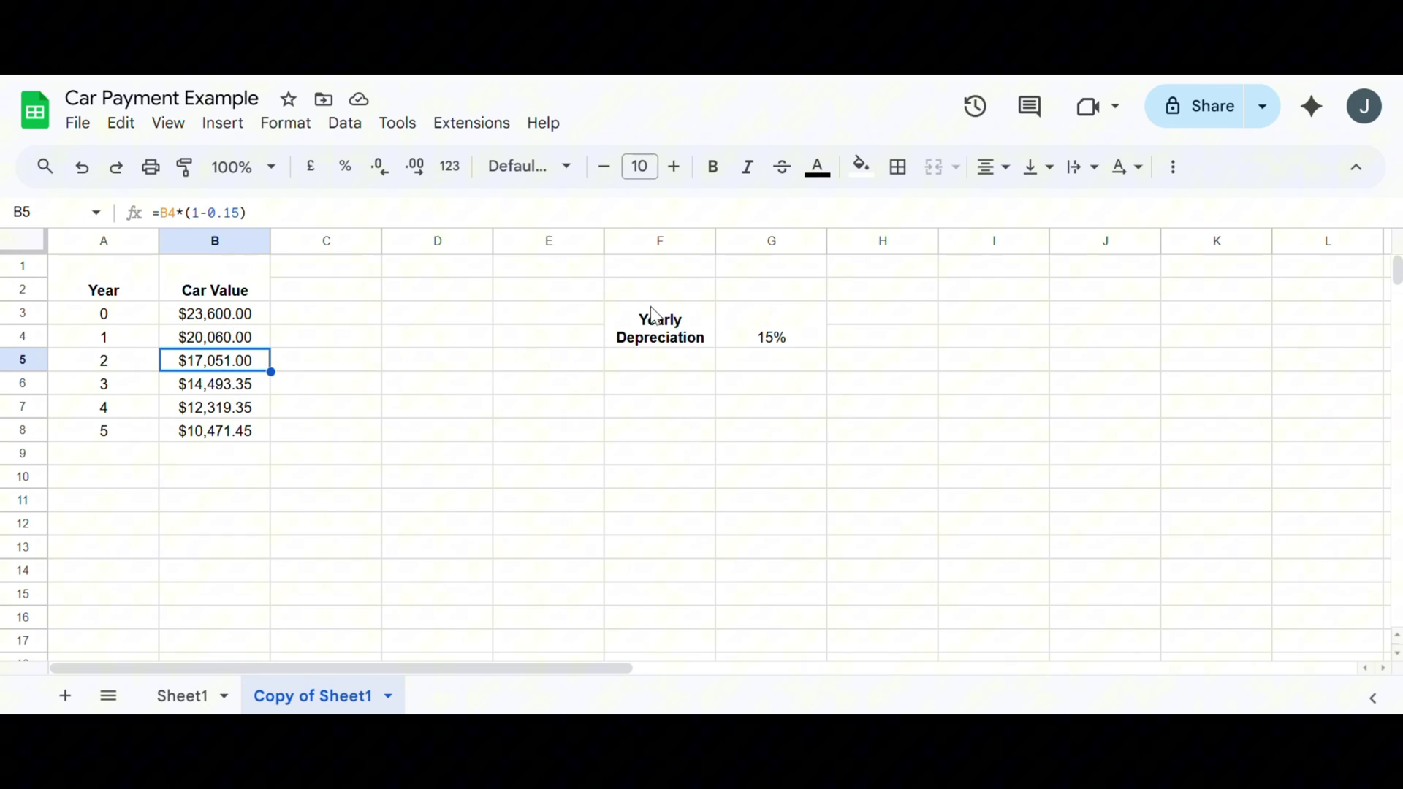
left_click(179, 697)
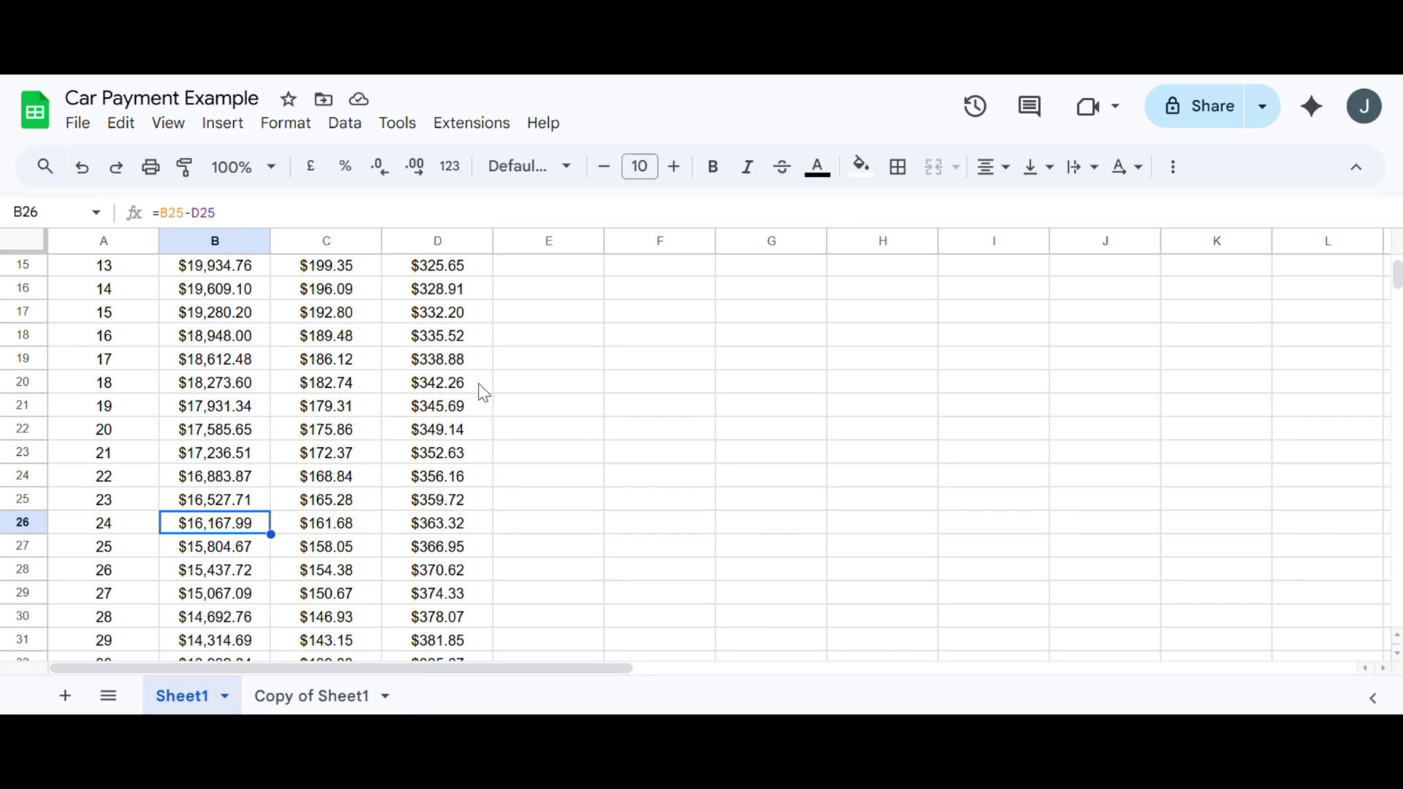
scroll(410, 413, "down", 5)
scroll(401, 415, "up", 3)
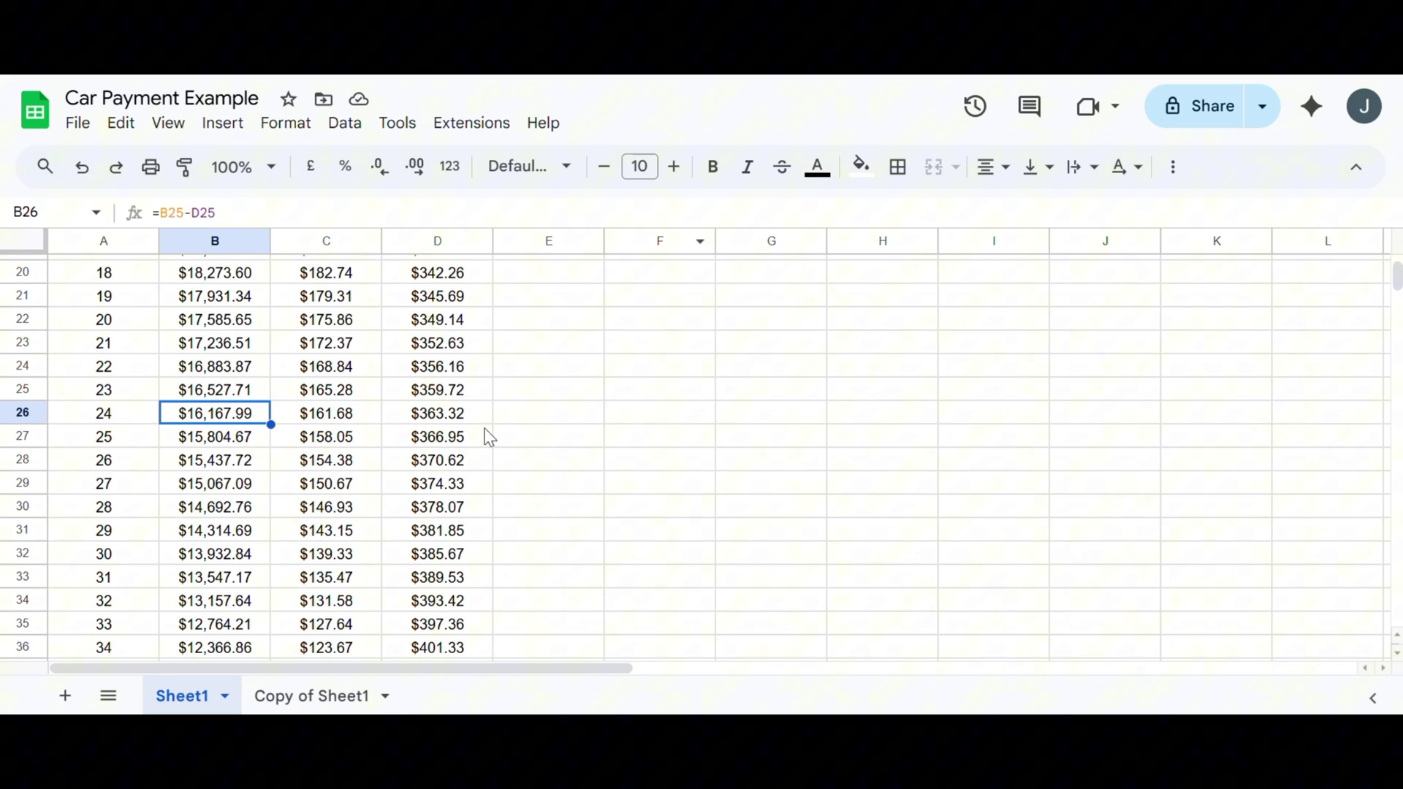
Check the interest total SUM formula in C63 at the bottom of the loan table.
scroll(285, 414, "down", 8)
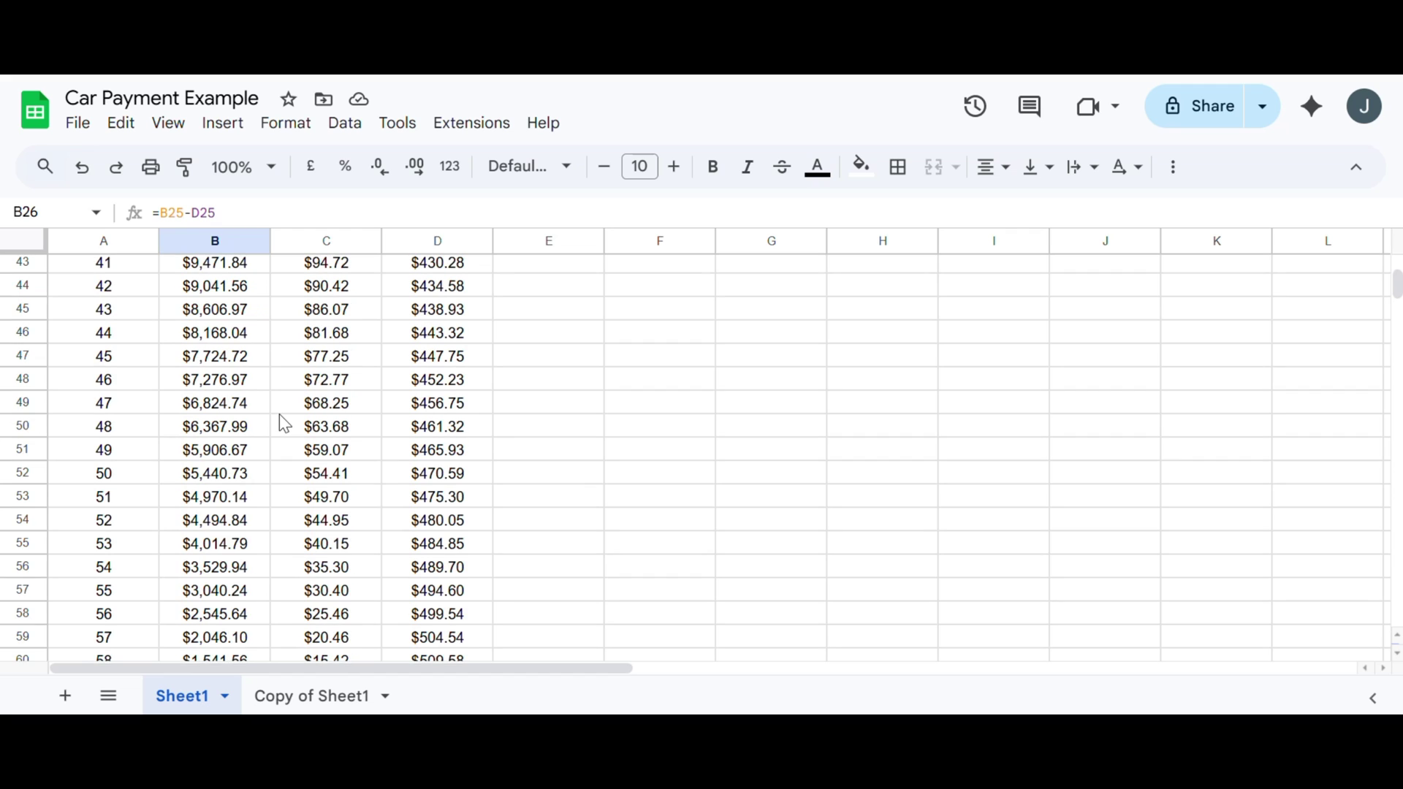
scroll(285, 424, "down", 3)
left_click(328, 515)
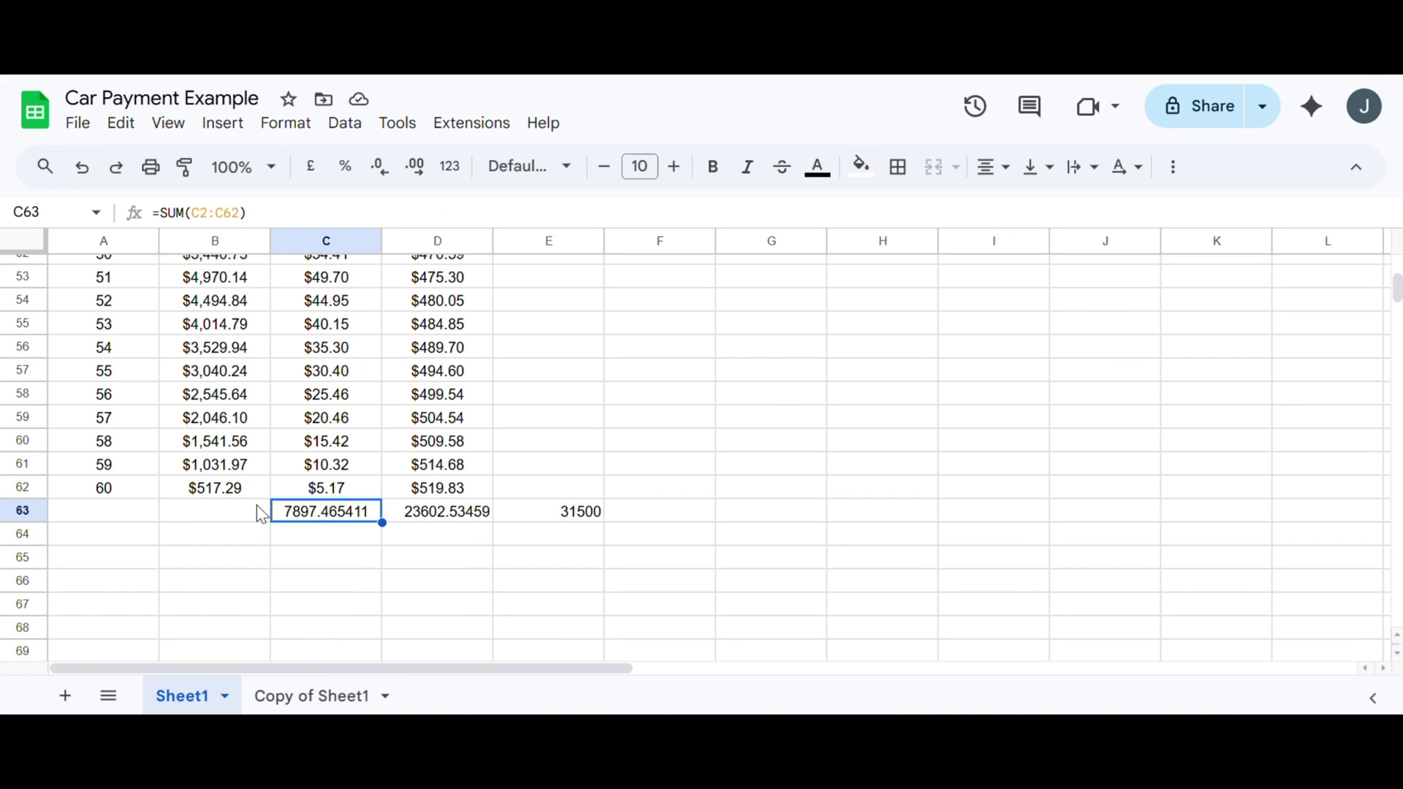
scroll(348, 385, "up", 6)
scroll(316, 274, "down", 3)
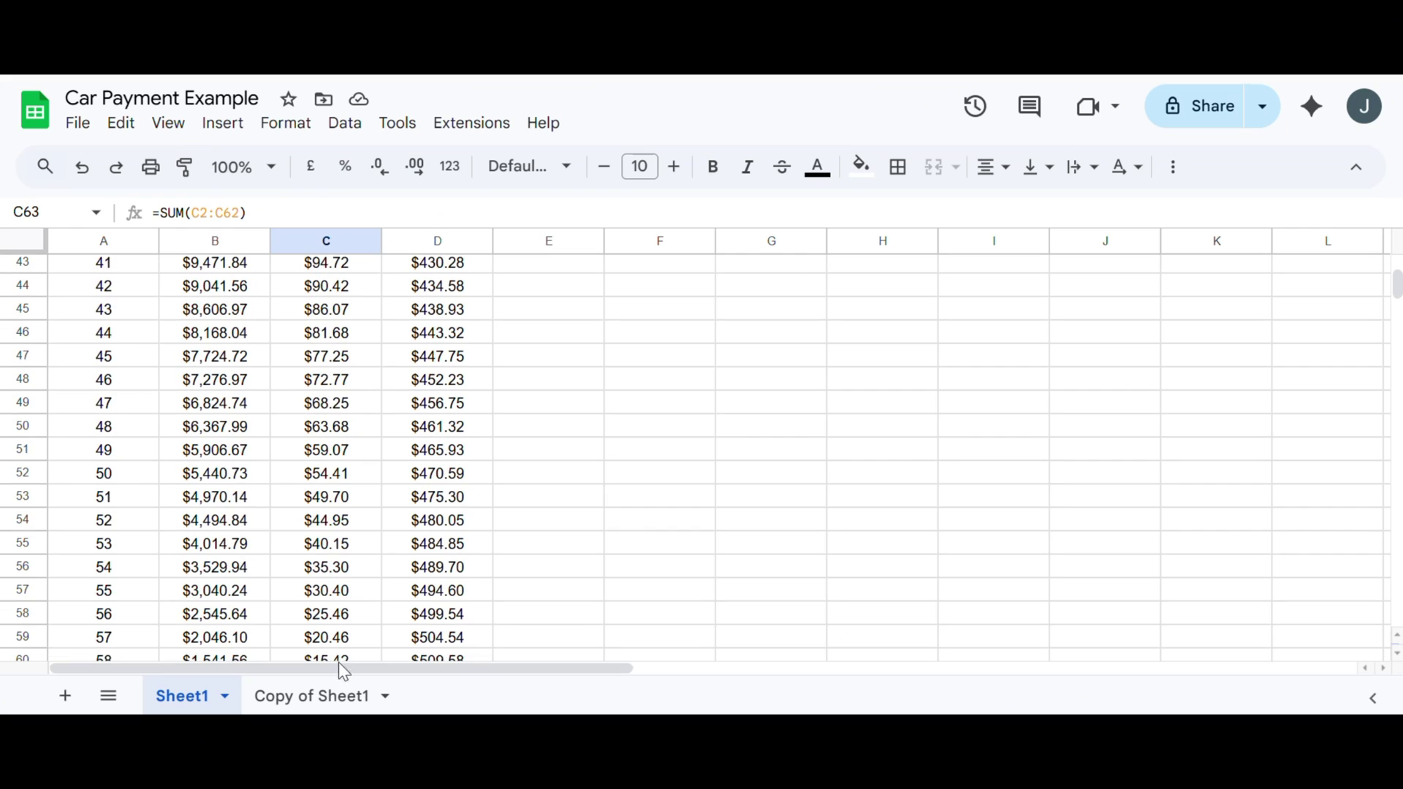
Compare both sheets, ending on the depreciation table's year 5 car value formula in B8.
left_click(319, 698)
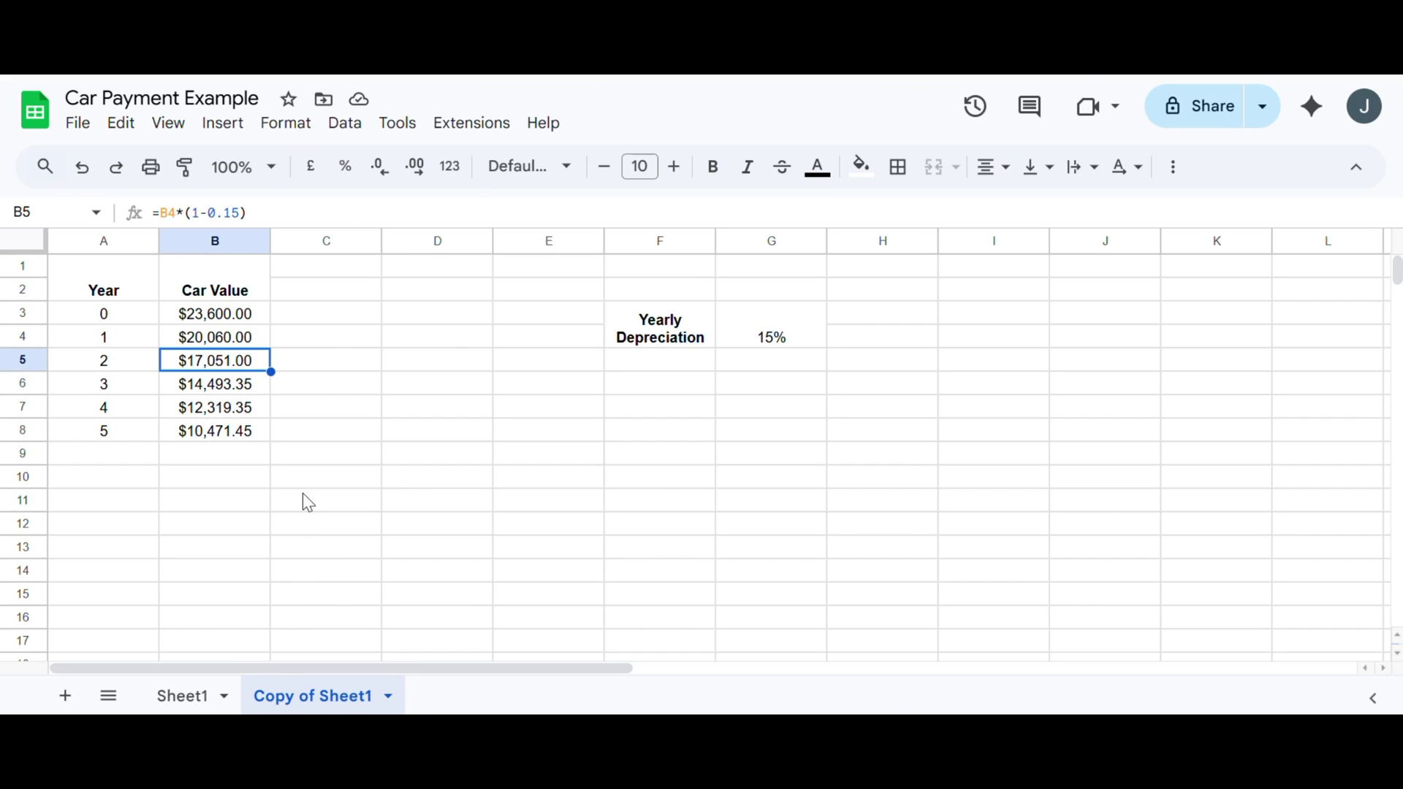
left_click(194, 695)
scroll(287, 445, "up", 2)
scroll(293, 455, "down", 3)
scroll(369, 468, "up", 15)
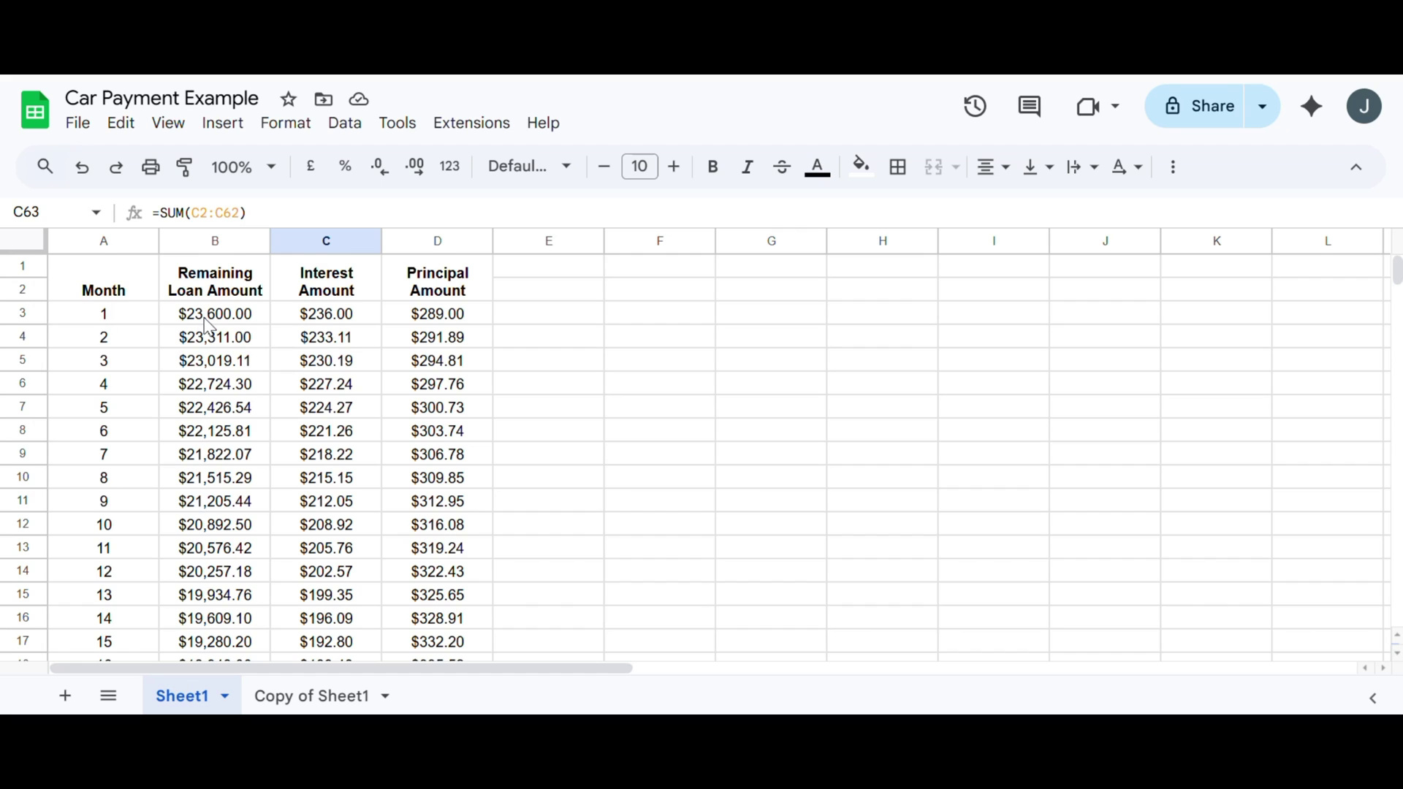
scroll(219, 328, "down", 2)
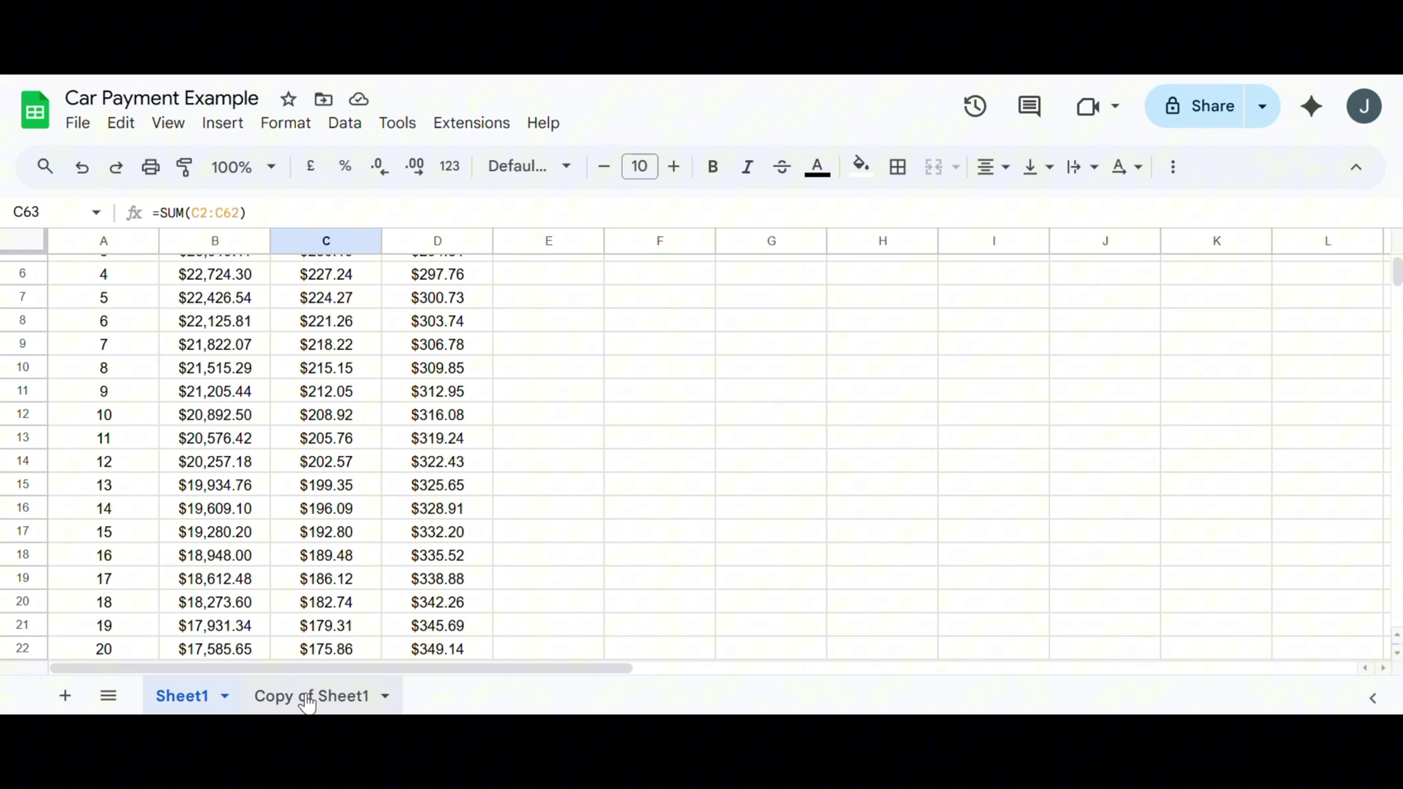
scroll(338, 542, "down", 12)
scroll(332, 592, "down", 5)
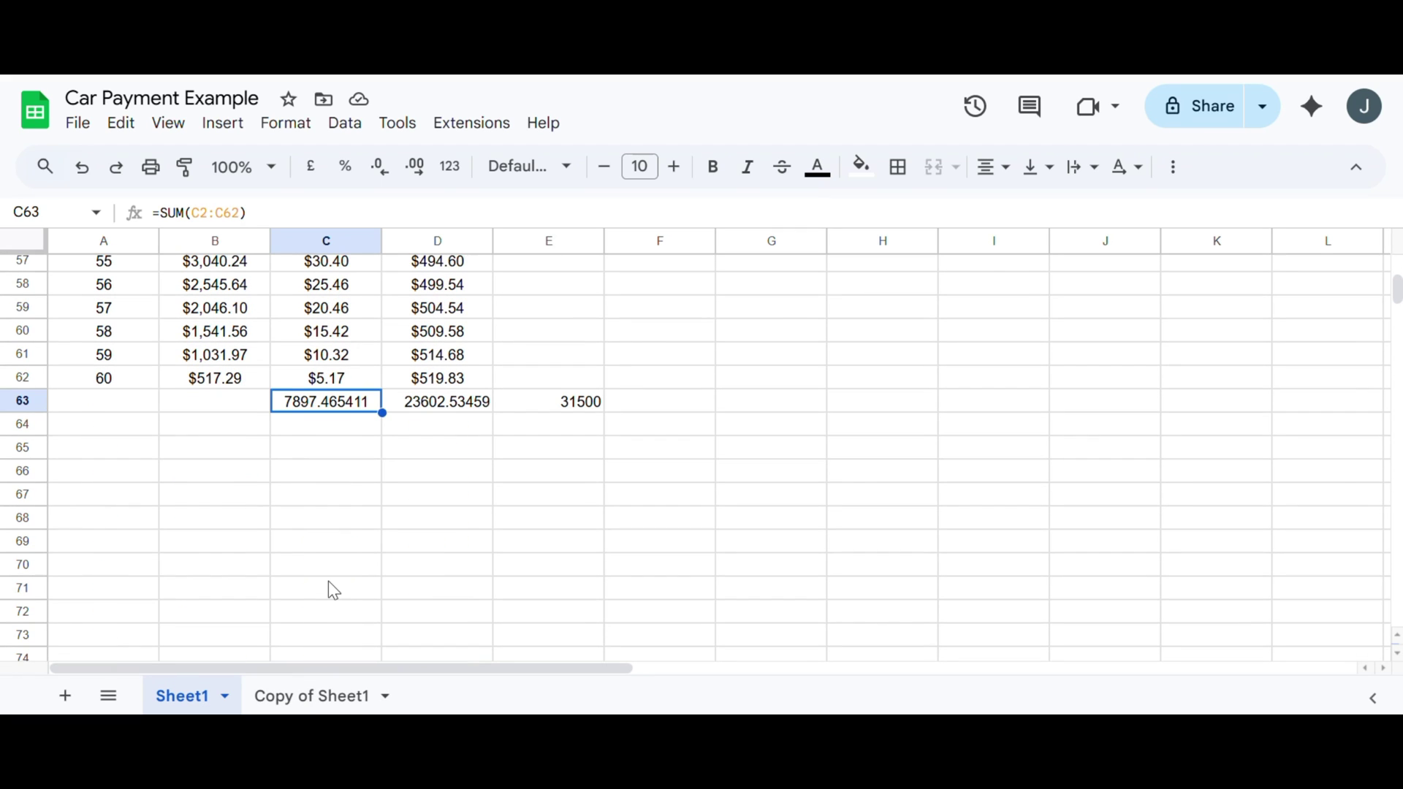
left_click(320, 693)
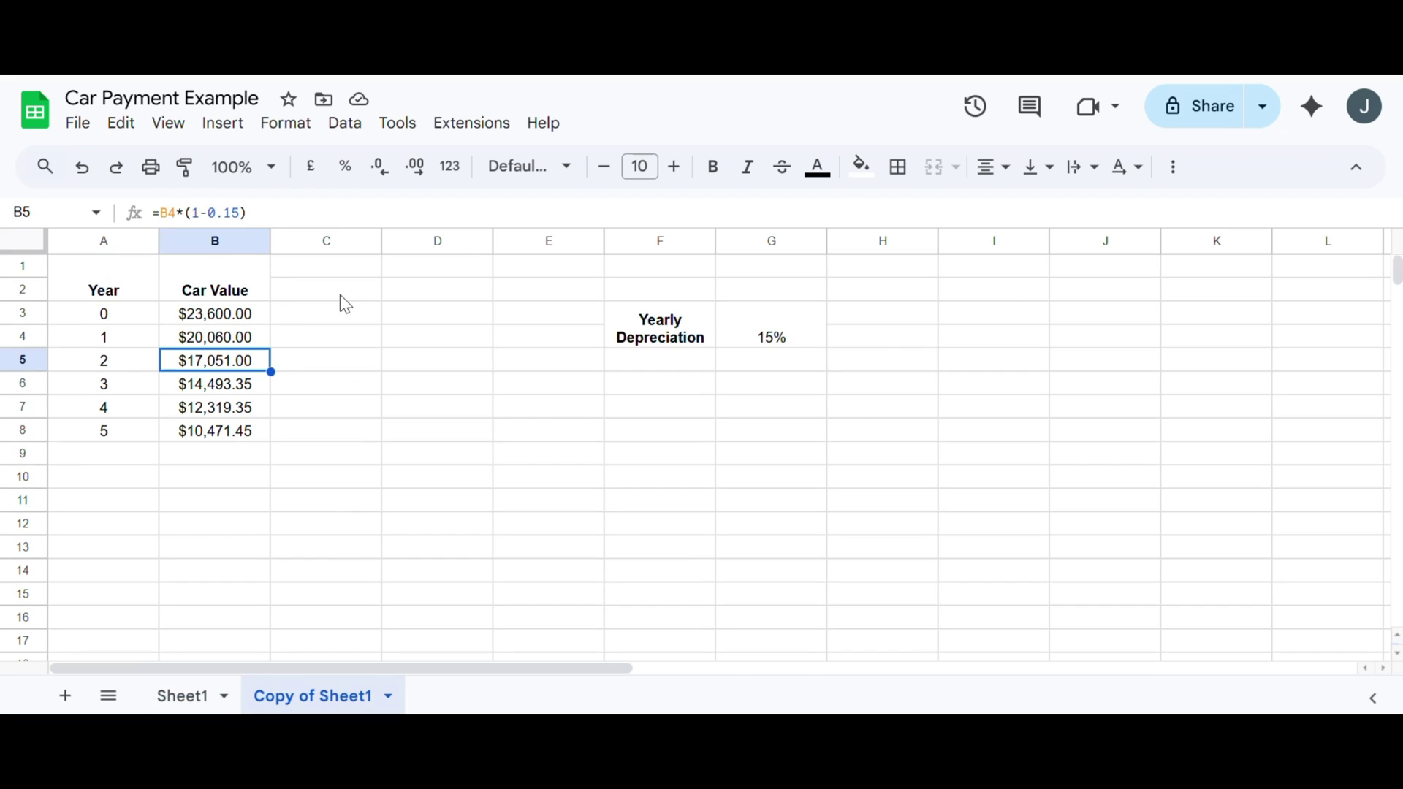
left_click(192, 430)
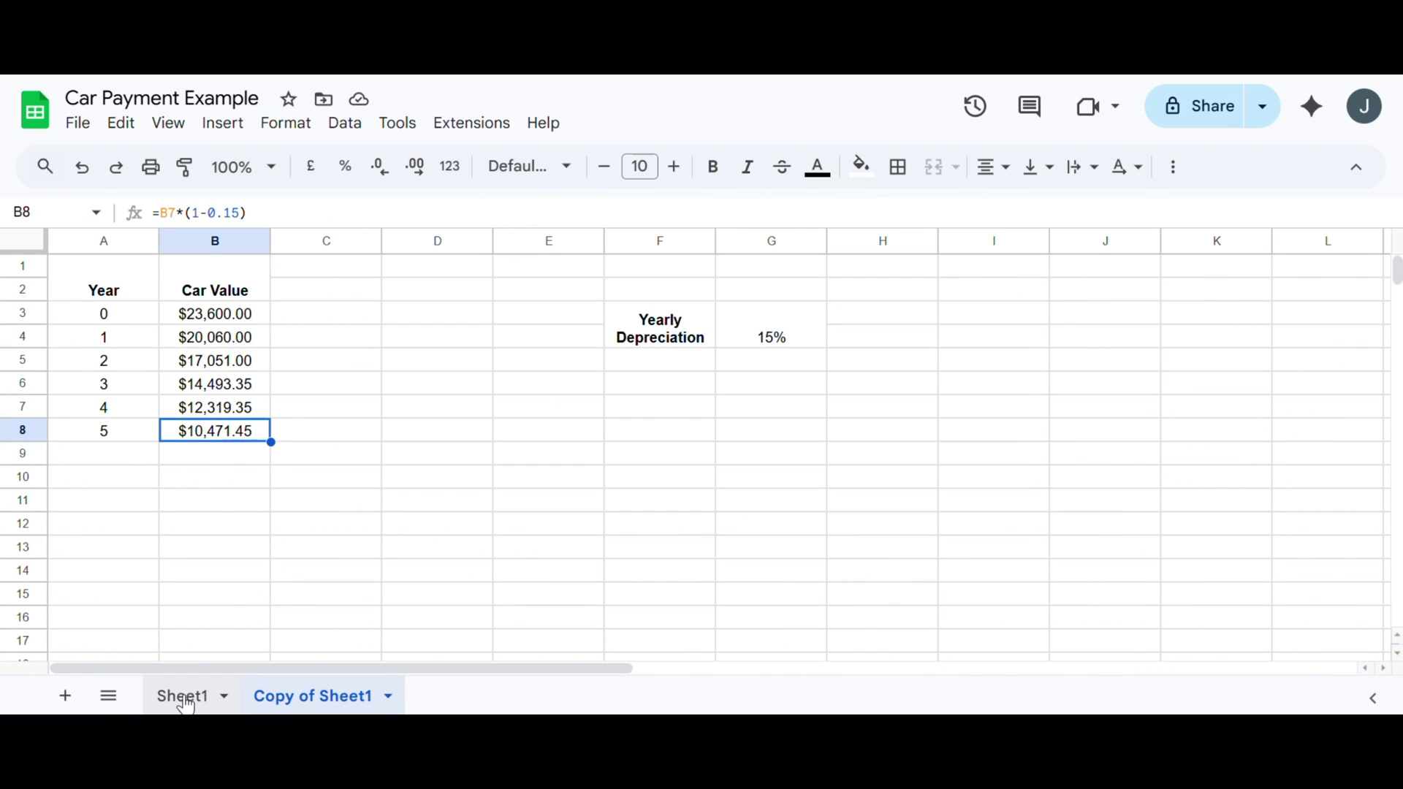